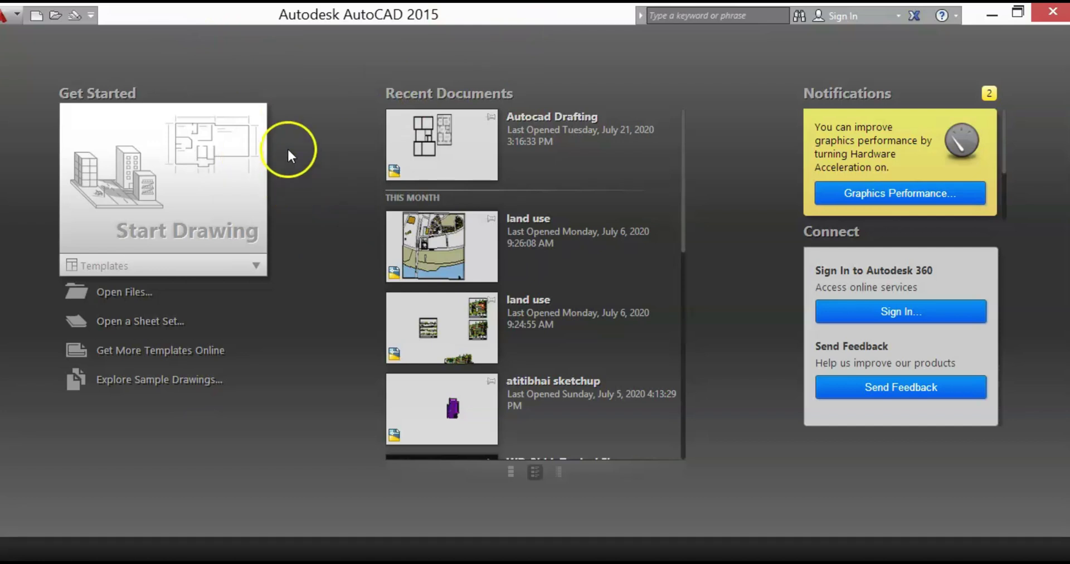
- Open the "Autocad Drafting" drawing from the recent documents
{"action": "left_click", "coordinate": [125, 301]}
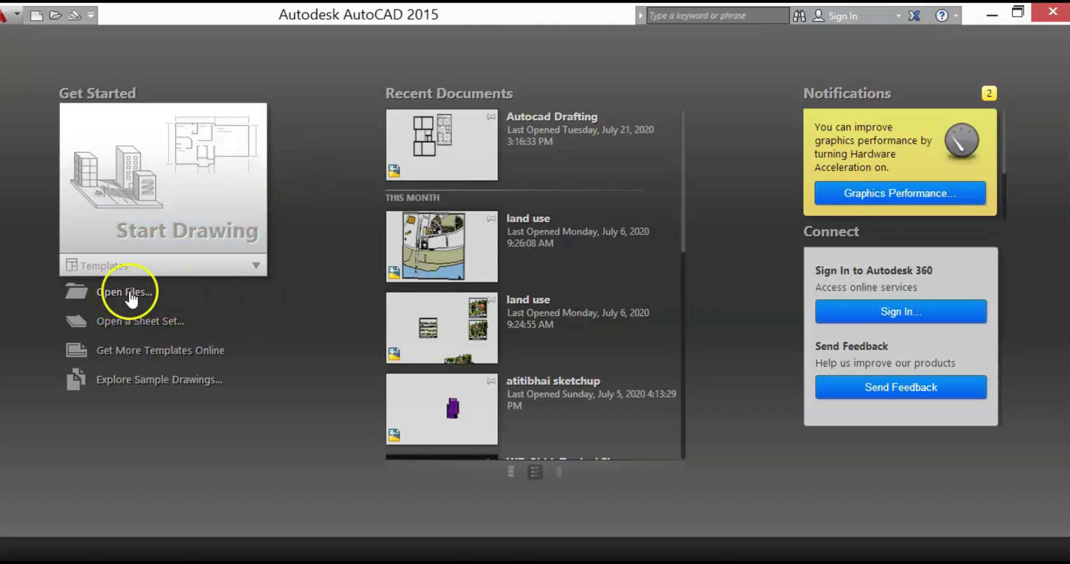
{"action": "left_click", "coordinate": [127, 299]}
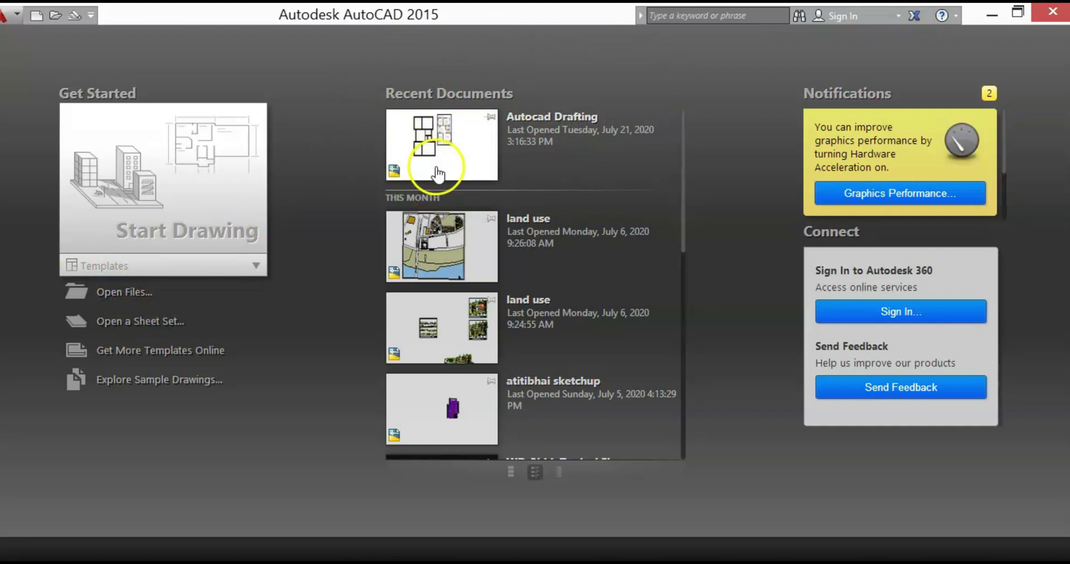
{"action": "left_click", "coordinate": [451, 133]}
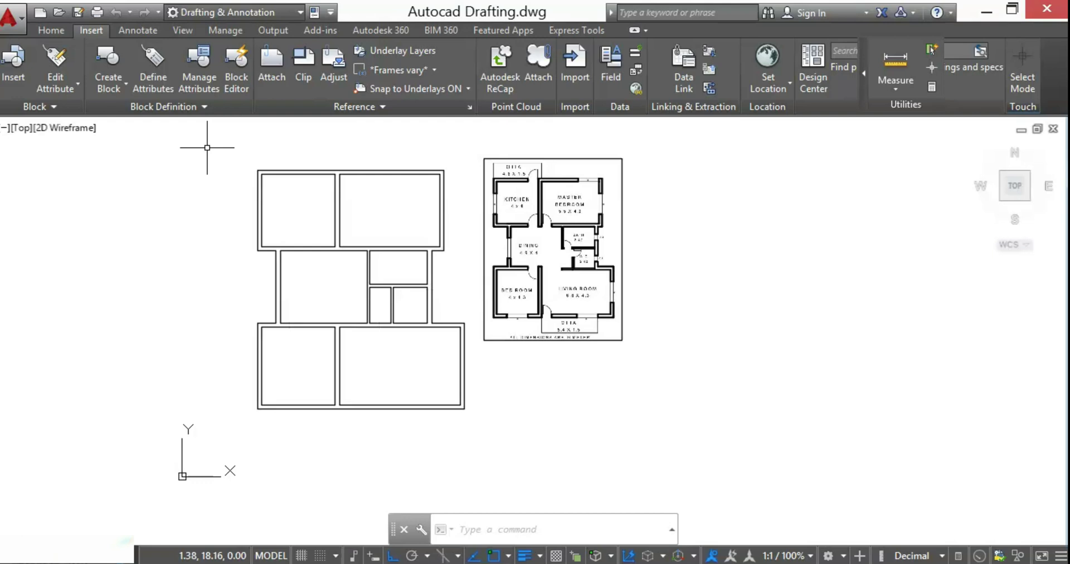
- Make "door window" the current layer
{"action": "left_click", "coordinate": [51, 30]}
{"action": "left_click", "coordinate": [540, 51]}
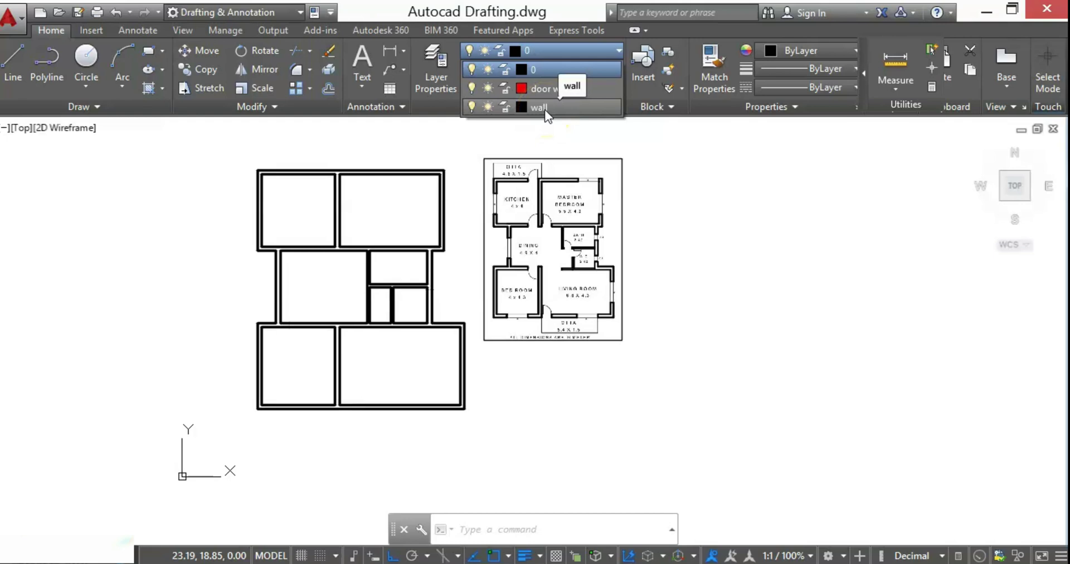
{"action": "left_click", "coordinate": [542, 108]}
{"action": "key", "text": "Escape"}
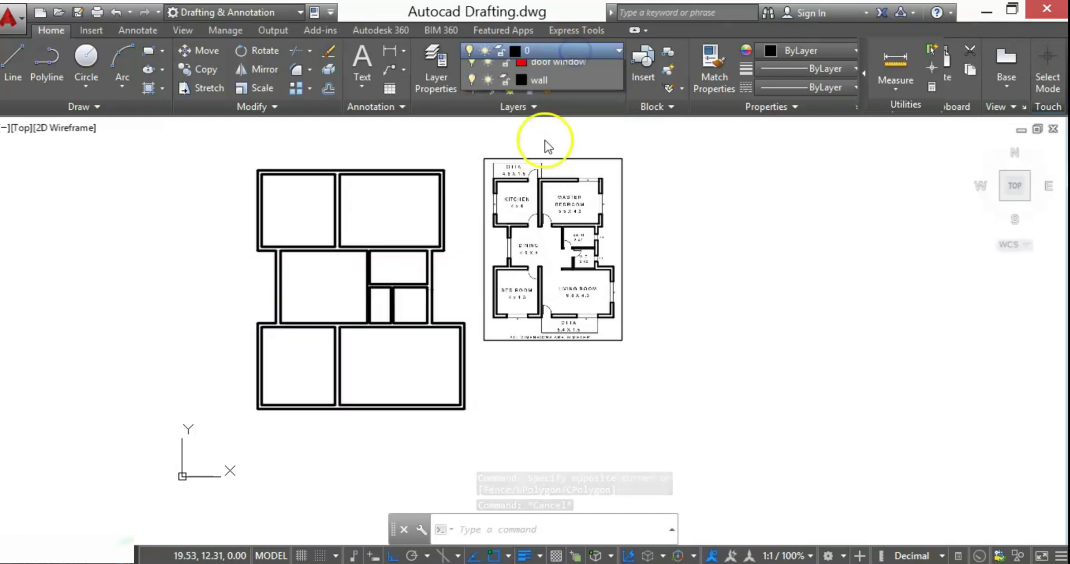
{"action": "left_click", "coordinate": [557, 51]}
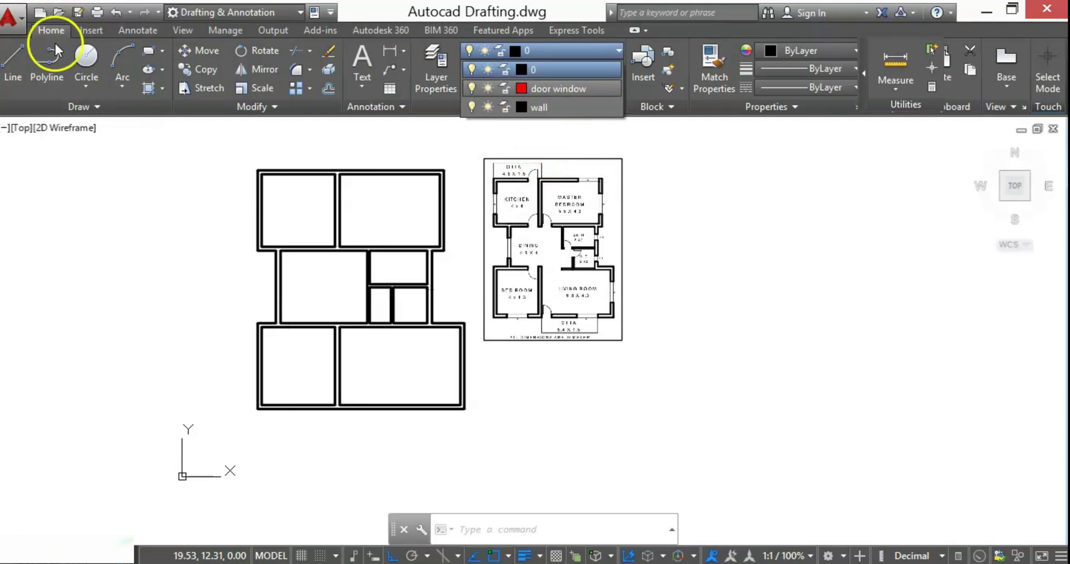
{"action": "left_click", "coordinate": [560, 86]}
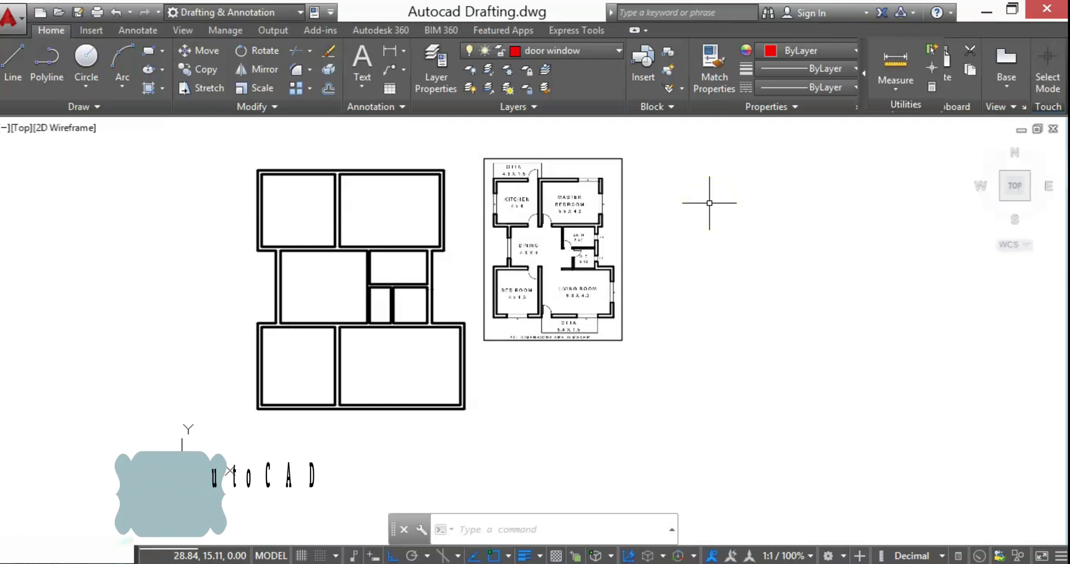
- Insert a Door - Metric block from the architectural metric samples just outside the floor plan's lower-right corner
{"action": "key", "text": "F3"}
{"action": "key", "text": "F3"}
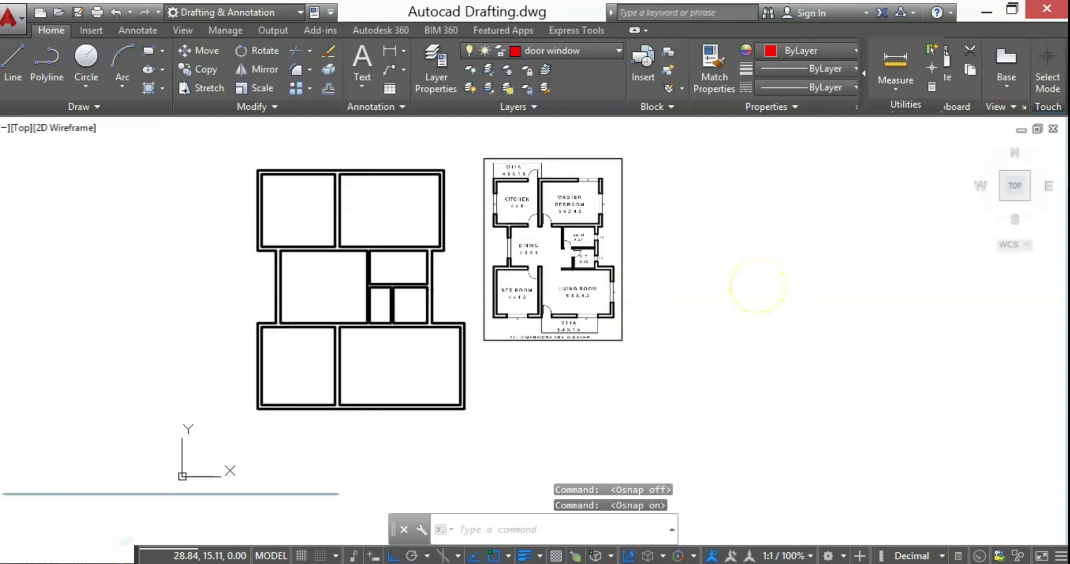
{"action": "key", "text": "ctrl+3"}
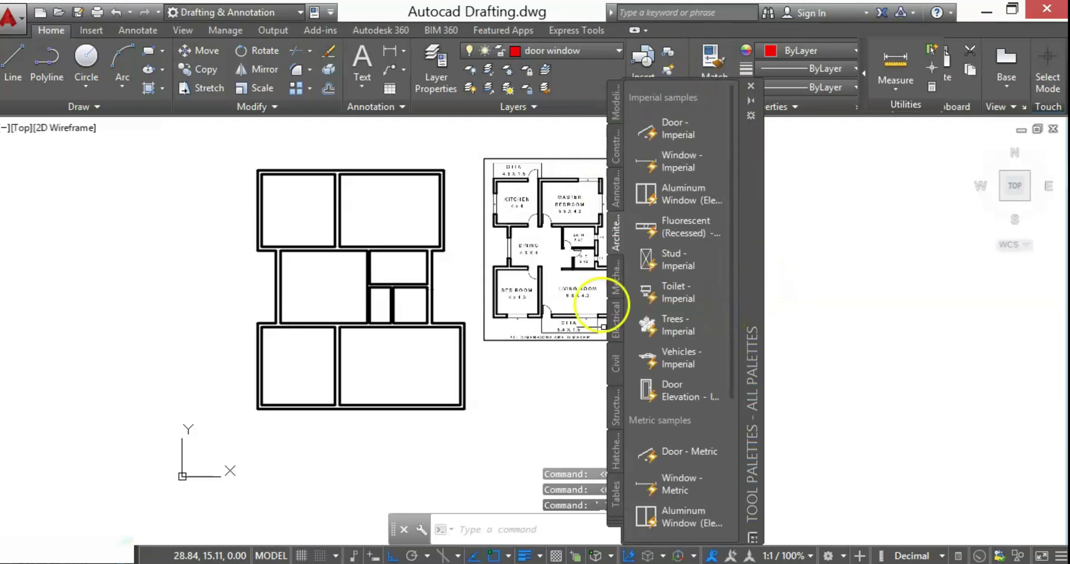
{"action": "left_click", "coordinate": [706, 484]}
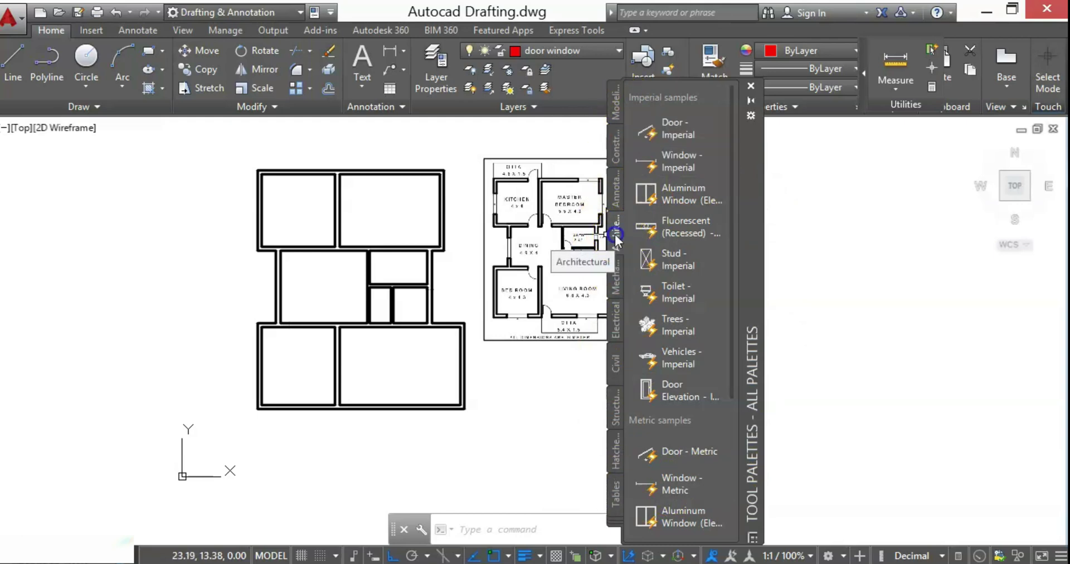
{"action": "left_click", "coordinate": [681, 452]}
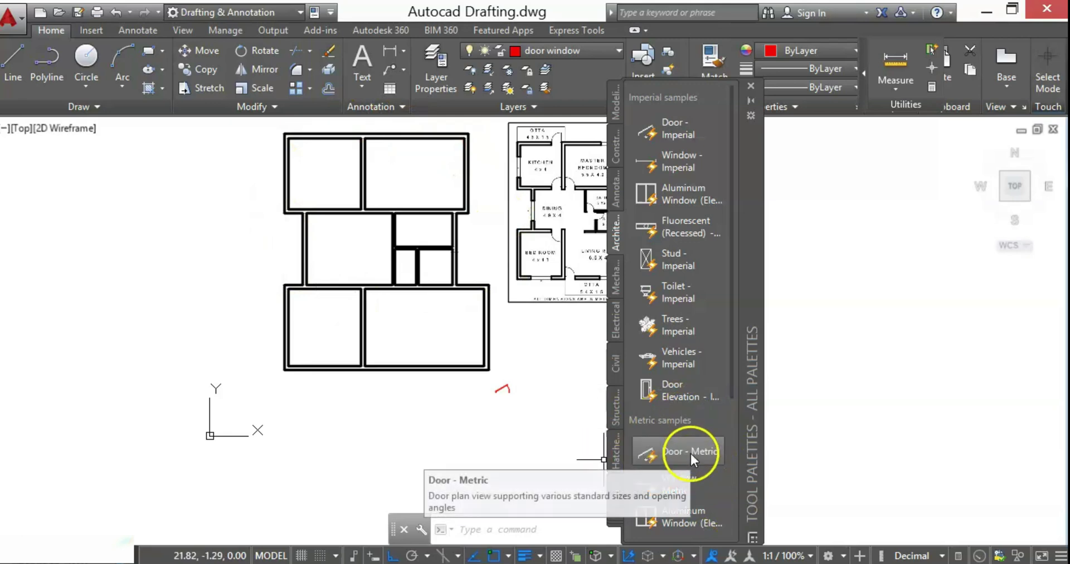
{"action": "left_click", "coordinate": [751, 86]}
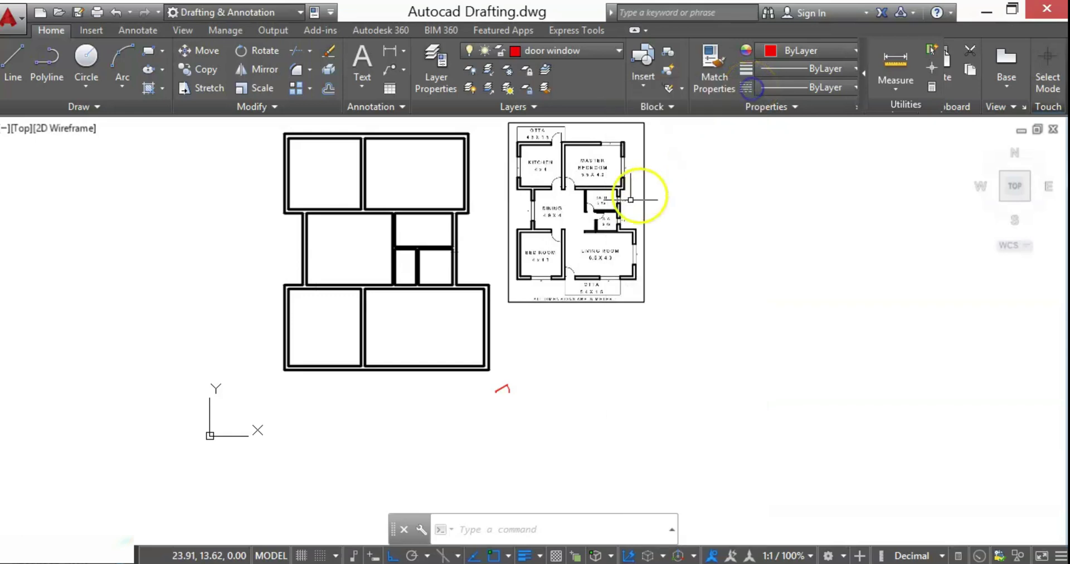
- Set the inserted door block's opening angle to Open 90º
{"action": "scroll", "coordinate": [502, 385], "scroll_direction": "up", "scroll_amount": 5}
{"action": "left_click", "coordinate": [562, 392]}
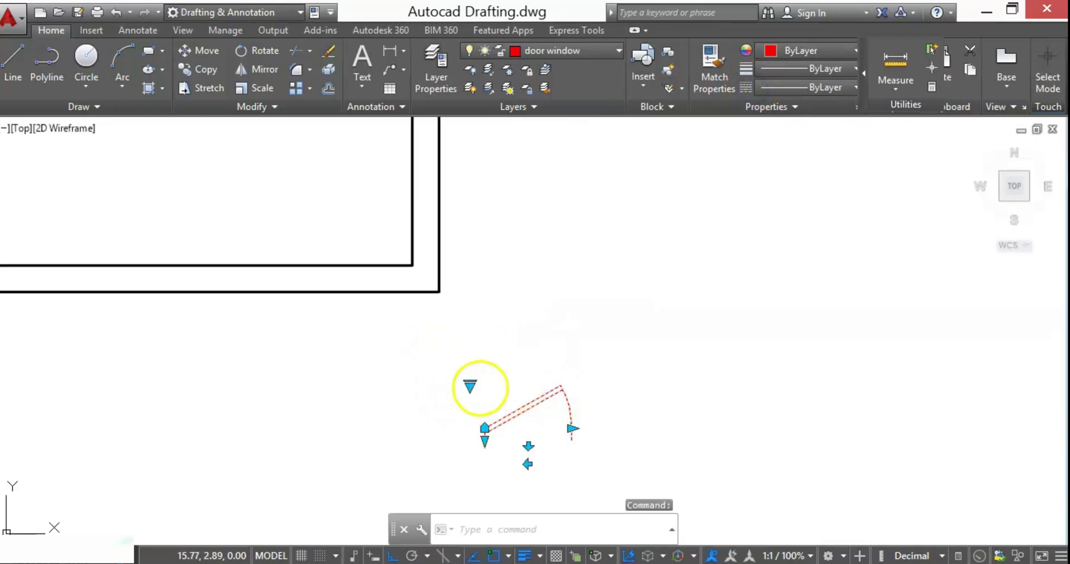
{"action": "right_click", "coordinate": [470, 386]}
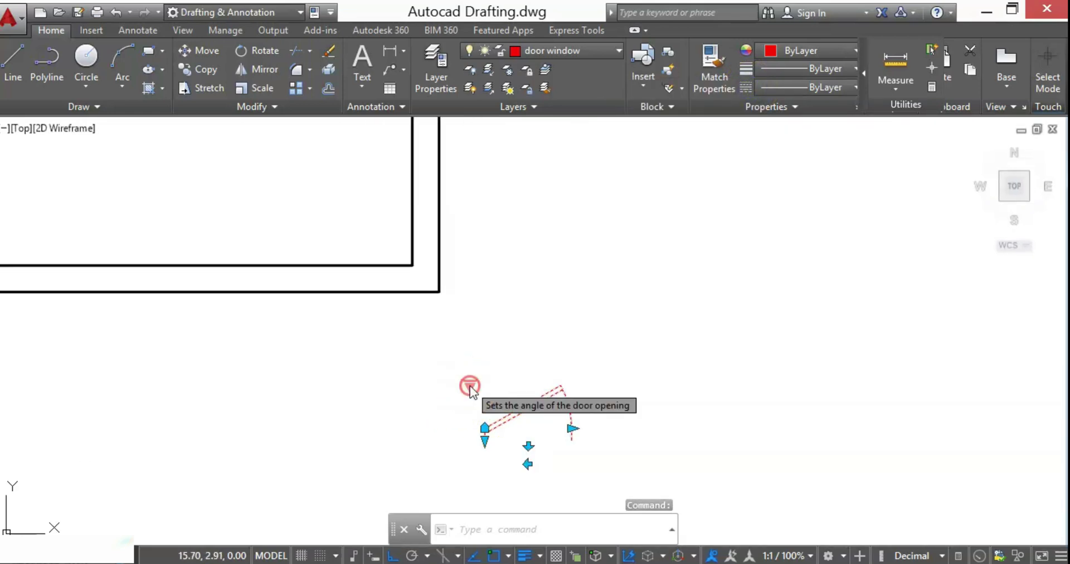
{"action": "left_click", "coordinate": [466, 390]}
{"action": "left_click", "coordinate": [487, 385]}
{"action": "left_click", "coordinate": [472, 387]}
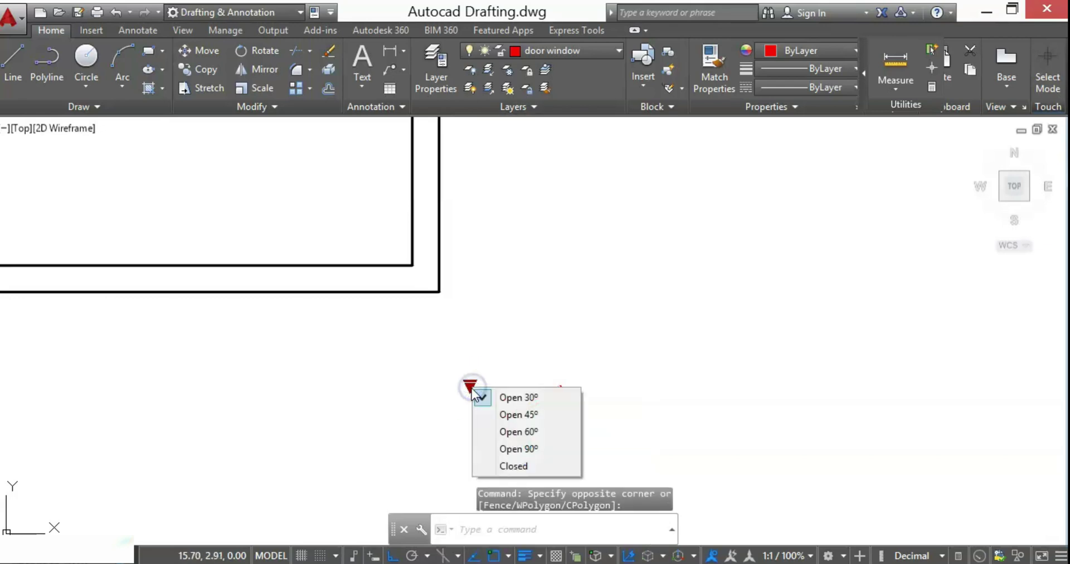
{"action": "left_click", "coordinate": [486, 449]}
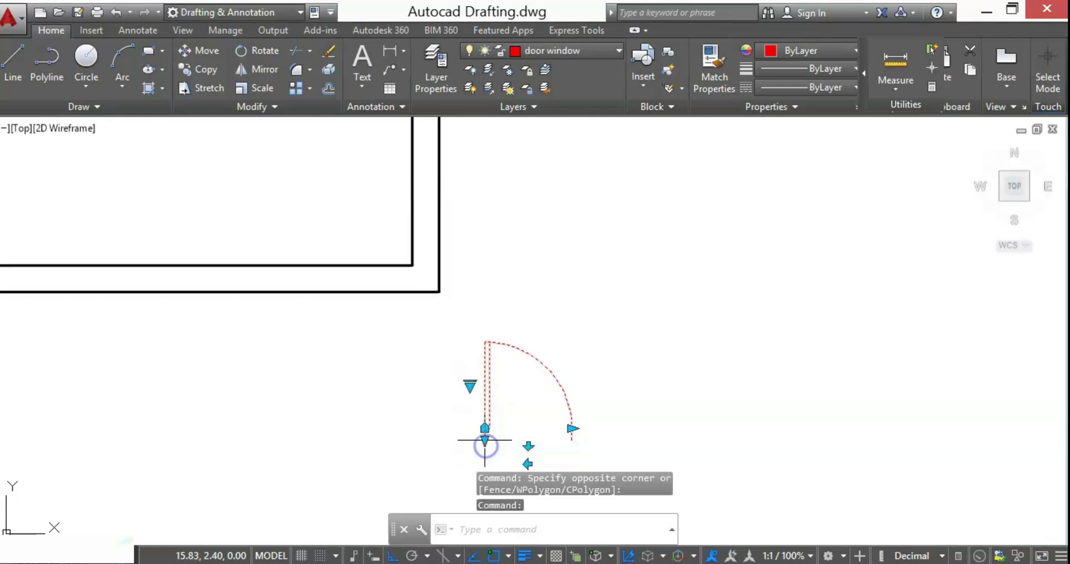
{"action": "scroll", "coordinate": [628, 329], "scroll_direction": "down", "scroll_amount": 1}
{"action": "scroll", "coordinate": [610, 401], "scroll_direction": "down", "scroll_amount": 3}
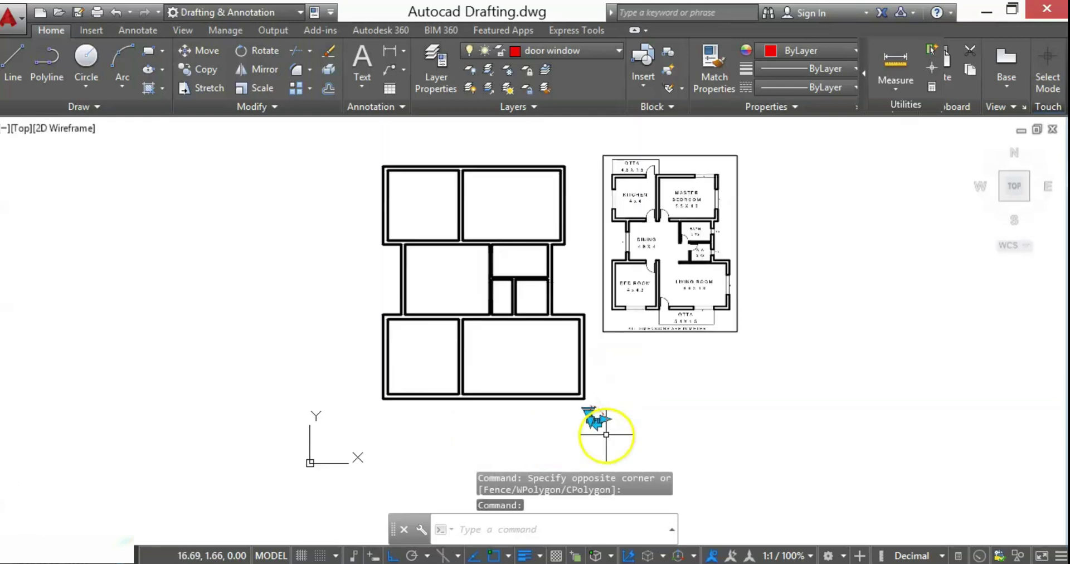
{"action": "scroll", "coordinate": [633, 301], "scroll_direction": "up", "scroll_amount": 2}
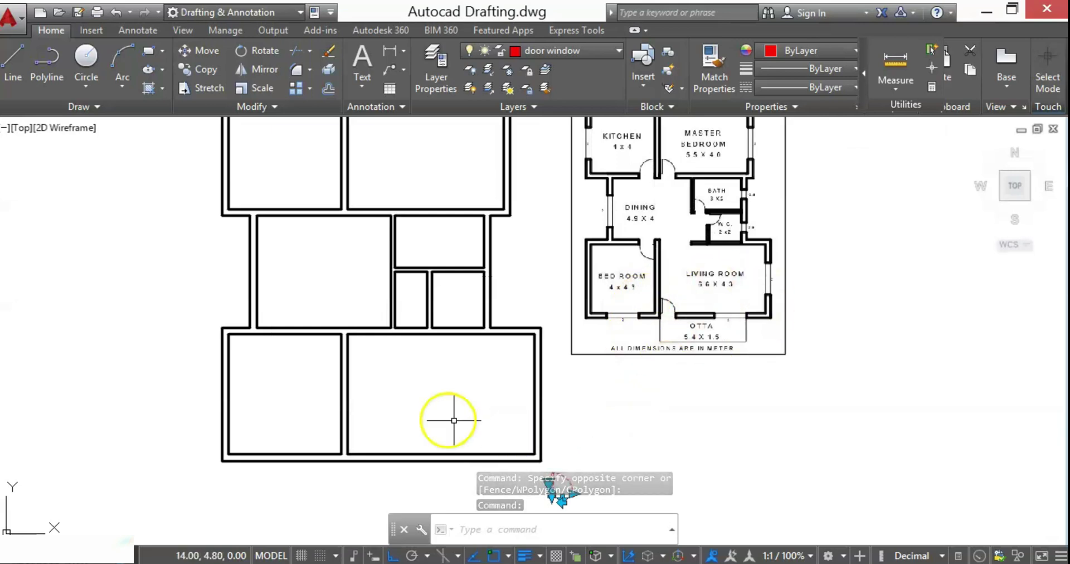
{"action": "scroll", "coordinate": [341, 490], "scroll_direction": "up", "scroll_amount": 2}
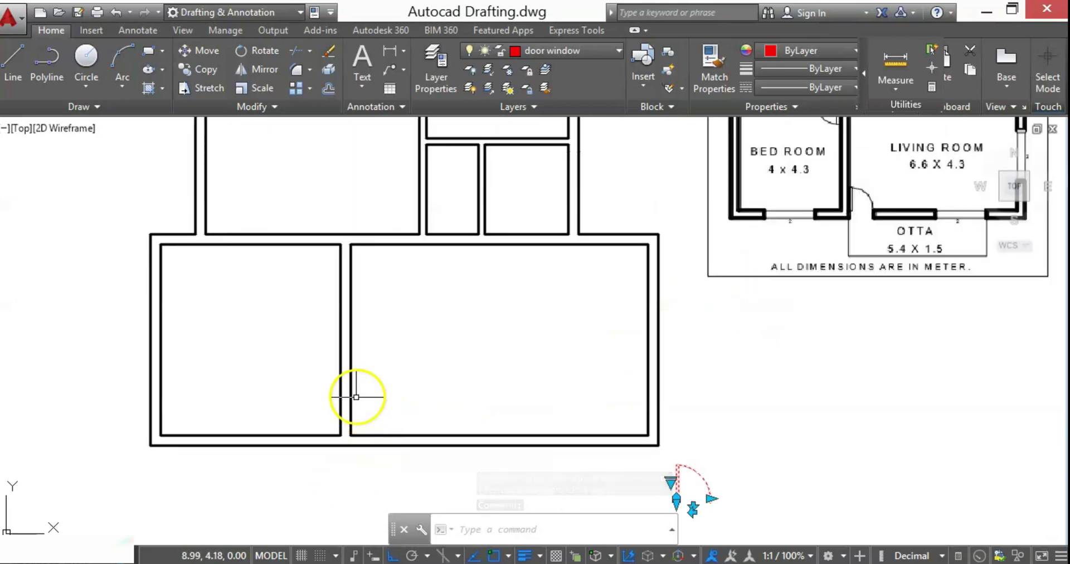
{"action": "left_click", "coordinate": [351, 424]}
{"action": "scroll", "coordinate": [335, 478], "scroll_direction": "up", "scroll_amount": 3}
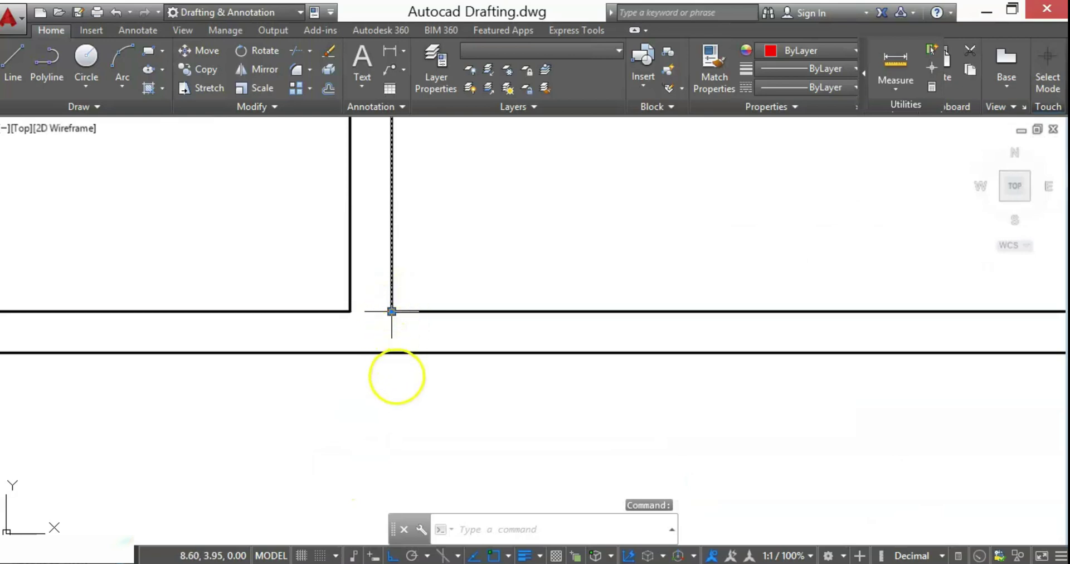
{"action": "left_click", "coordinate": [397, 312]}
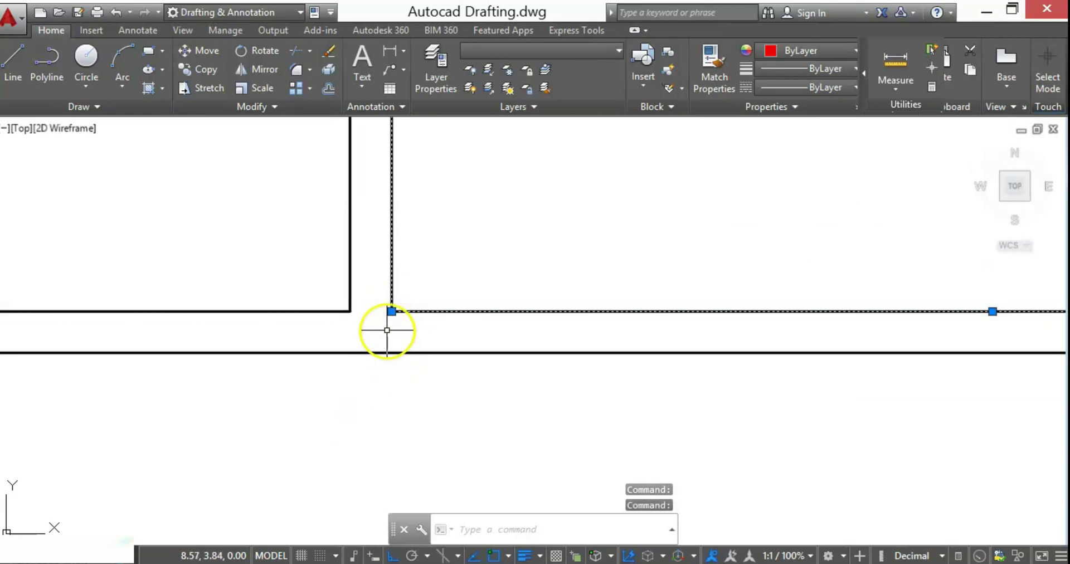
{"action": "key", "text": "Escape"}
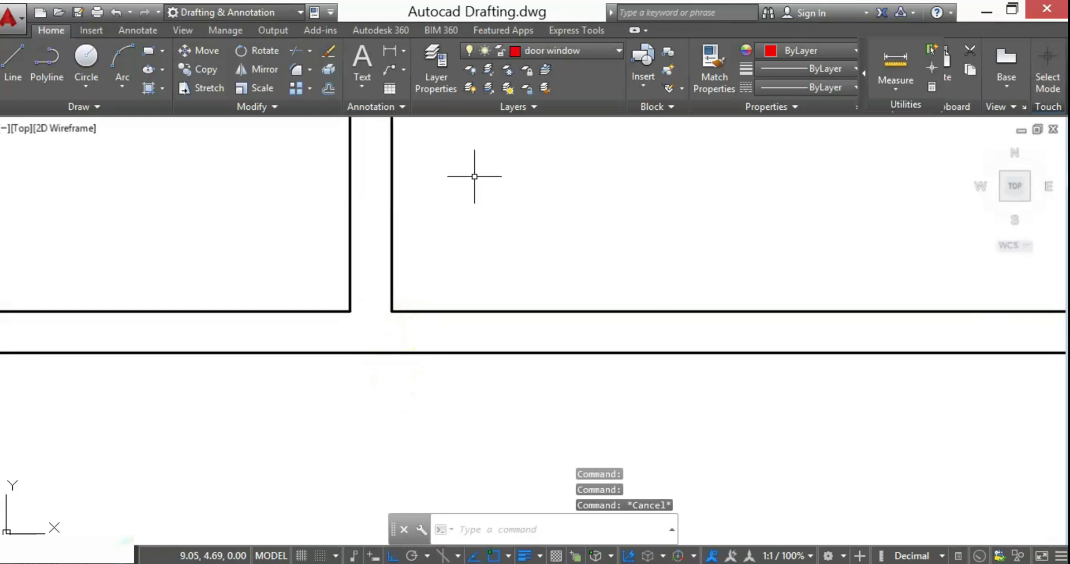
- On the wall layer, draw a line across the bottom exterior wall at the large lower-right room's inner left corner
{"action": "left_click", "coordinate": [597, 49]}
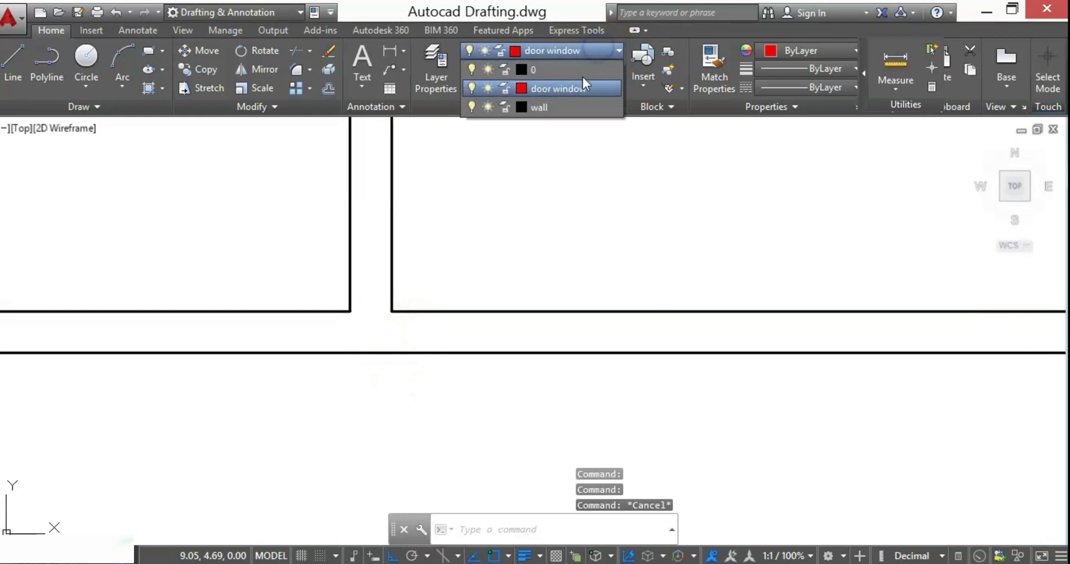
{"action": "left_click", "coordinate": [565, 106]}
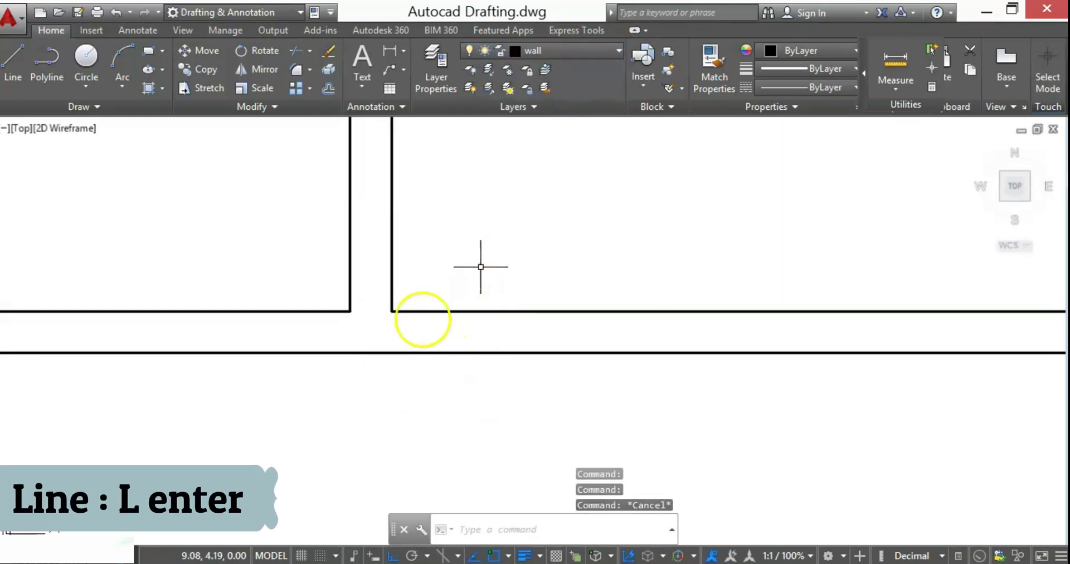
{"action": "type", "text": "l"}
{"action": "key", "text": "Return"}
{"action": "left_click", "coordinate": [392, 312]}
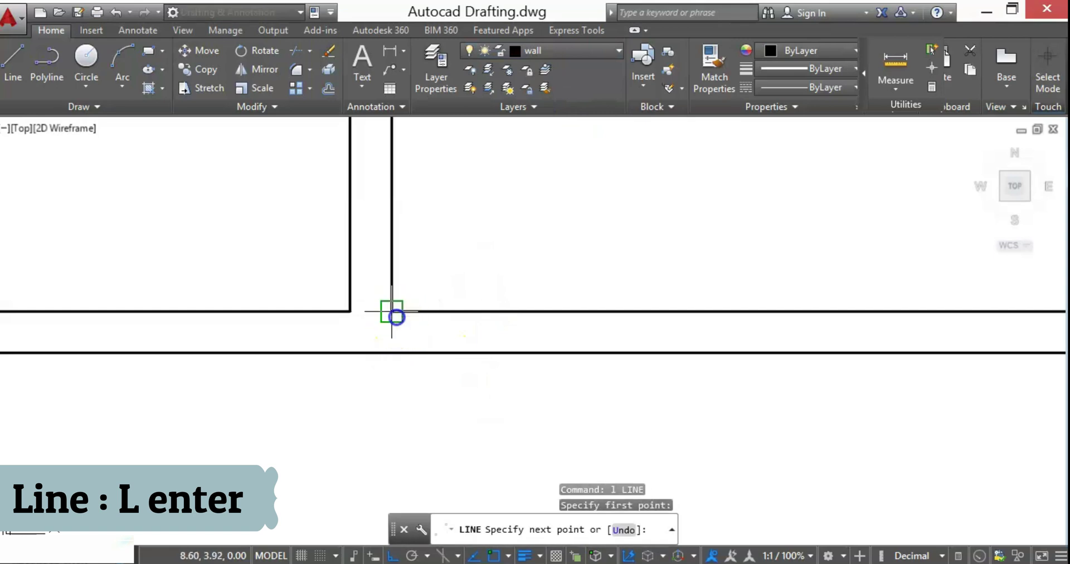
{"action": "left_click", "coordinate": [390, 353]}
{"action": "key", "text": "Escape"}
- Offset the short line across the bottom wall by 0.9 to the right to mark the door opening's other side
{"action": "scroll", "coordinate": [382, 349], "scroll_direction": "down", "scroll_amount": 5}
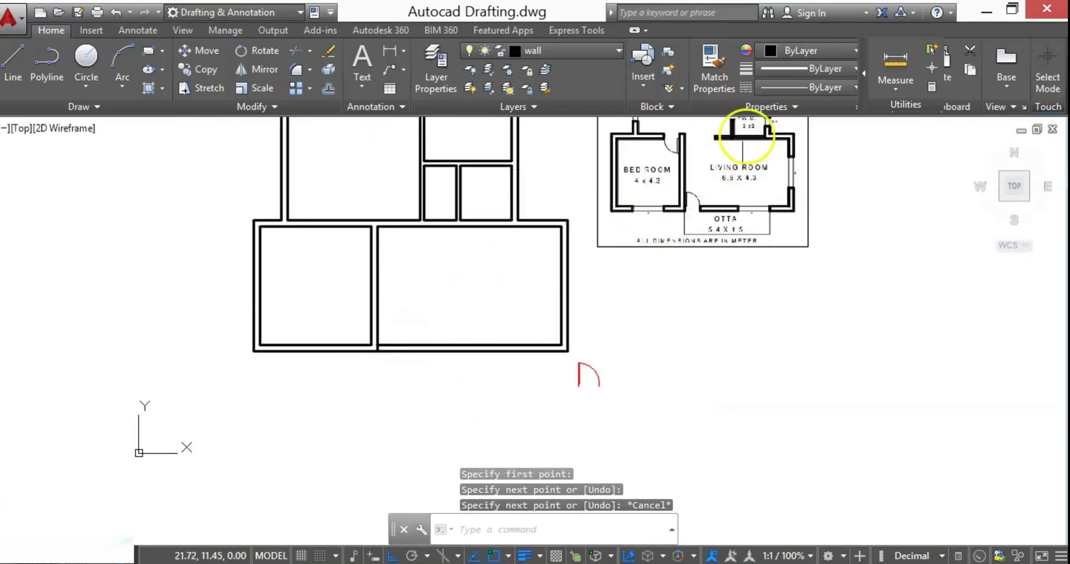
{"action": "scroll", "coordinate": [736, 178], "scroll_direction": "up", "scroll_amount": 2}
{"action": "scroll", "coordinate": [251, 353], "scroll_direction": "down", "scroll_amount": 3}
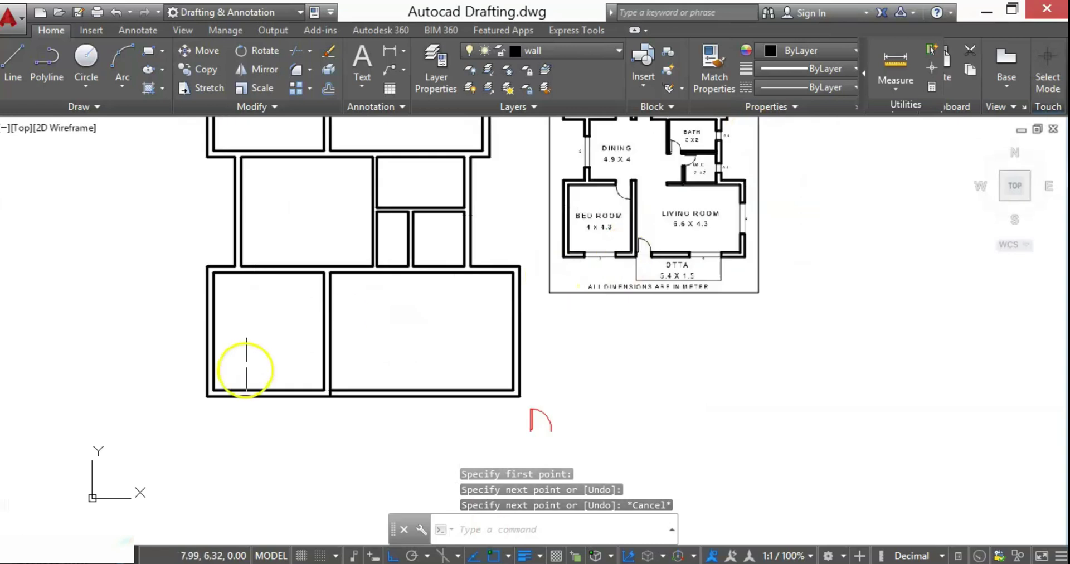
{"action": "scroll", "coordinate": [286, 437], "scroll_direction": "up", "scroll_amount": 3}
{"action": "scroll", "coordinate": [380, 320], "scroll_direction": "up", "scroll_amount": 2}
{"action": "scroll", "coordinate": [382, 320], "scroll_direction": "up", "scroll_amount": 2}
{"action": "left_click", "coordinate": [437, 317]}
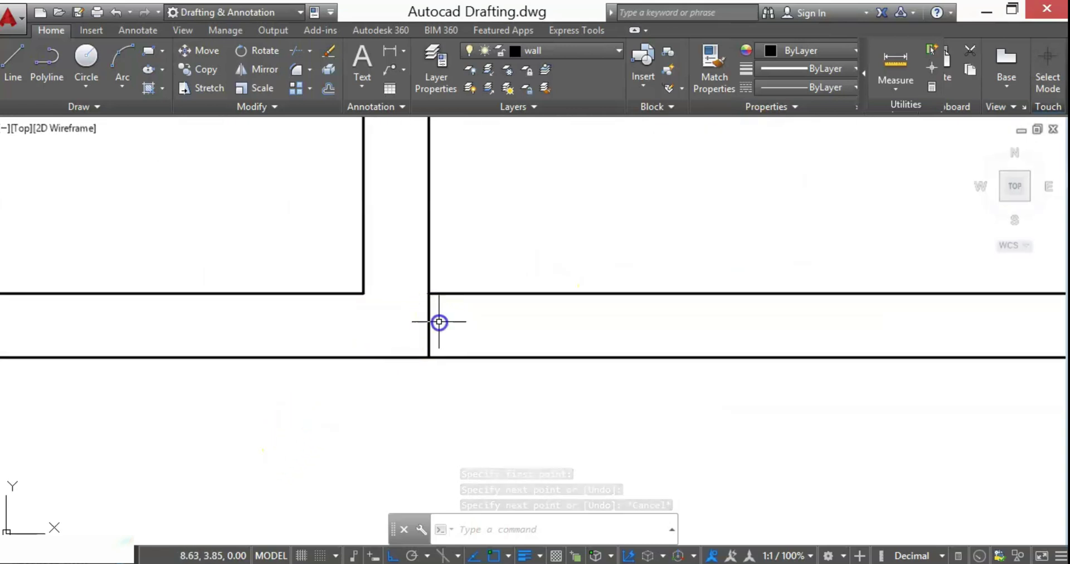
{"action": "left_click", "coordinate": [350, 334]}
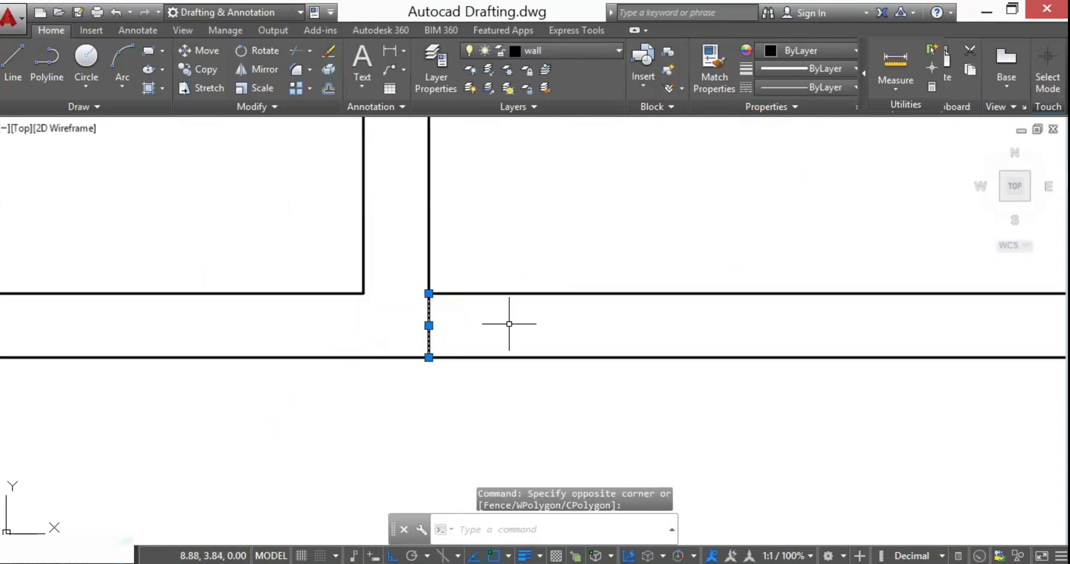
{"action": "type", "text": "o"}
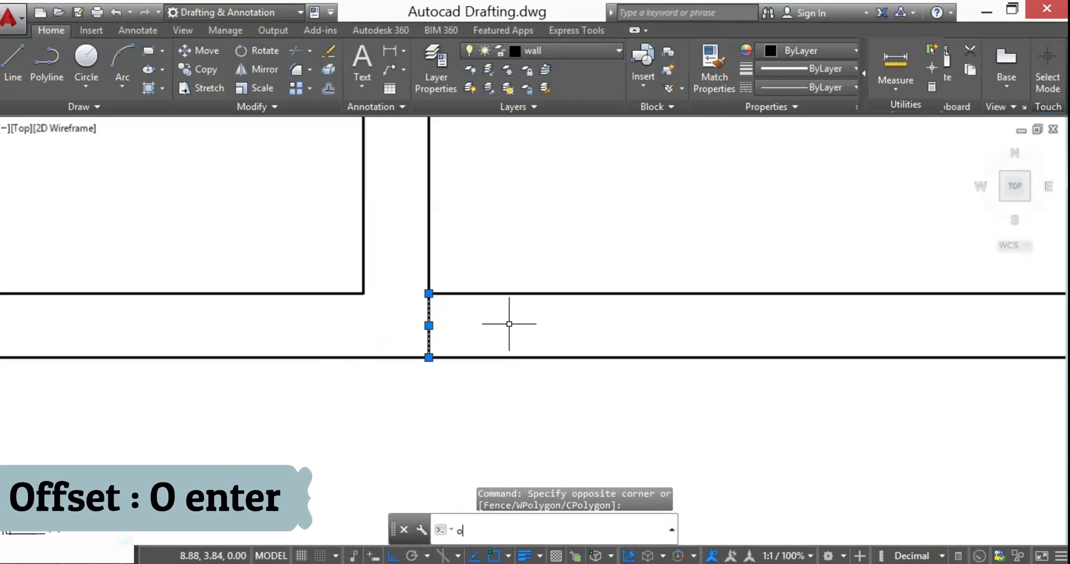
{"action": "type", "text": "ff"}
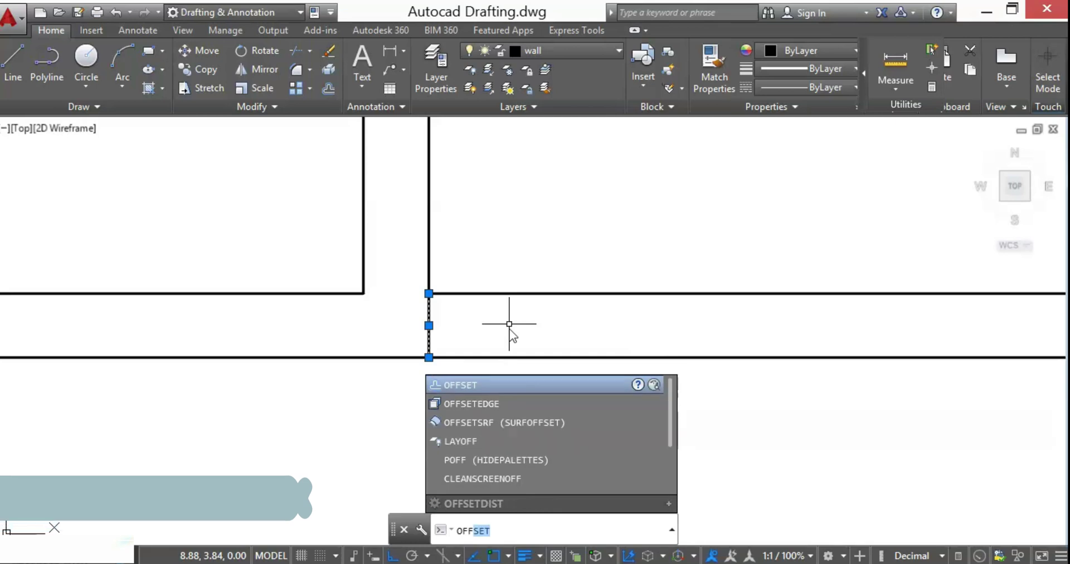
{"action": "key", "text": "Return"}
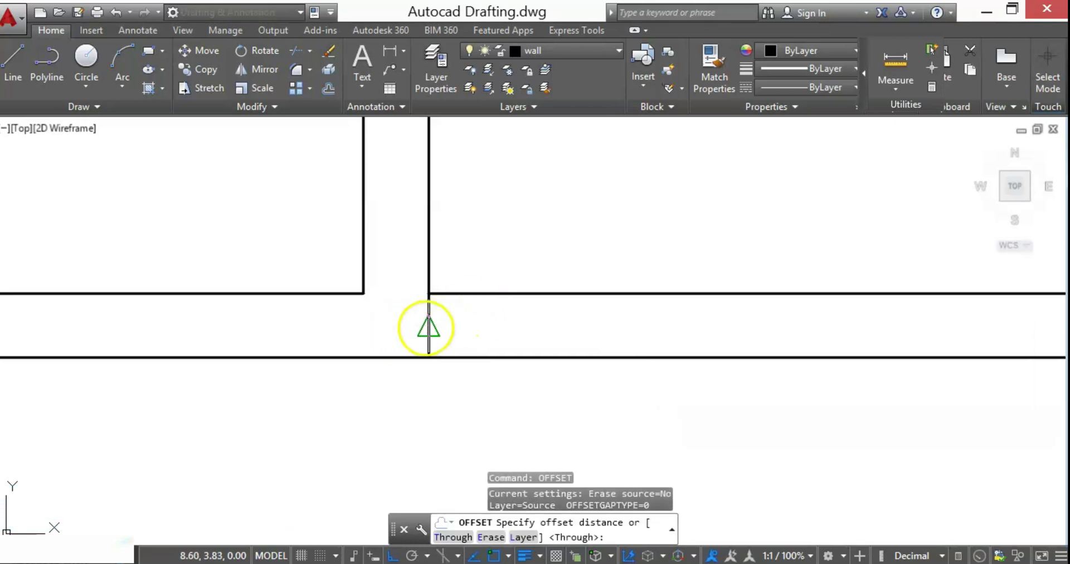
{"action": "left_click", "coordinate": [429, 325]}
{"action": "key", "text": "Return"}
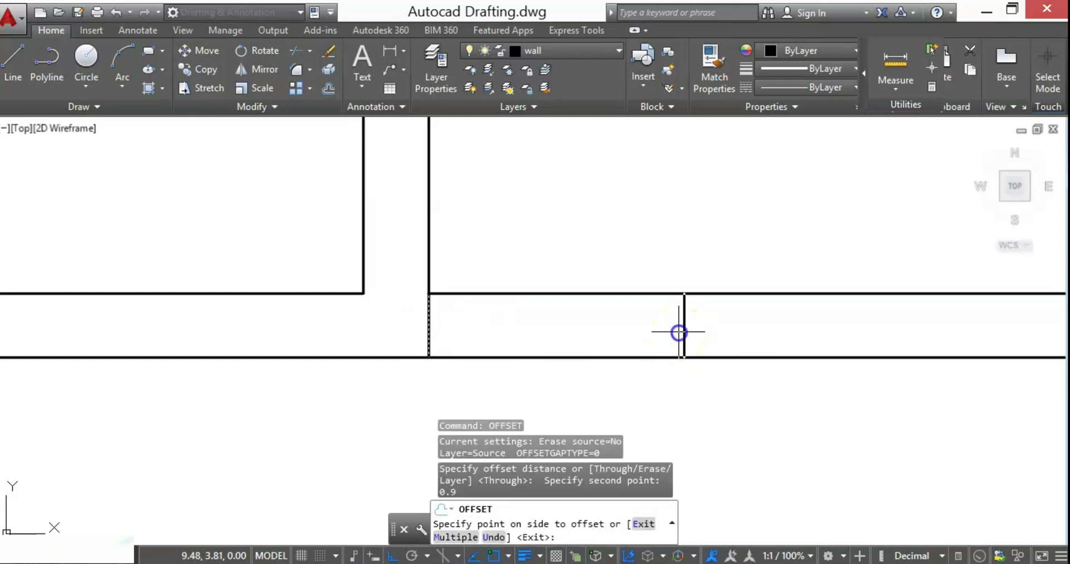
{"action": "left_click", "coordinate": [679, 333]}
{"action": "key", "text": "Escape"}
- Trim both bottom wall lines between the two short cross lines to open the doorway
{"action": "scroll", "coordinate": [441, 352], "scroll_direction": "down", "scroll_amount": 2}
{"action": "type", "text": "tr"}
{"action": "key", "text": "Return"}
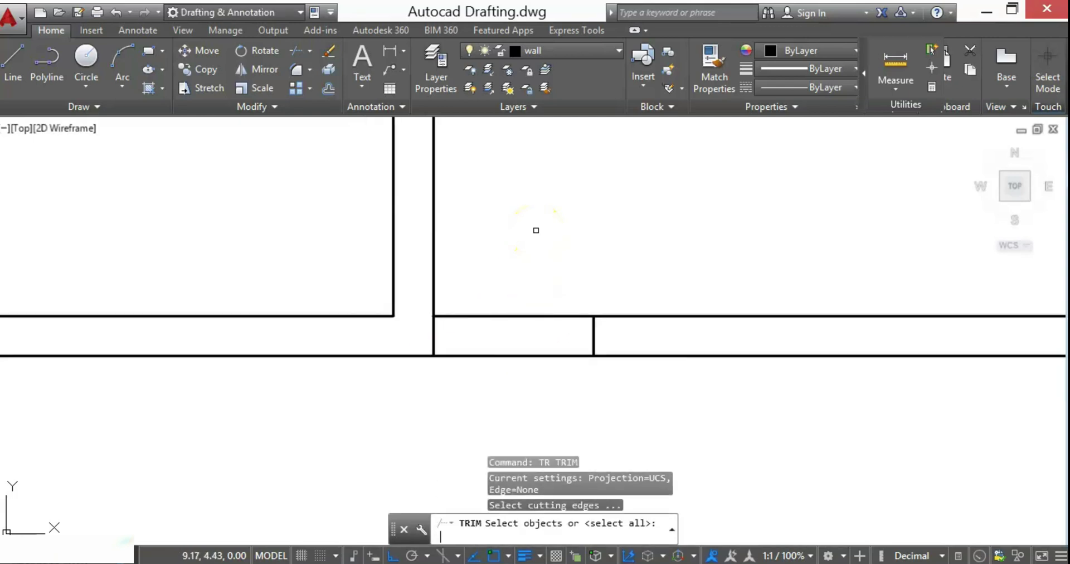
{"action": "key", "text": "Return"}
{"action": "left_click", "coordinate": [537, 230]}
{"action": "left_click", "coordinate": [492, 369]}
{"action": "key", "text": "Escape"}
{"action": "scroll", "coordinate": [472, 336], "scroll_direction": "down", "scroll_amount": 5}
{"action": "scroll", "coordinate": [427, 353], "scroll_direction": "down", "scroll_amount": 2}
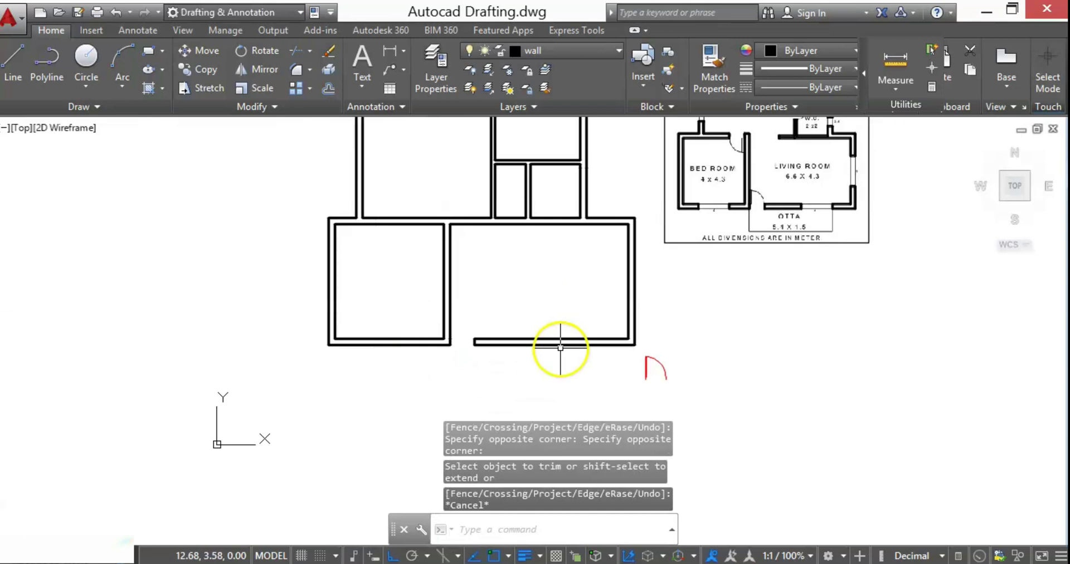
- Move the door block by its lower-left corner to the left corner of the opening in the bottom exterior wall
{"action": "scroll", "coordinate": [541, 312], "scroll_direction": "up", "scroll_amount": 2}
{"action": "left_click", "coordinate": [741, 387]}
{"action": "left_click", "coordinate": [720, 418]}
{"action": "scroll", "coordinate": [719, 417], "scroll_direction": "up", "scroll_amount": 5}
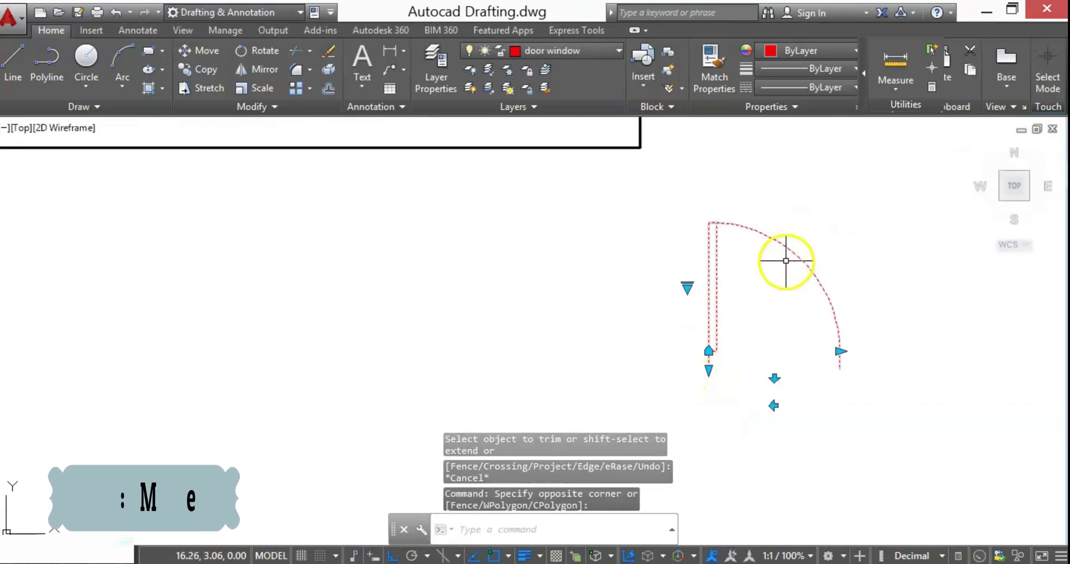
{"action": "scroll", "coordinate": [771, 365], "scroll_direction": "down", "scroll_amount": 4}
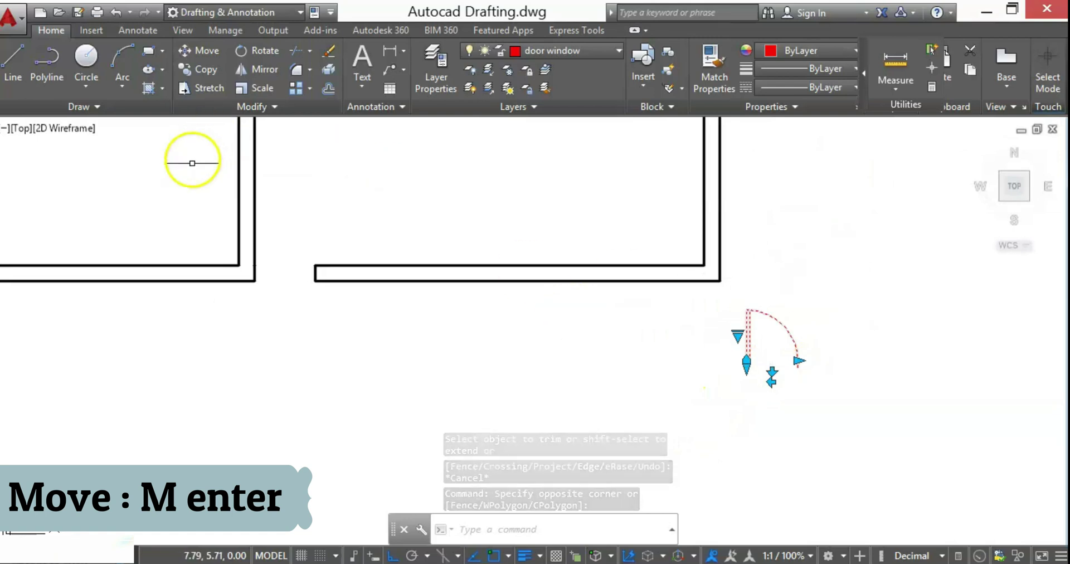
{"action": "scroll", "coordinate": [733, 390], "scroll_direction": "up", "scroll_amount": 4}
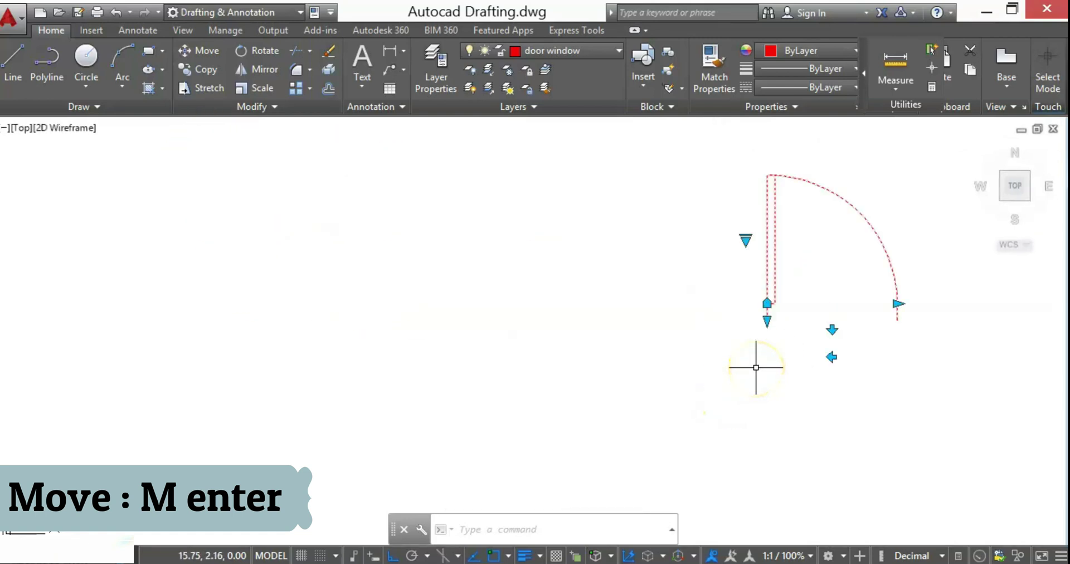
{"action": "type", "text": "m"}
{"action": "key", "text": "Return"}
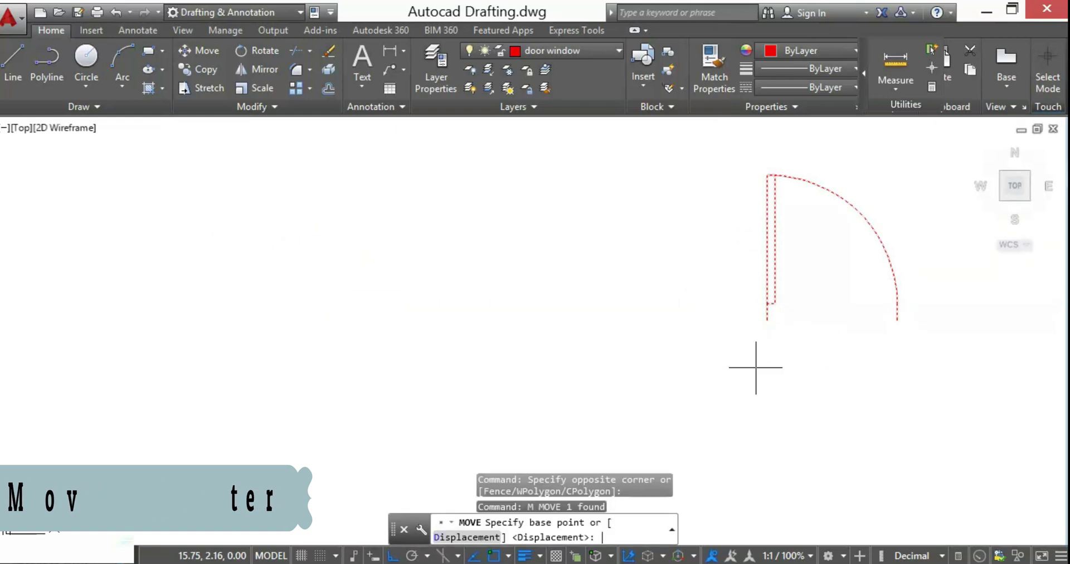
{"action": "left_click", "coordinate": [767, 320]}
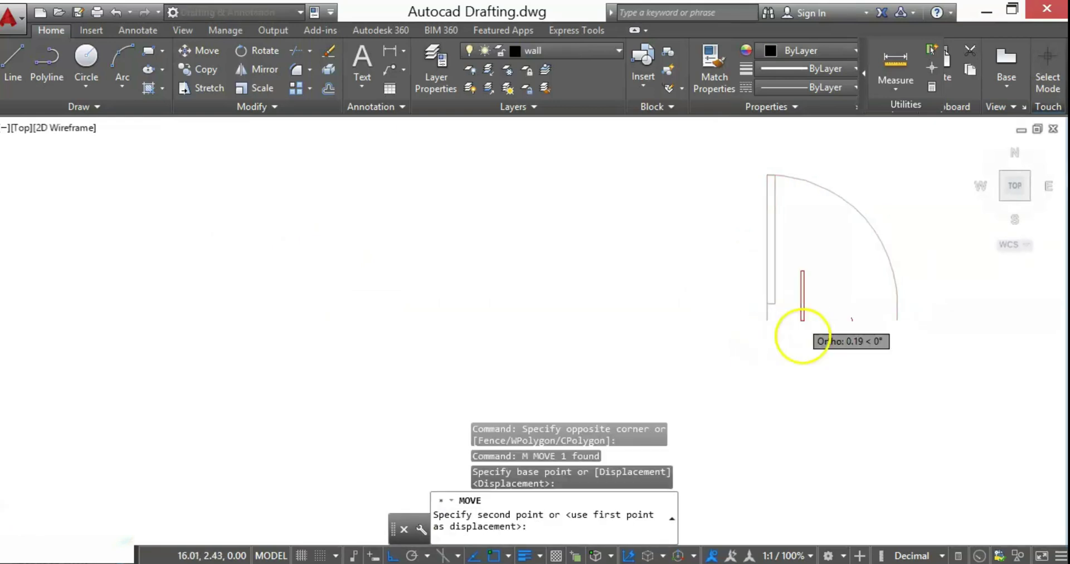
{"action": "scroll", "coordinate": [795, 334], "scroll_direction": "down", "scroll_amount": 4}
{"action": "scroll", "coordinate": [600, 301], "scroll_direction": "up", "scroll_amount": 5}
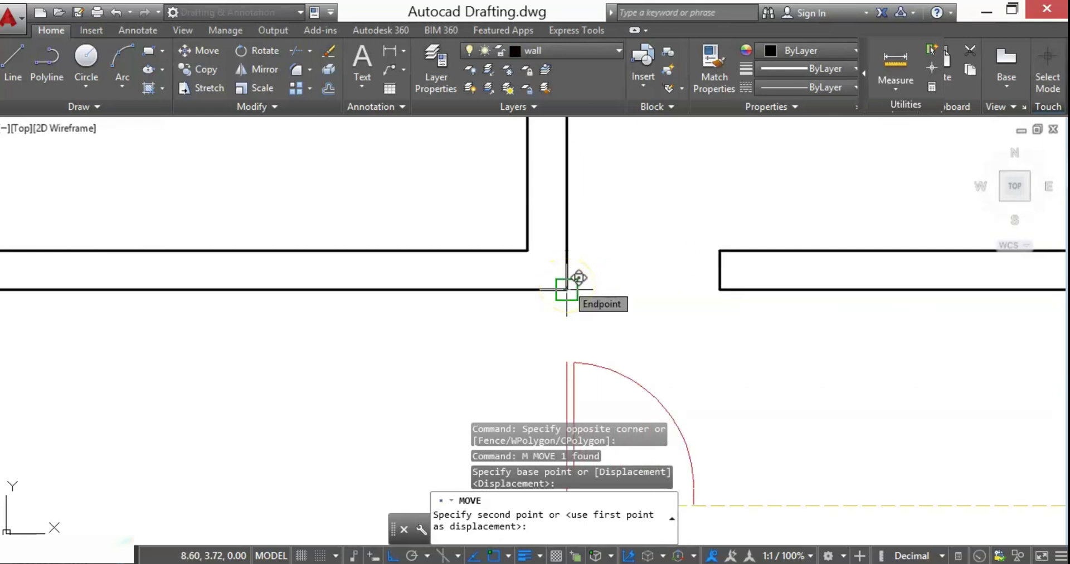
{"action": "left_click", "coordinate": [567, 289]}
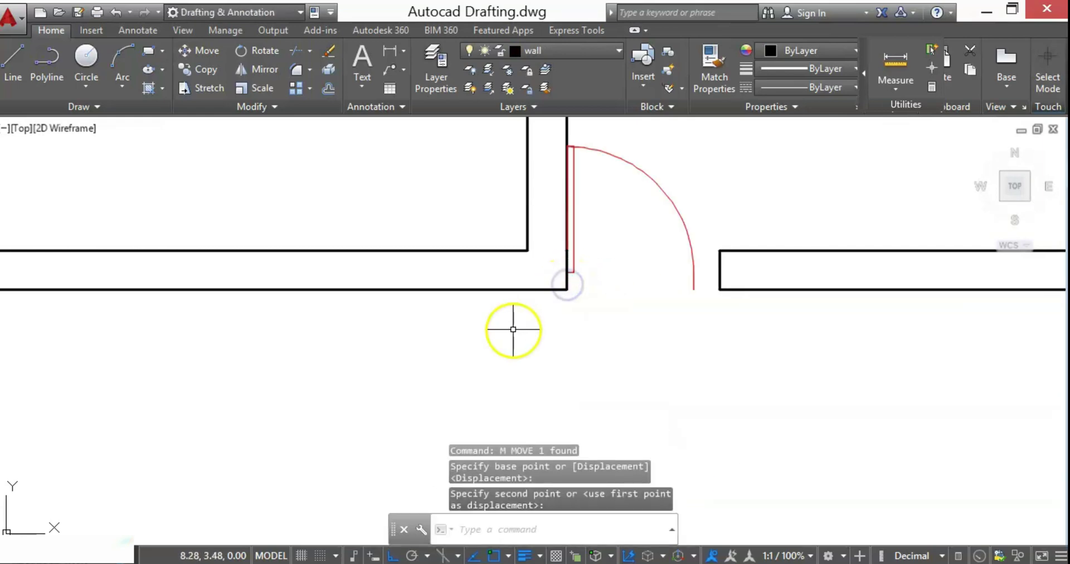
- Scale the door block by reference from its lower-left corner so its width spans to the opening's right-hand wall end
{"action": "scroll", "coordinate": [524, 329], "scroll_direction": "down", "scroll_amount": 5}
{"action": "scroll", "coordinate": [577, 297], "scroll_direction": "up", "scroll_amount": 3}
{"action": "scroll", "coordinate": [577, 297], "scroll_direction": "up", "scroll_amount": 2}
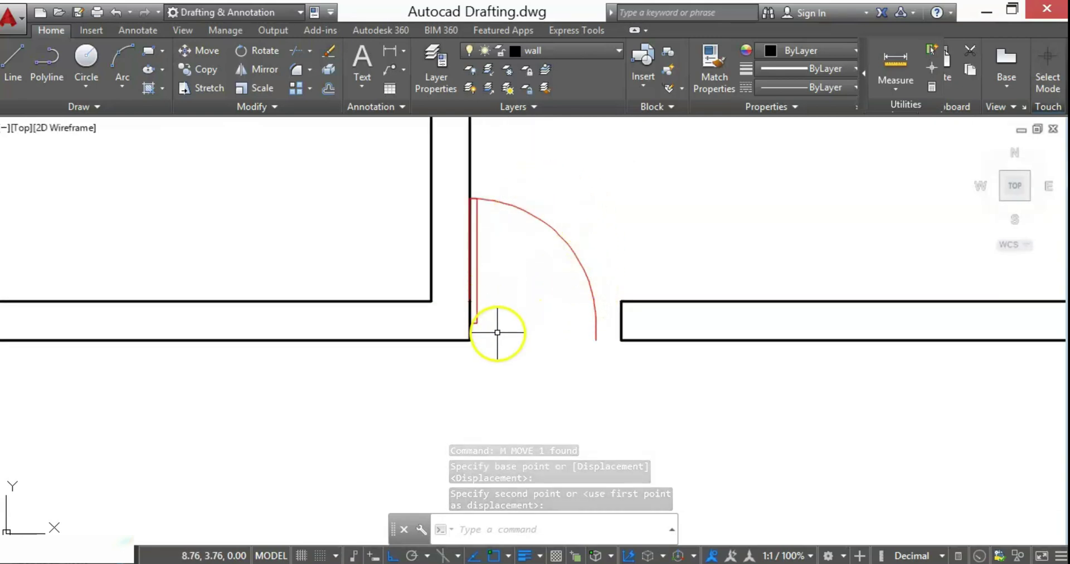
{"action": "left_click", "coordinate": [617, 224]}
{"action": "left_click", "coordinate": [545, 291]}
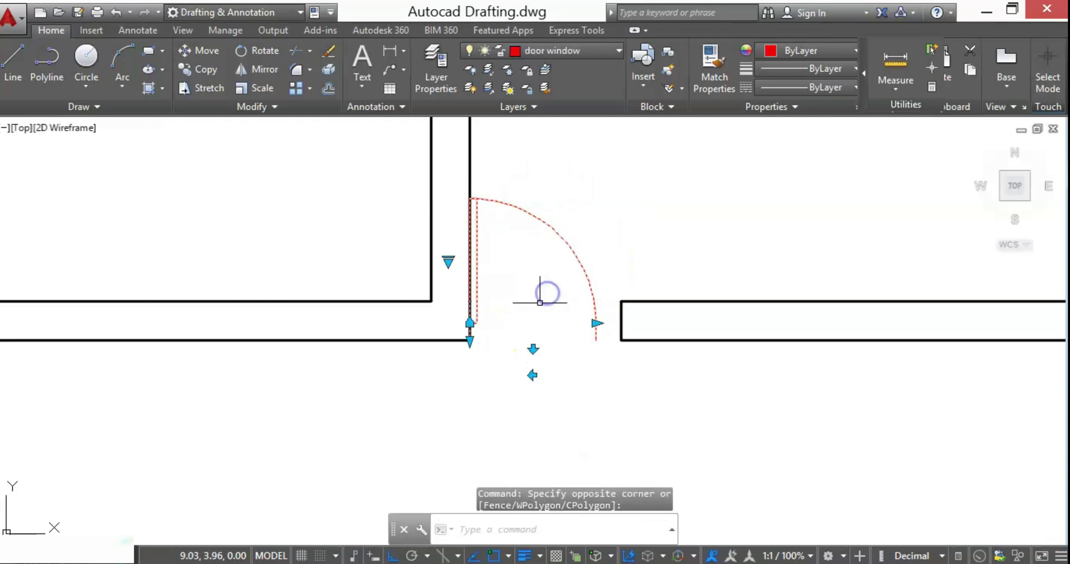
{"action": "scroll", "coordinate": [496, 384], "scroll_direction": "up", "scroll_amount": 2}
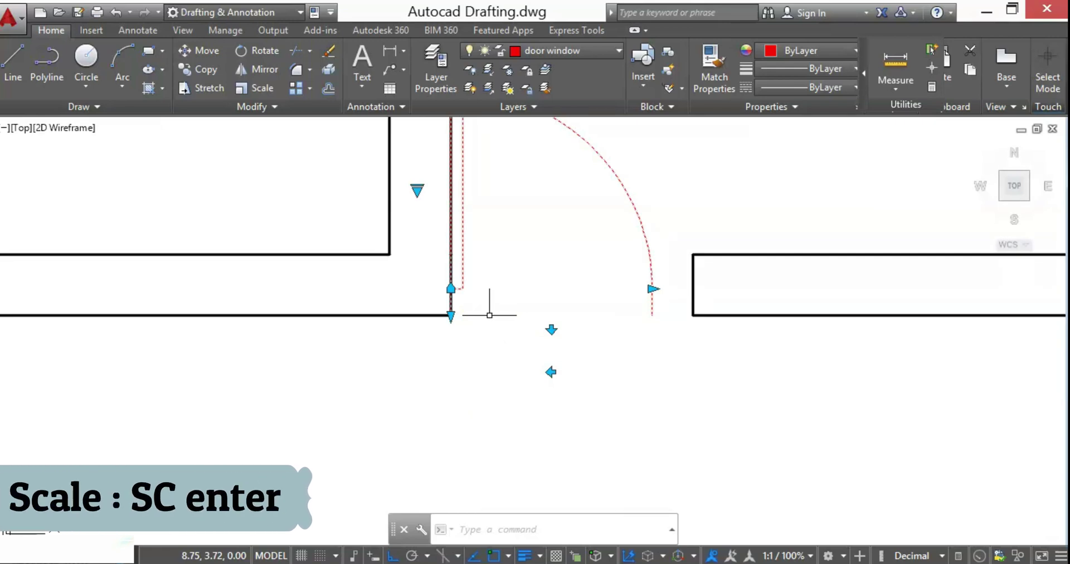
{"action": "type", "text": "s"}
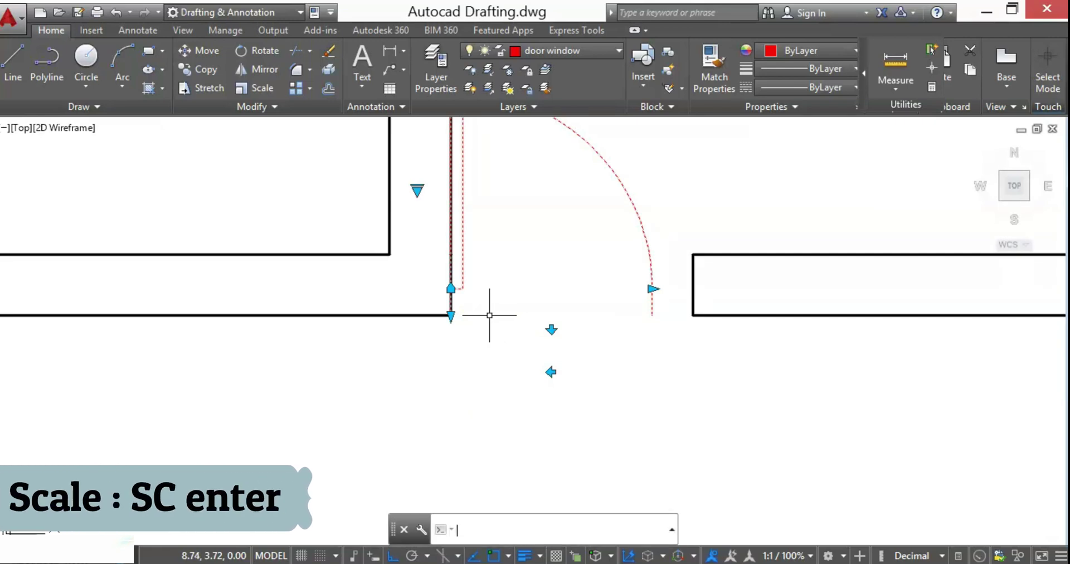
{"action": "type", "text": "c"}
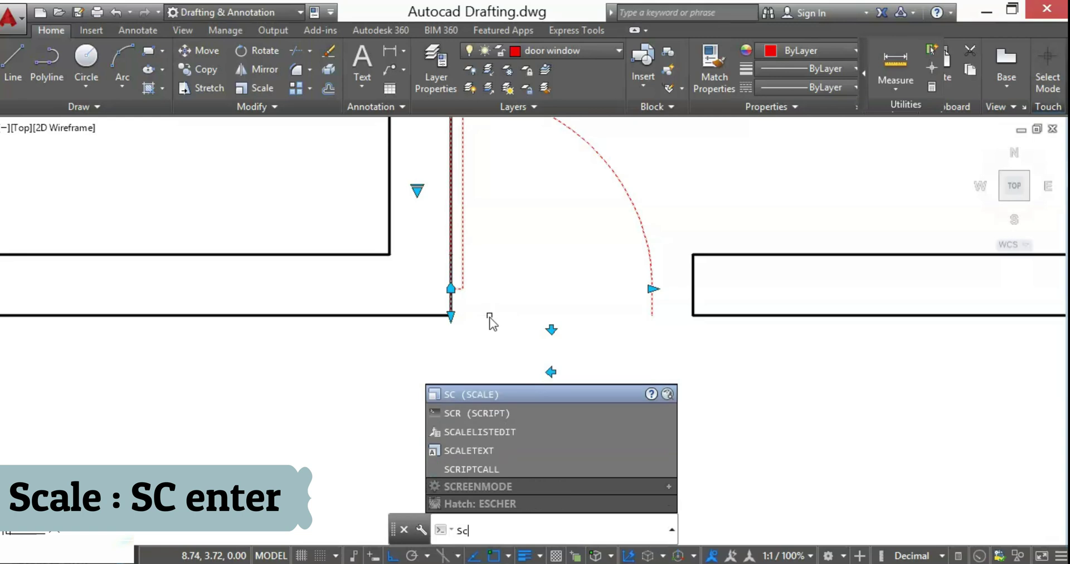
{"action": "key", "text": "Return"}
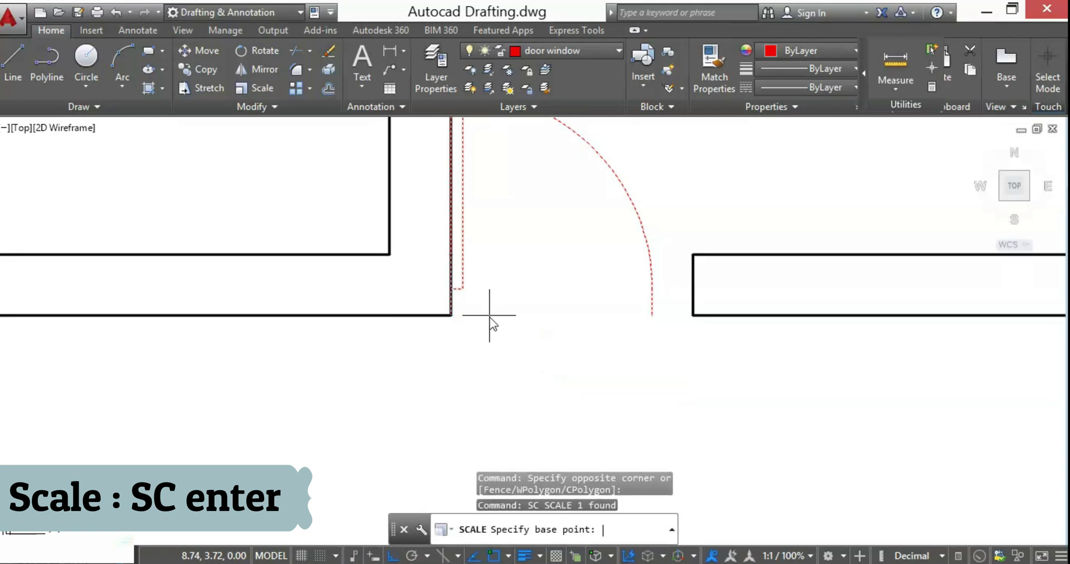
{"action": "left_click", "coordinate": [451, 315]}
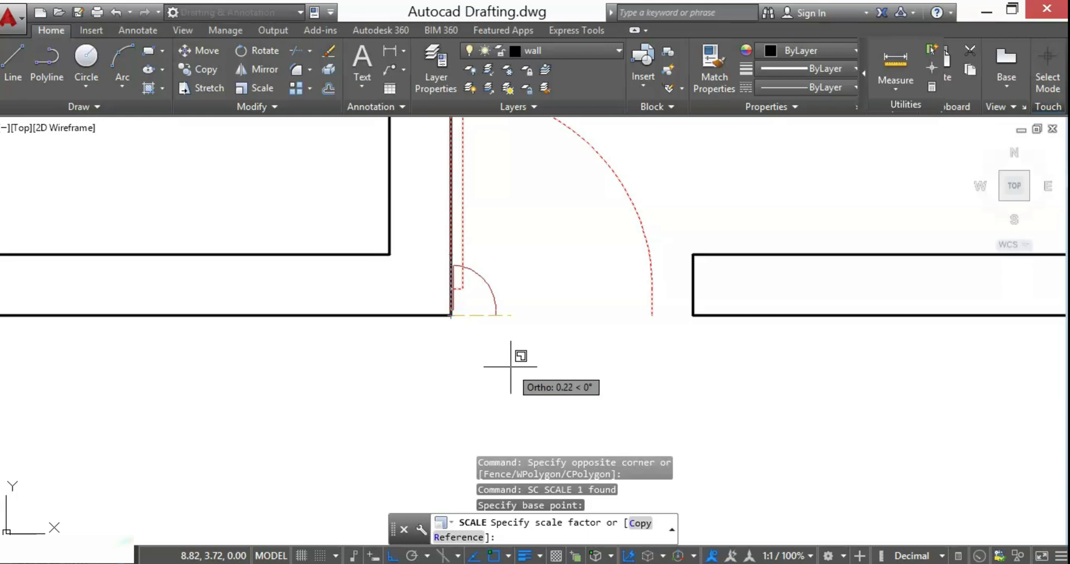
{"action": "left_click", "coordinate": [463, 536]}
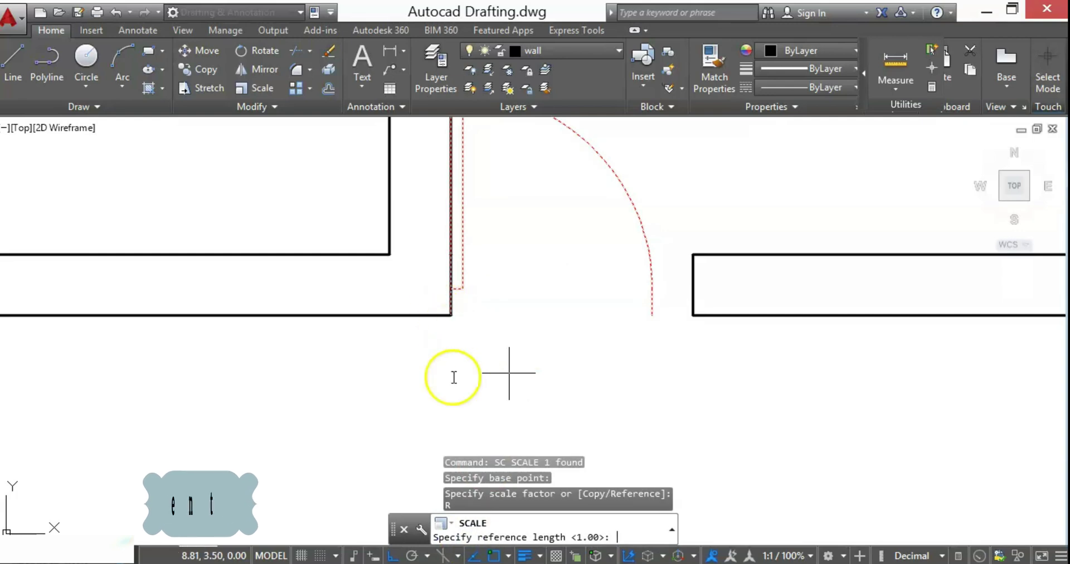
{"action": "left_click", "coordinate": [447, 312]}
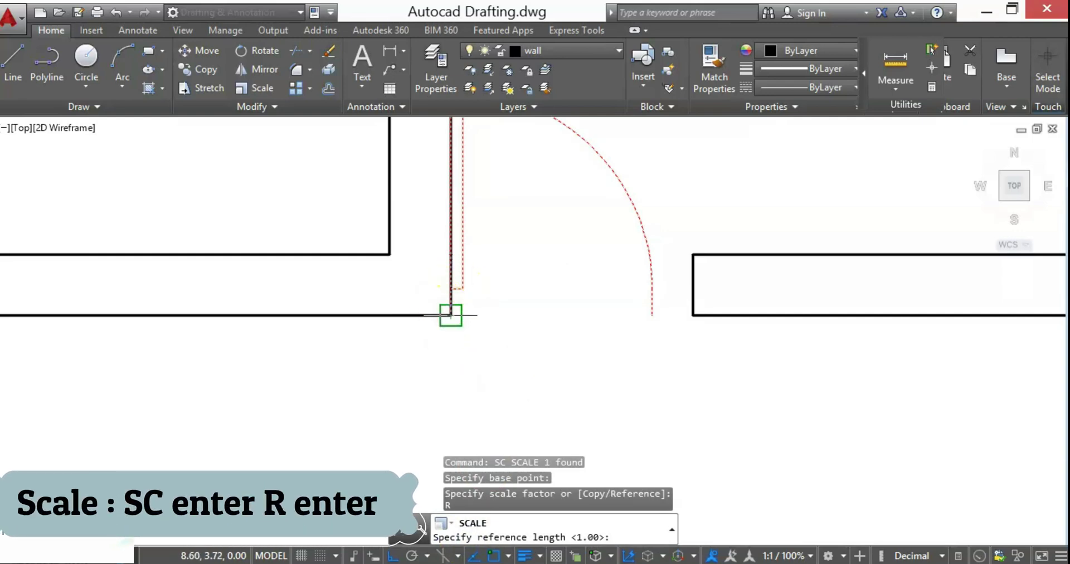
{"action": "left_click", "coordinate": [450, 315]}
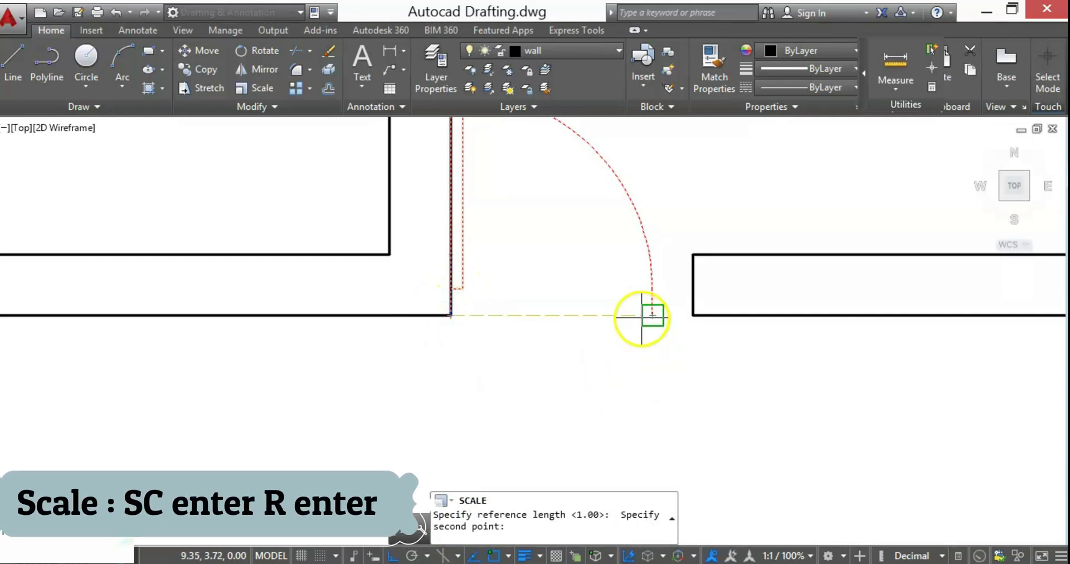
{"action": "left_click", "coordinate": [652, 315]}
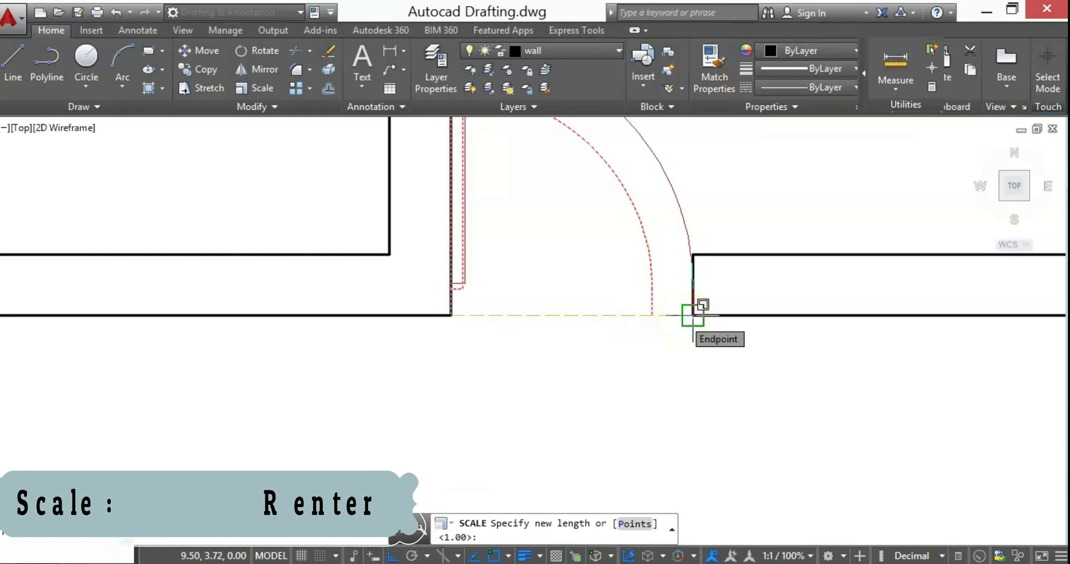
{"action": "left_click", "coordinate": [693, 314]}
- Stretch the upper end of the lower-left room's right wall line up to the outer line of the horizontal wall above
{"action": "scroll", "coordinate": [569, 347], "scroll_direction": "down", "scroll_amount": 5}
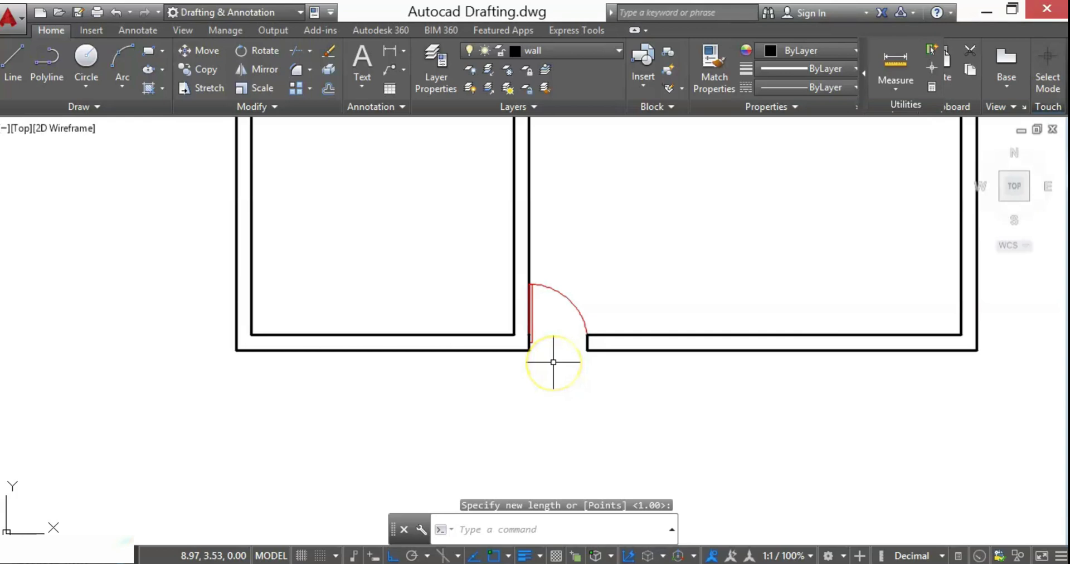
{"action": "scroll", "coordinate": [553, 362], "scroll_direction": "down", "scroll_amount": 4}
{"action": "scroll", "coordinate": [592, 320], "scroll_direction": "up", "scroll_amount": 2}
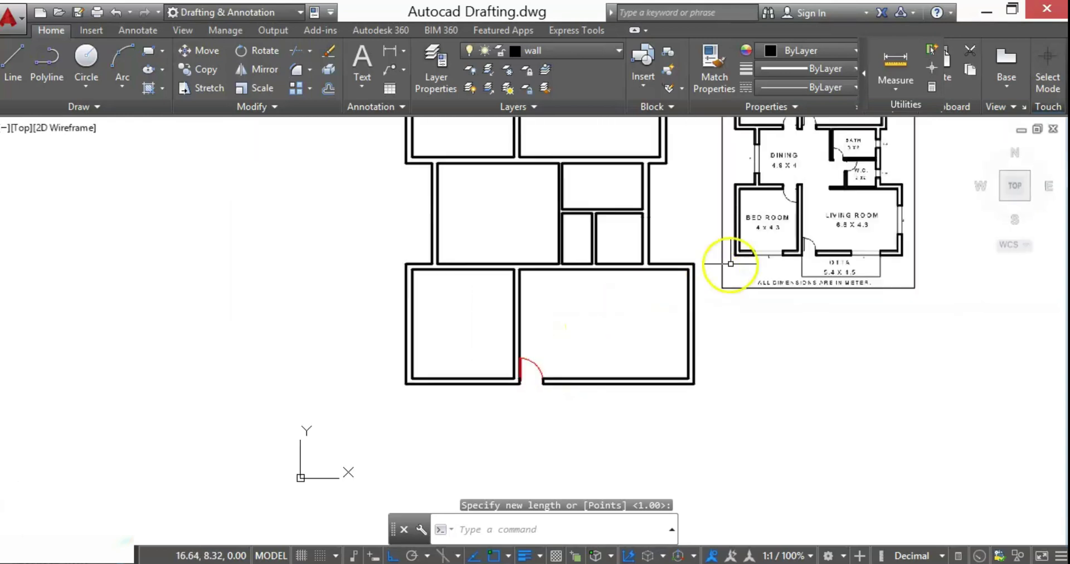
{"action": "scroll", "coordinate": [824, 168], "scroll_direction": "up", "scroll_amount": 4}
{"action": "scroll", "coordinate": [692, 222], "scroll_direction": "down", "scroll_amount": 4}
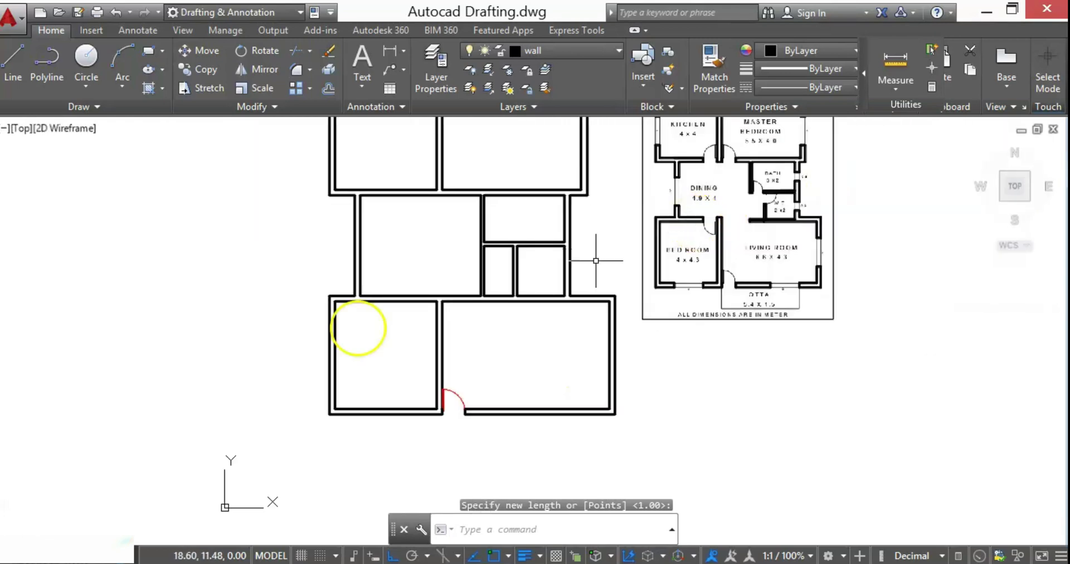
{"action": "scroll", "coordinate": [495, 347], "scroll_direction": "up", "scroll_amount": 2}
{"action": "scroll", "coordinate": [437, 296], "scroll_direction": "up", "scroll_amount": 3}
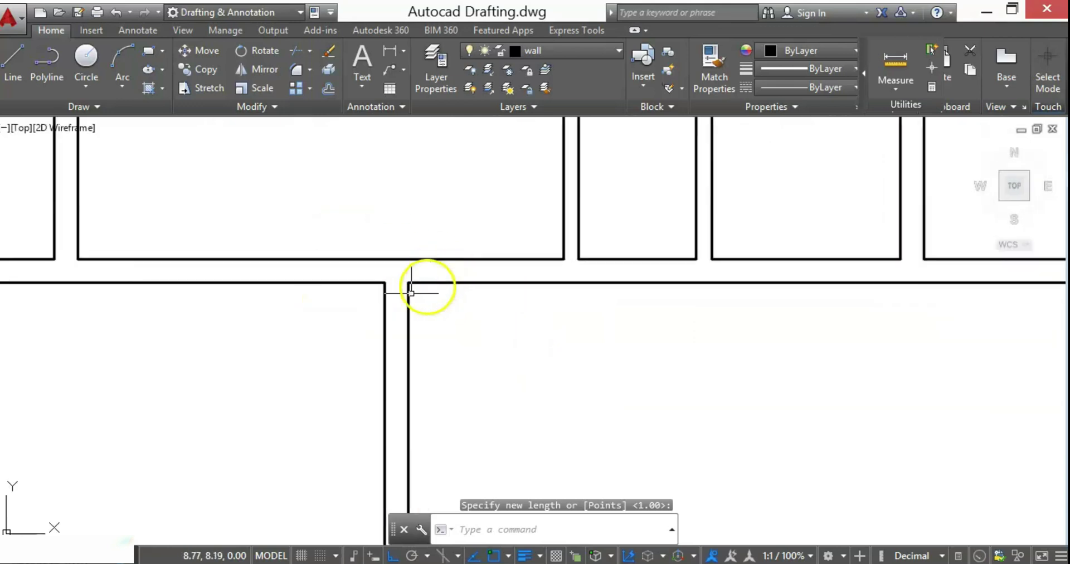
{"action": "left_click", "coordinate": [387, 301]}
{"action": "left_click", "coordinate": [378, 312]}
{"action": "left_click", "coordinate": [385, 283]}
{"action": "key", "text": "Escape"}
{"action": "scroll", "coordinate": [388, 271], "scroll_direction": "up", "scroll_amount": 4}
{"action": "left_click", "coordinate": [376, 301]}
{"action": "left_click", "coordinate": [375, 243]}
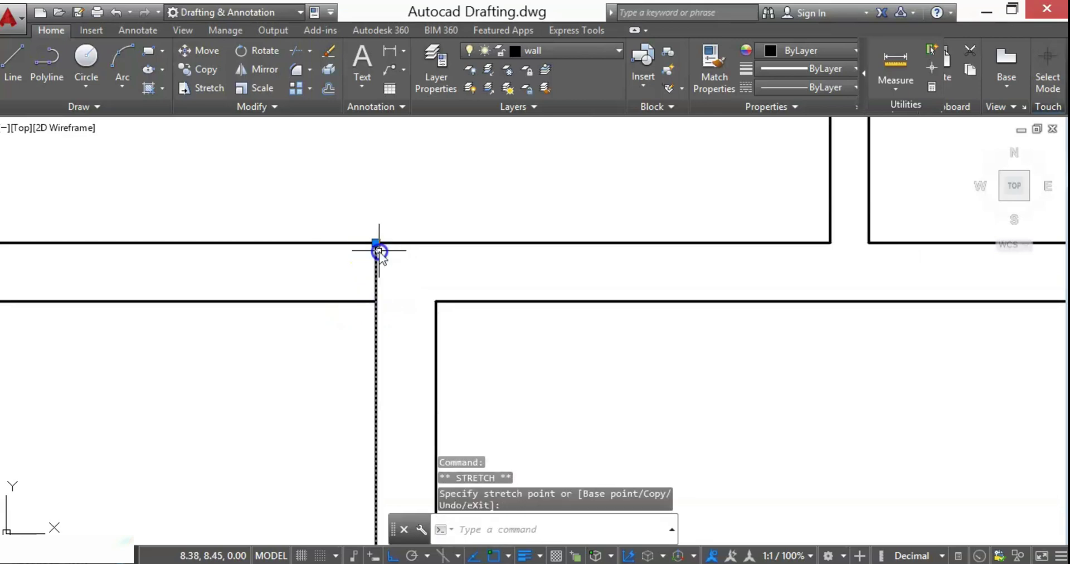
- Offset the stretched wall line 0.9 to the left to mark the lower-left room's door opening
{"action": "scroll", "coordinate": [382, 313], "scroll_direction": "down", "scroll_amount": 6}
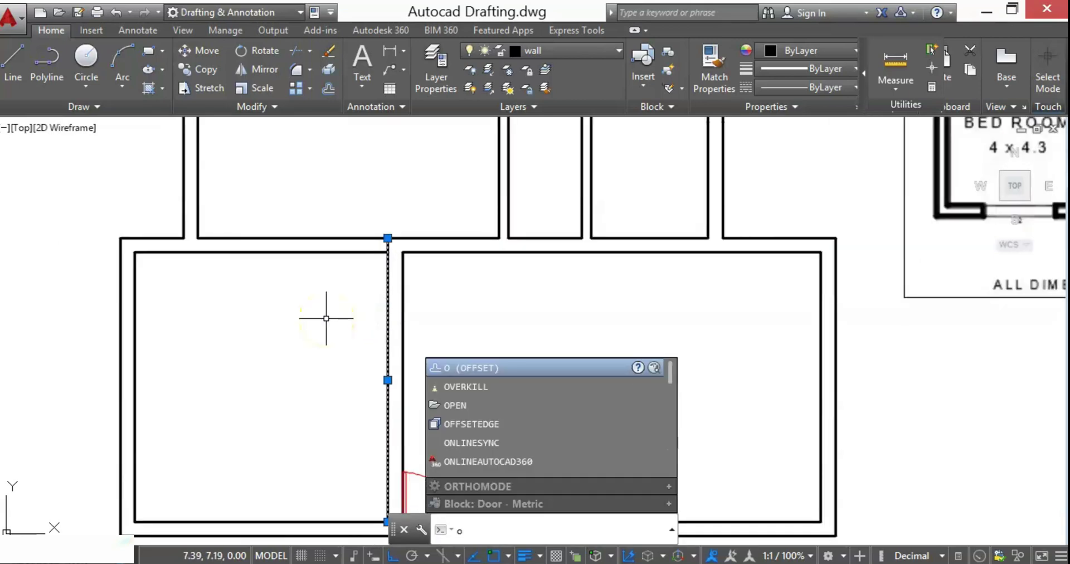
{"action": "key", "text": "Return"}
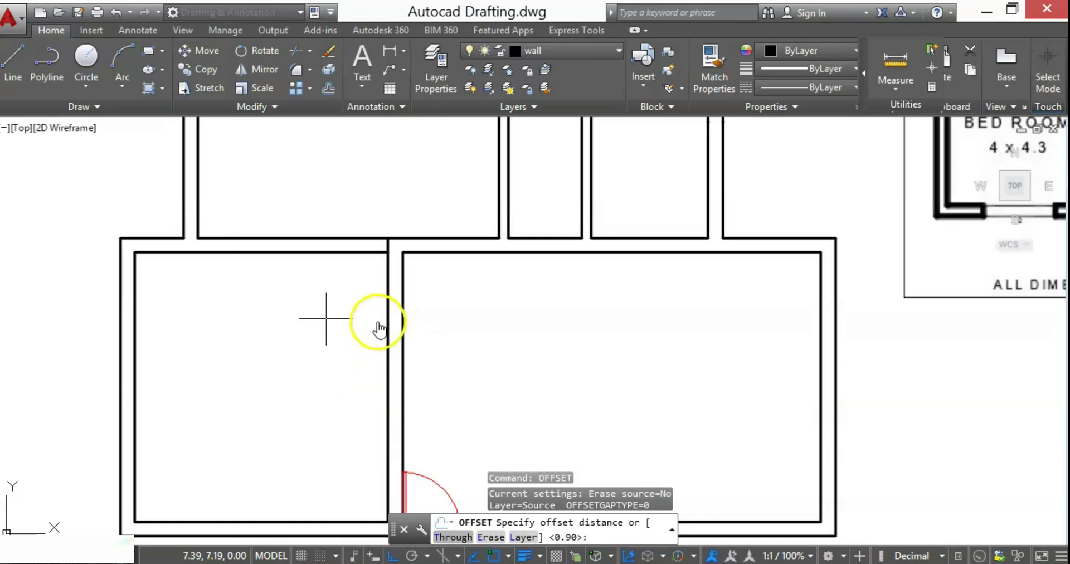
{"action": "left_click", "coordinate": [388, 384]}
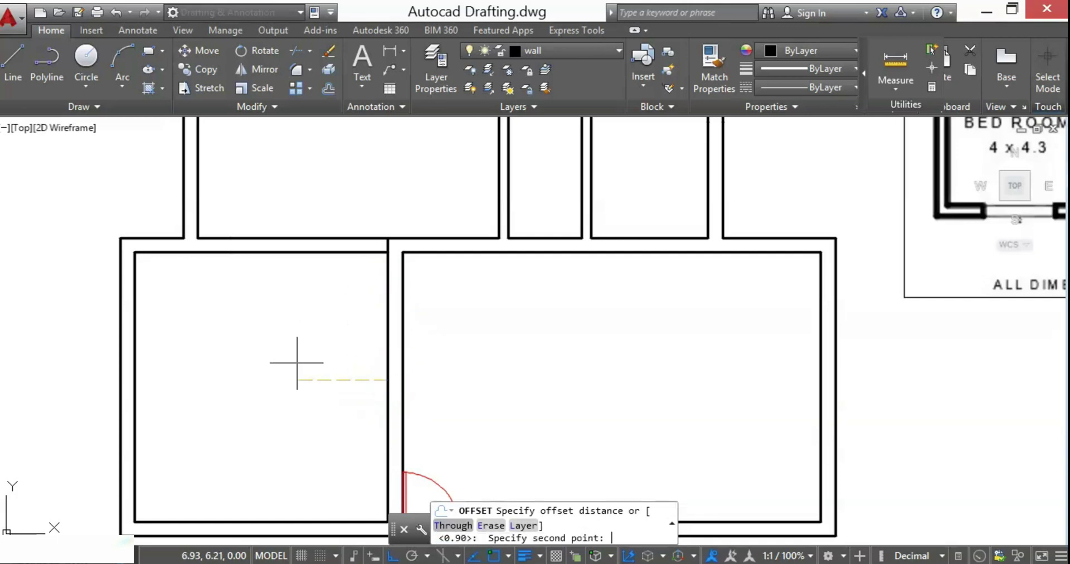
{"action": "left_click", "coordinate": [297, 363]}
{"action": "left_click", "coordinate": [309, 317]}
{"action": "key", "text": "Escape"}
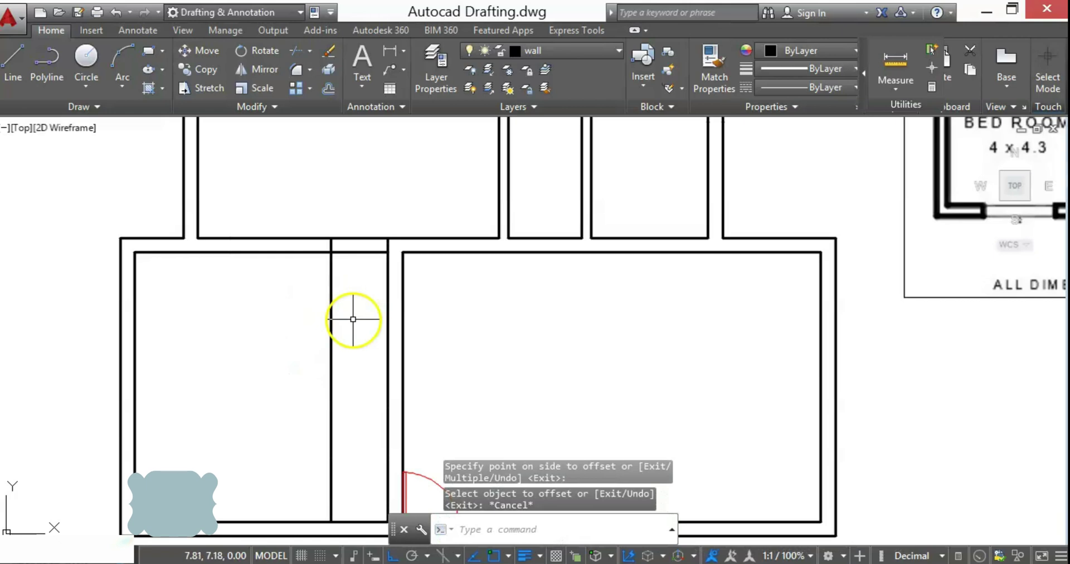
- Trim away the part of the offset line inside the lower-left room, leaving only the piece crossing the horizontal wall
{"action": "type", "text": "tr"}
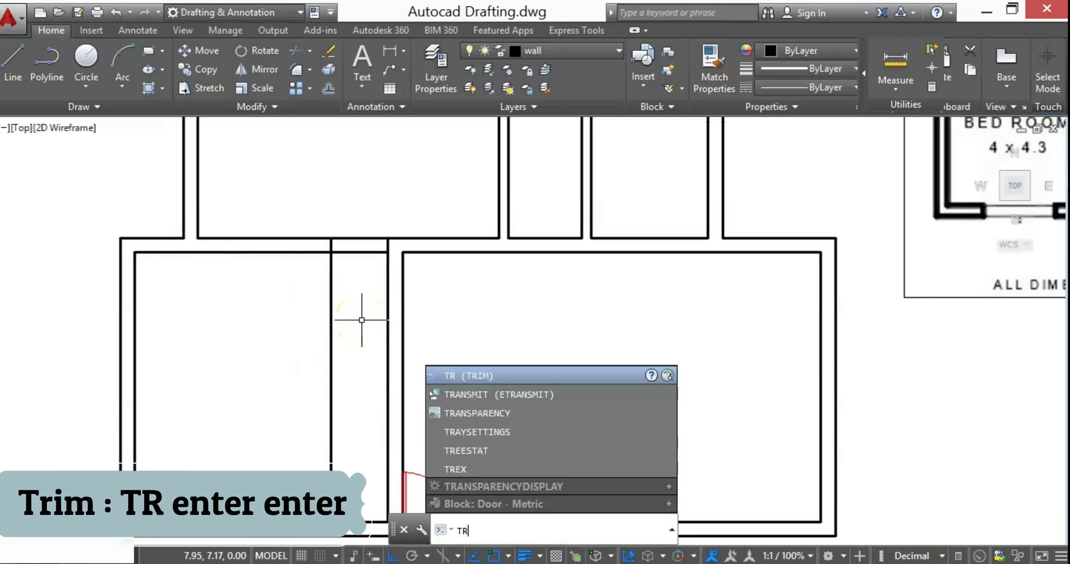
{"action": "key", "text": "Return"}
{"action": "right_click", "coordinate": [363, 320]}
{"action": "left_click", "coordinate": [240, 343]}
{"action": "left_click", "coordinate": [380, 382]}
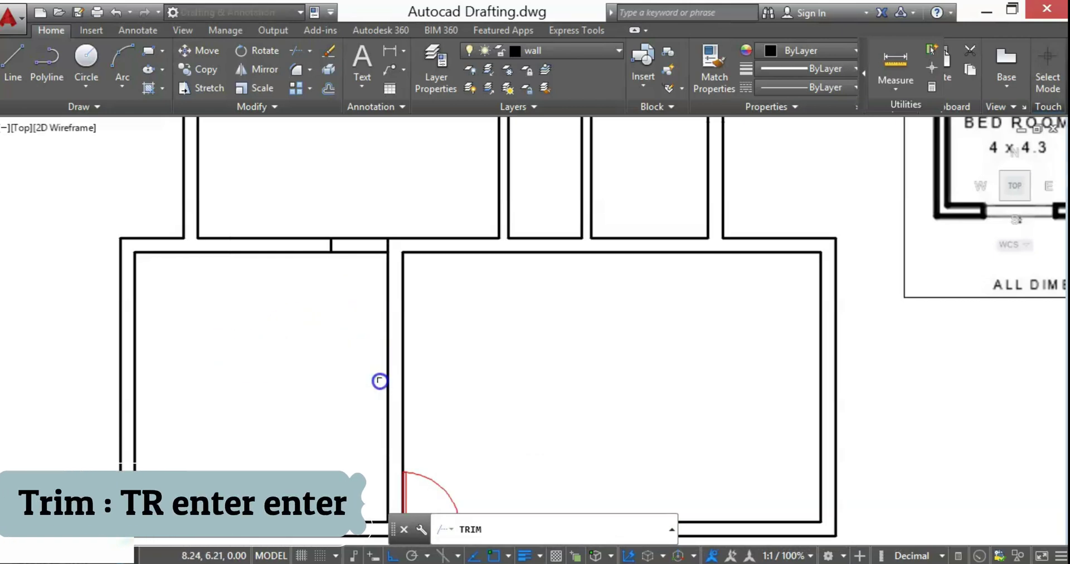
- Trim both horizontal wall lines between the two cross lines to open the lower-left room's doorway
{"action": "left_click", "coordinate": [389, 198]}
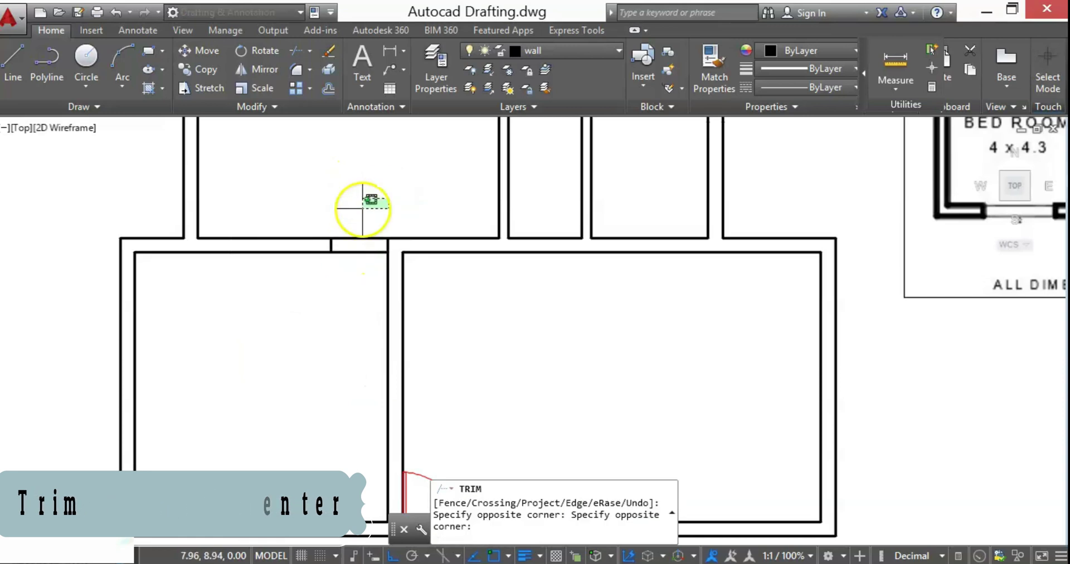
{"action": "left_click", "coordinate": [366, 206]}
{"action": "left_click", "coordinate": [362, 219]}
{"action": "left_click", "coordinate": [351, 282]}
{"action": "key", "text": "Escape"}
- Copy the living room's entrance door block from its lower hinge corner to the left wall end of the lower-left room's doorway
{"action": "scroll", "coordinate": [373, 225], "scroll_direction": "down", "scroll_amount": 4}
{"action": "scroll", "coordinate": [384, 292], "scroll_direction": "up", "scroll_amount": 4}
{"action": "left_click", "coordinate": [420, 317]}
{"action": "left_click", "coordinate": [397, 344]}
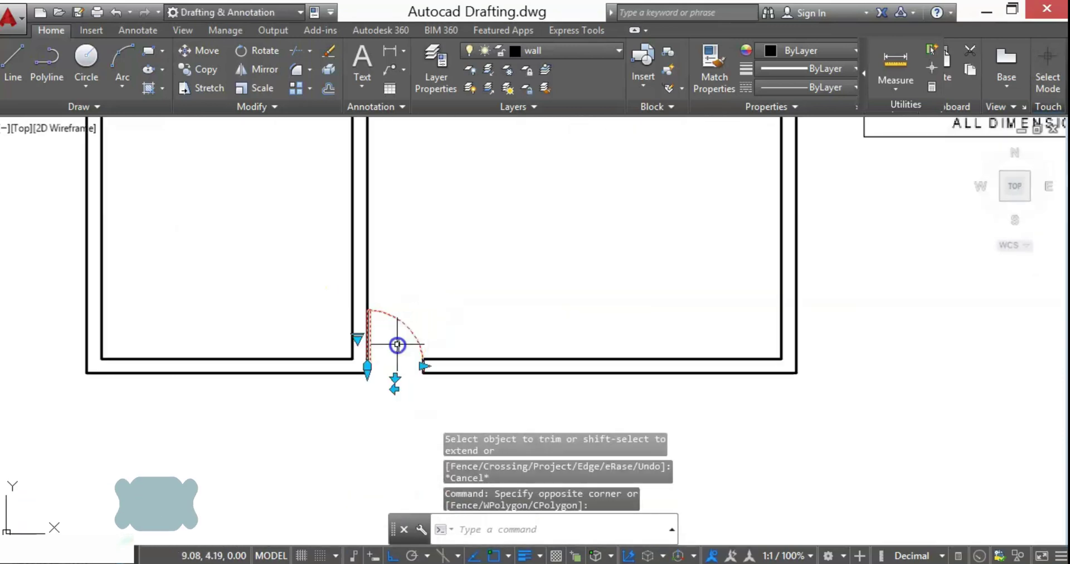
{"action": "scroll", "coordinate": [393, 346], "scroll_direction": "up", "scroll_amount": 5}
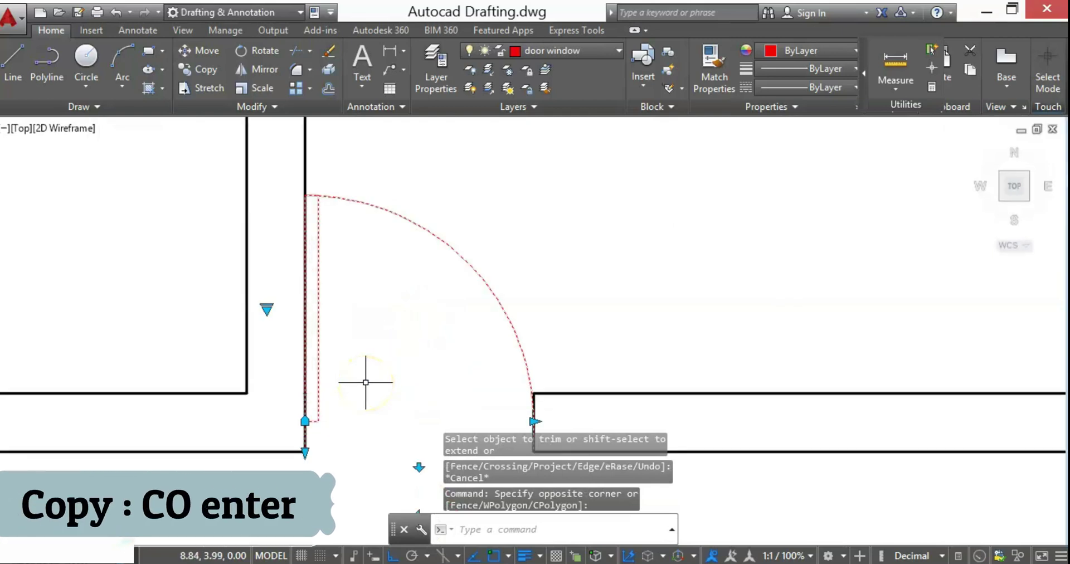
{"action": "key", "text": "Return"}
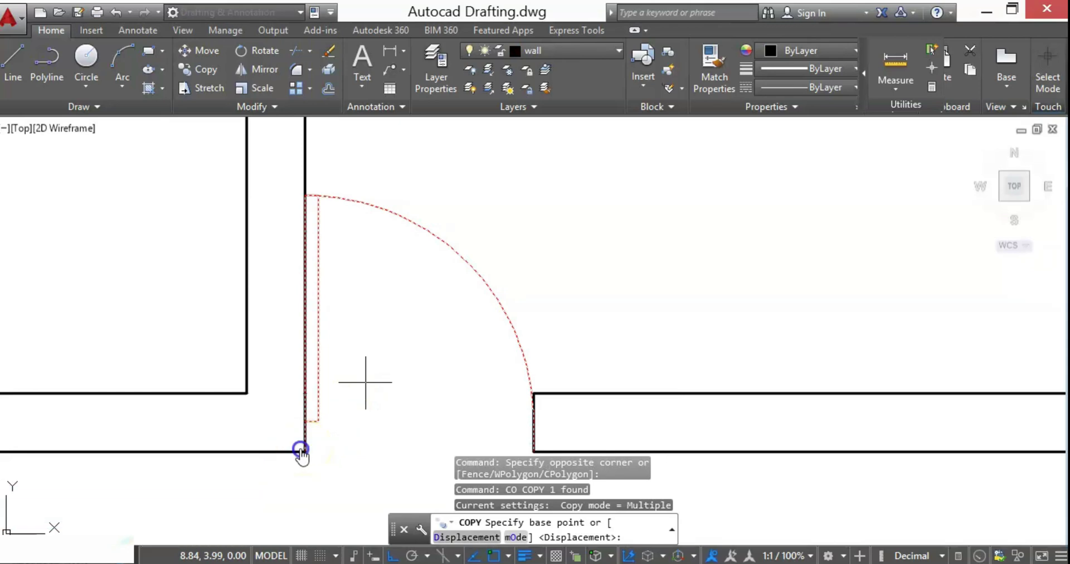
{"action": "left_click", "coordinate": [305, 451]}
{"action": "scroll", "coordinate": [359, 430], "scroll_direction": "down", "scroll_amount": 8}
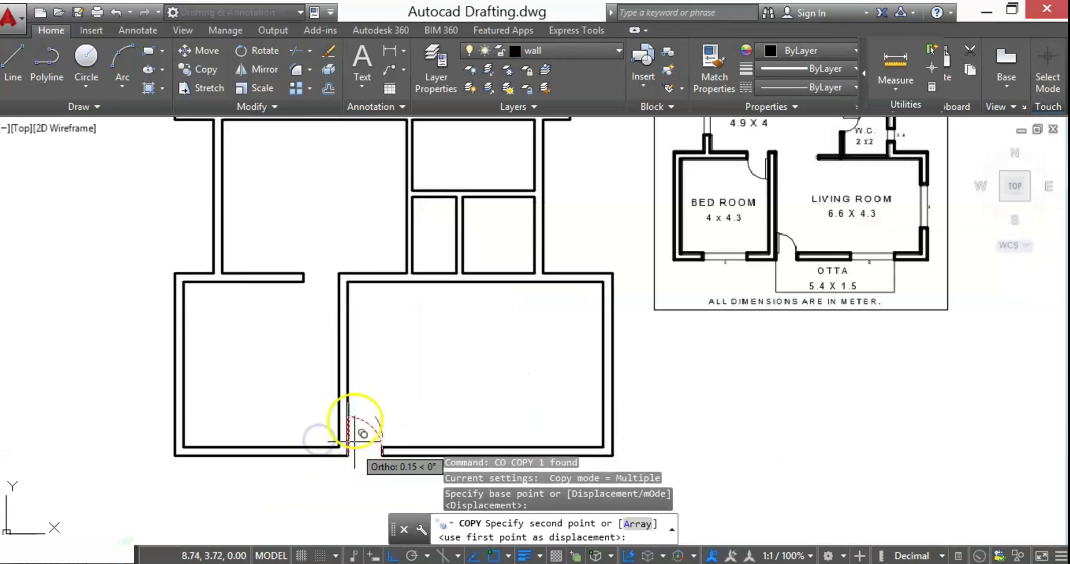
{"action": "scroll", "coordinate": [327, 294], "scroll_direction": "up", "scroll_amount": 4}
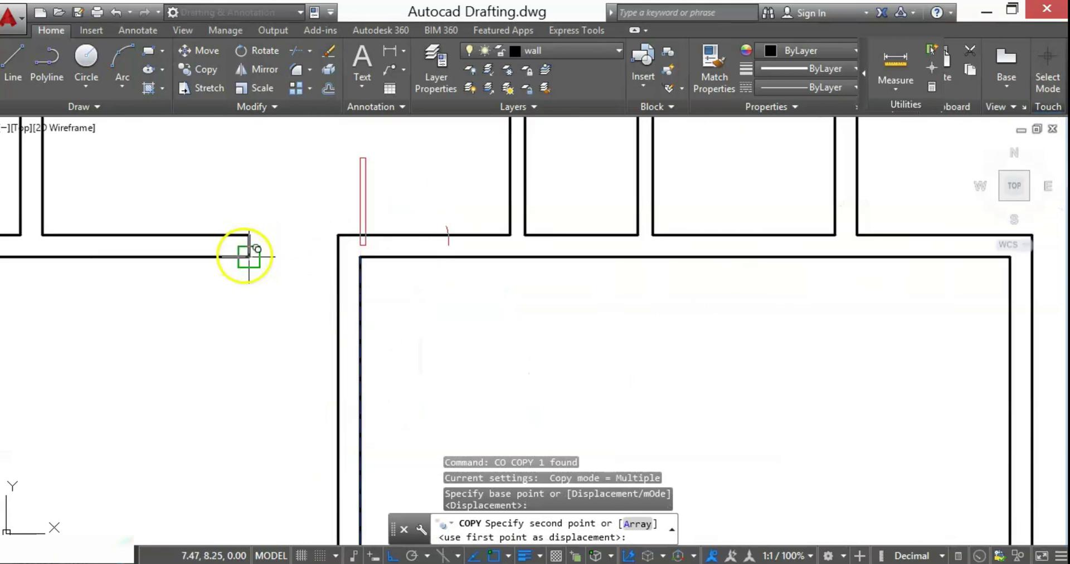
{"action": "left_click", "coordinate": [245, 256]}
{"action": "scroll", "coordinate": [301, 303], "scroll_direction": "down", "scroll_amount": 3}
{"action": "key", "text": "Escape"}
{"action": "scroll", "coordinate": [298, 314], "scroll_direction": "down", "scroll_amount": 3}
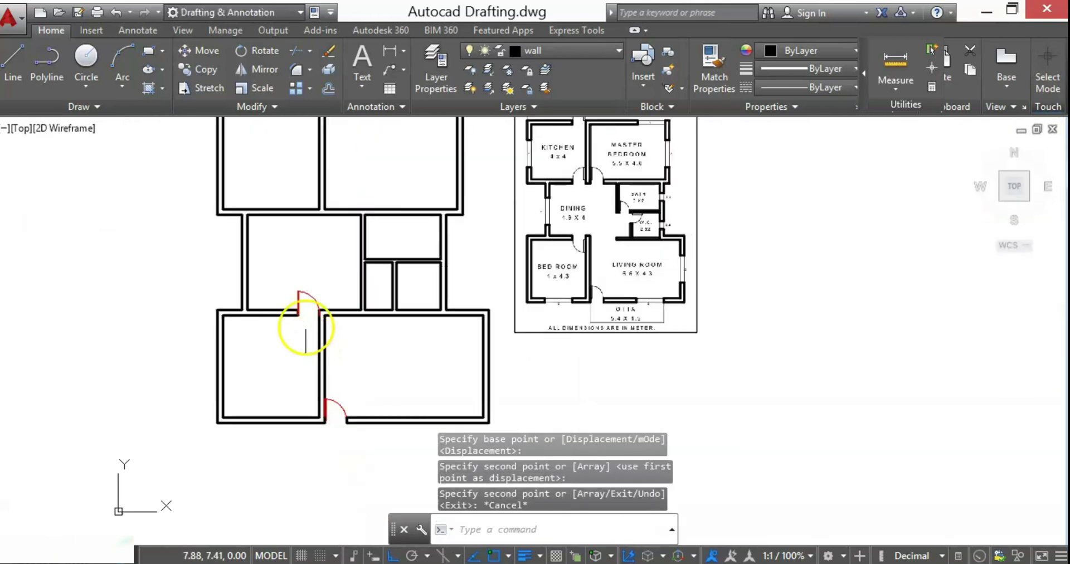
- Mirror the copied door about a horizontal line across the doorway so it swings into the lower-left room, erasing the source
{"action": "scroll", "coordinate": [301, 317], "scroll_direction": "up", "scroll_amount": 2}
{"action": "scroll", "coordinate": [297, 308], "scroll_direction": "up", "scroll_amount": 4}
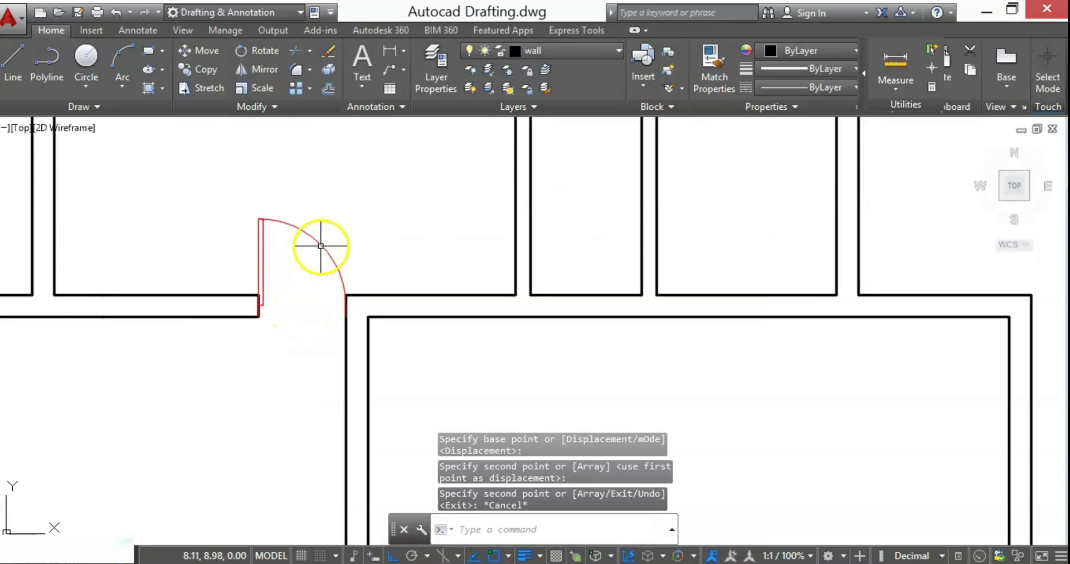
{"action": "left_click", "coordinate": [314, 215]}
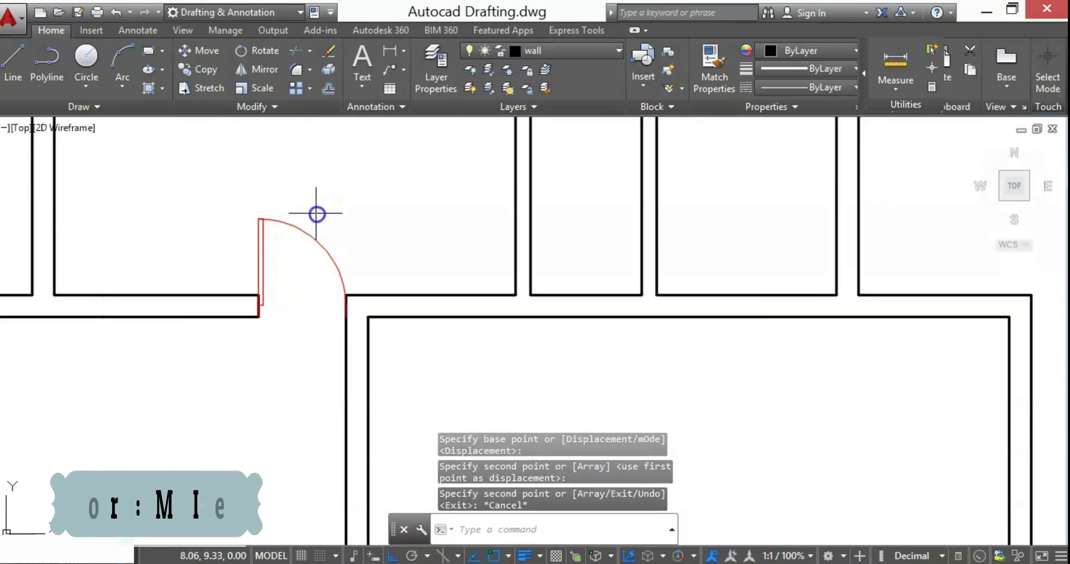
{"action": "left_click", "coordinate": [303, 274]}
{"action": "scroll", "coordinate": [282, 313], "scroll_direction": "up", "scroll_amount": 5}
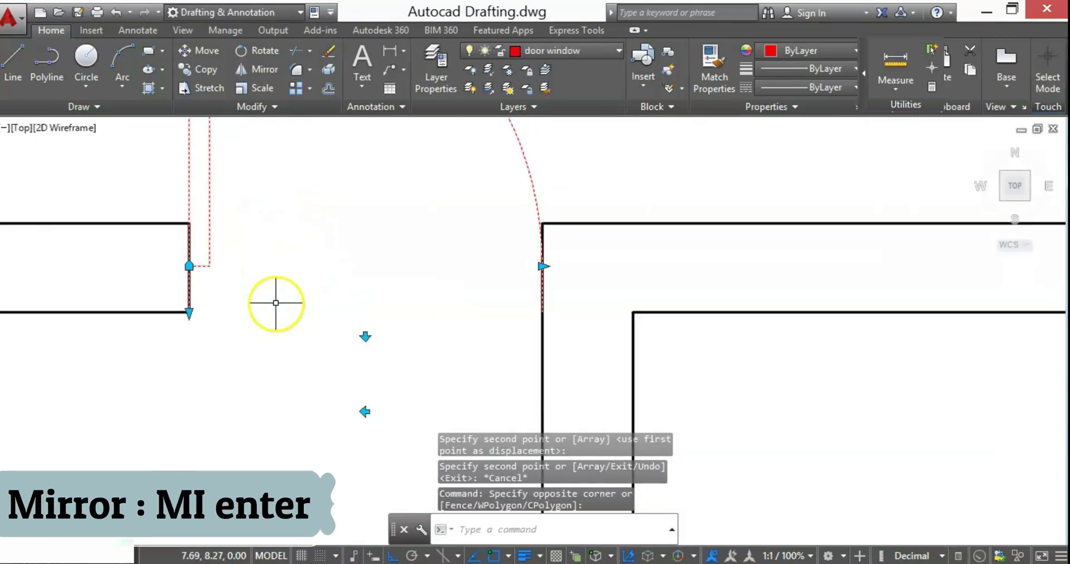
{"action": "key", "text": "Return"}
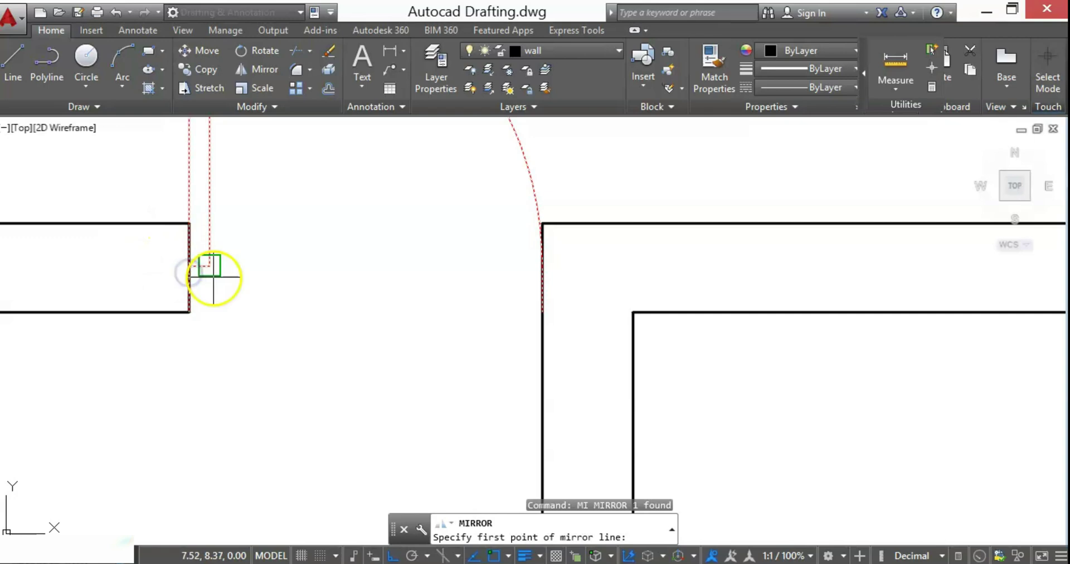
{"action": "left_click", "coordinate": [190, 268]}
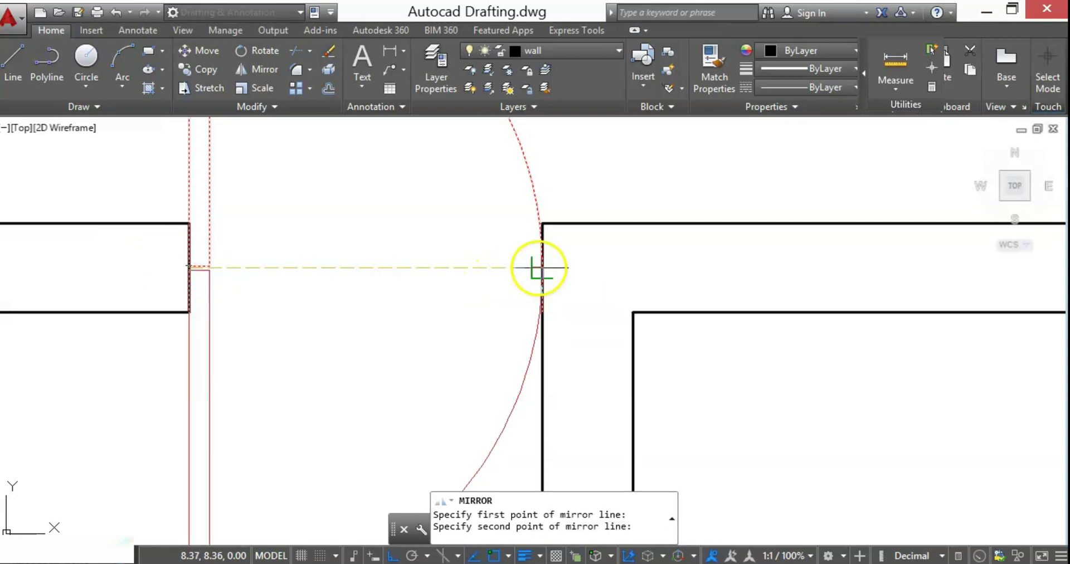
{"action": "left_click", "coordinate": [540, 266]}
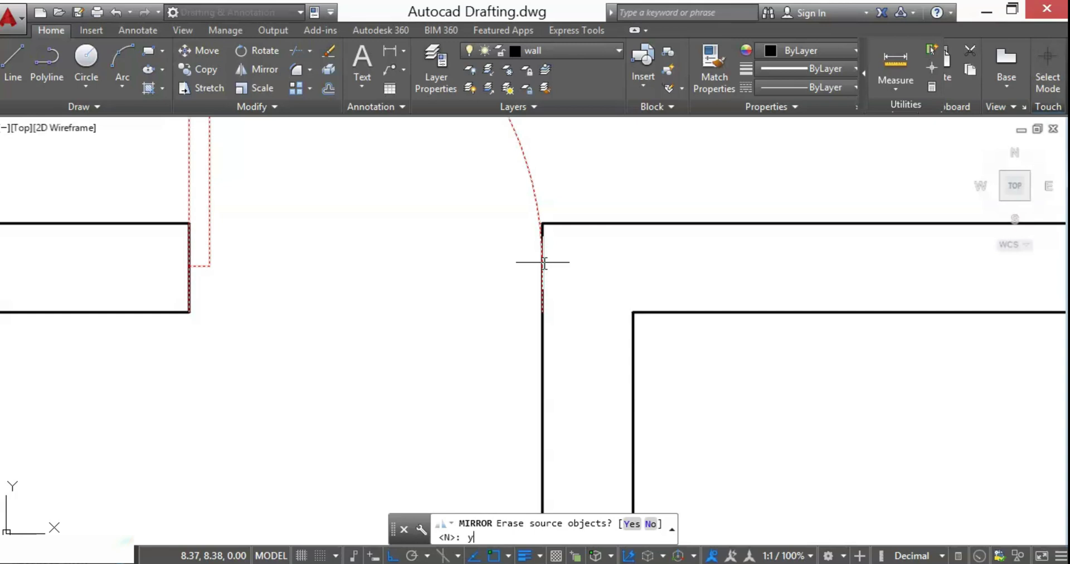
{"action": "key", "text": "Return"}
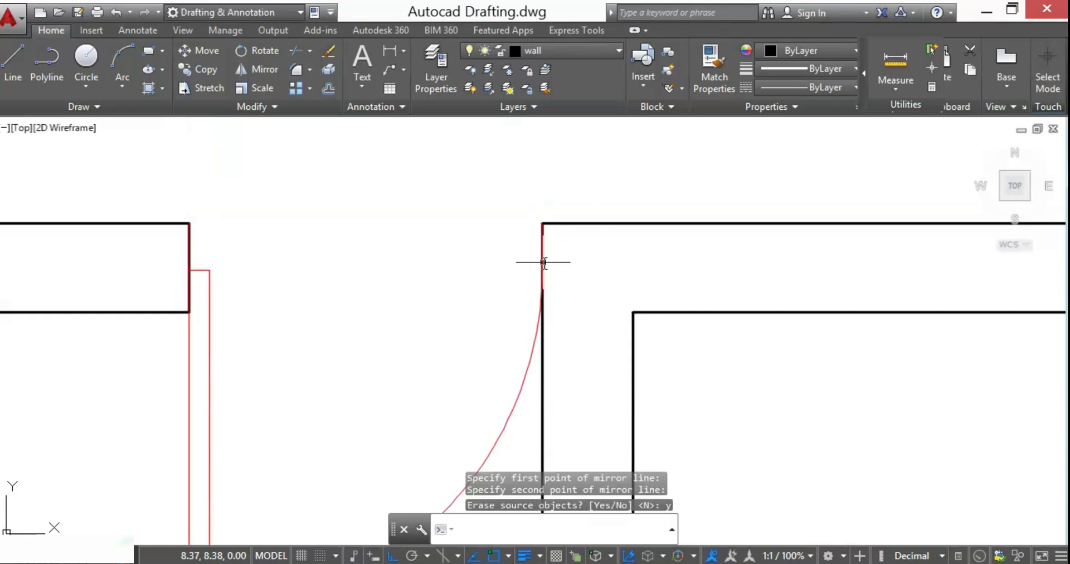
{"action": "key", "text": "Escape"}
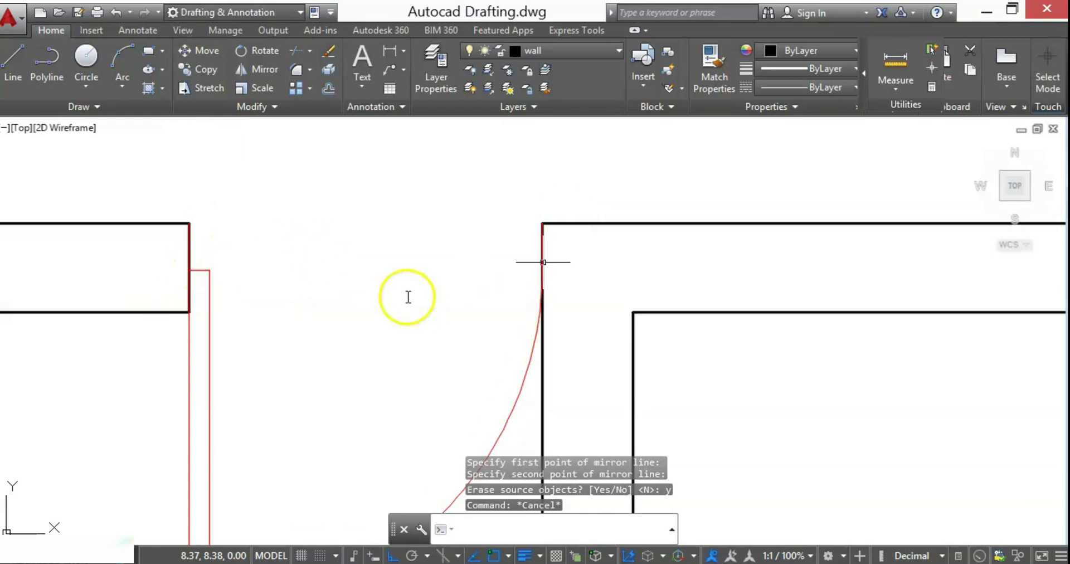
{"action": "key", "text": "Escape"}
{"action": "key", "text": "Escape"}
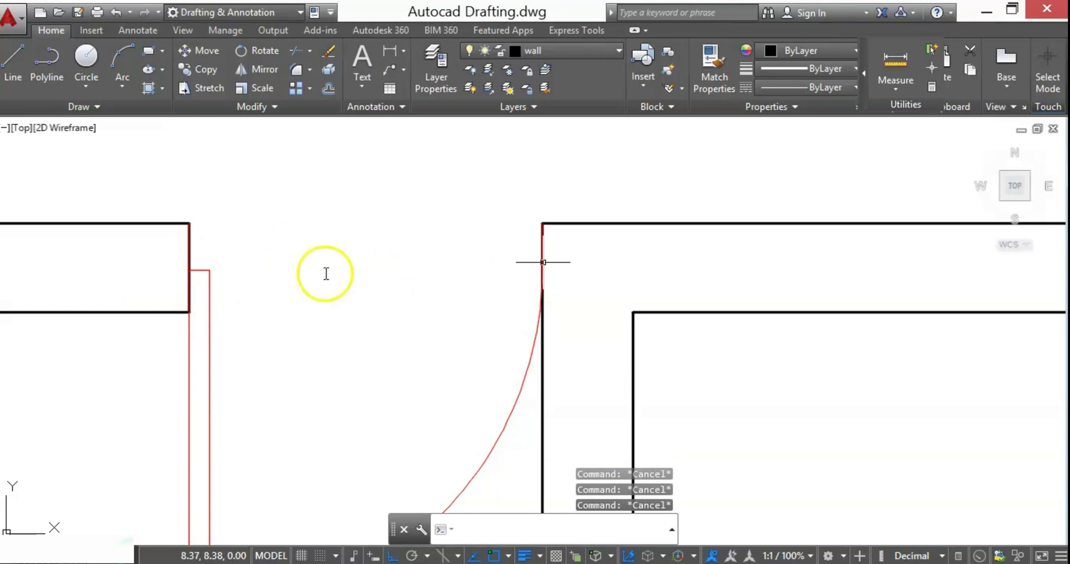
- Mirror the lower-left room's door about a vertical line through the doorway to put its hinge on the right, erasing the source
{"action": "scroll", "coordinate": [334, 270], "scroll_direction": "down", "scroll_amount": 2}
{"action": "left_click", "coordinate": [337, 435]}
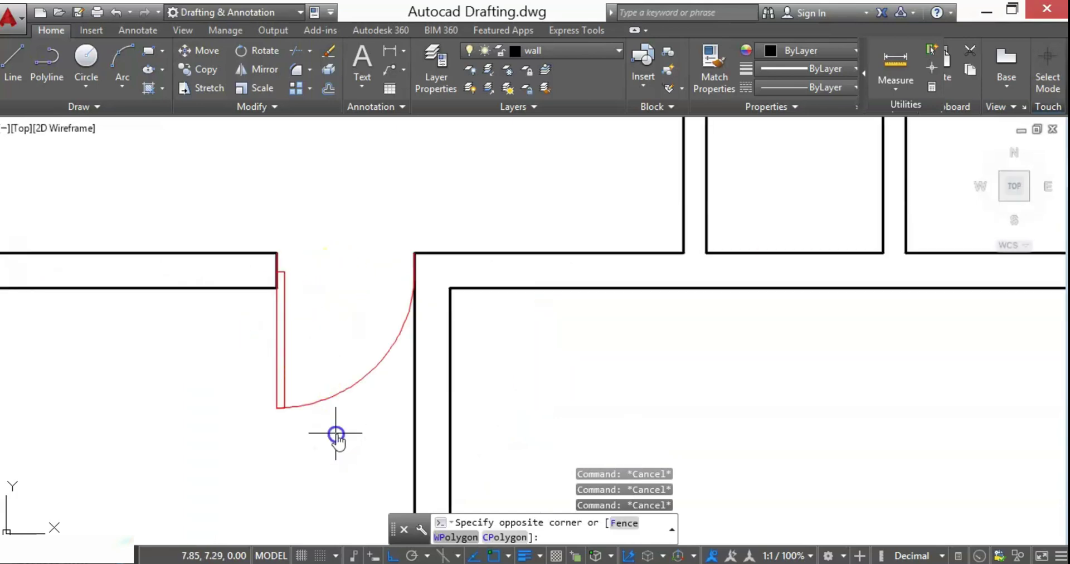
{"action": "left_click", "coordinate": [301, 331]}
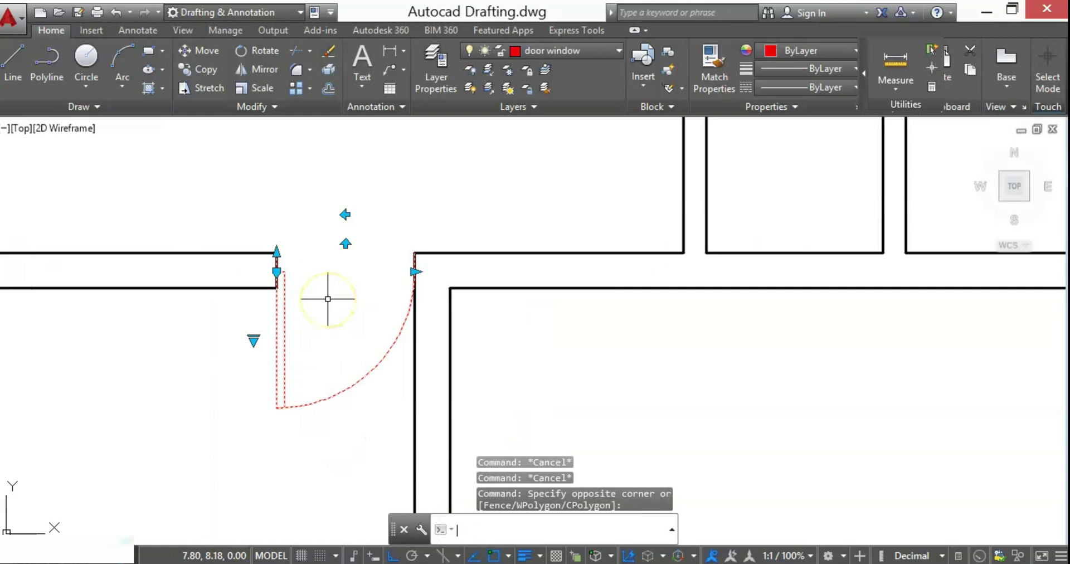
{"action": "key", "text": "Return"}
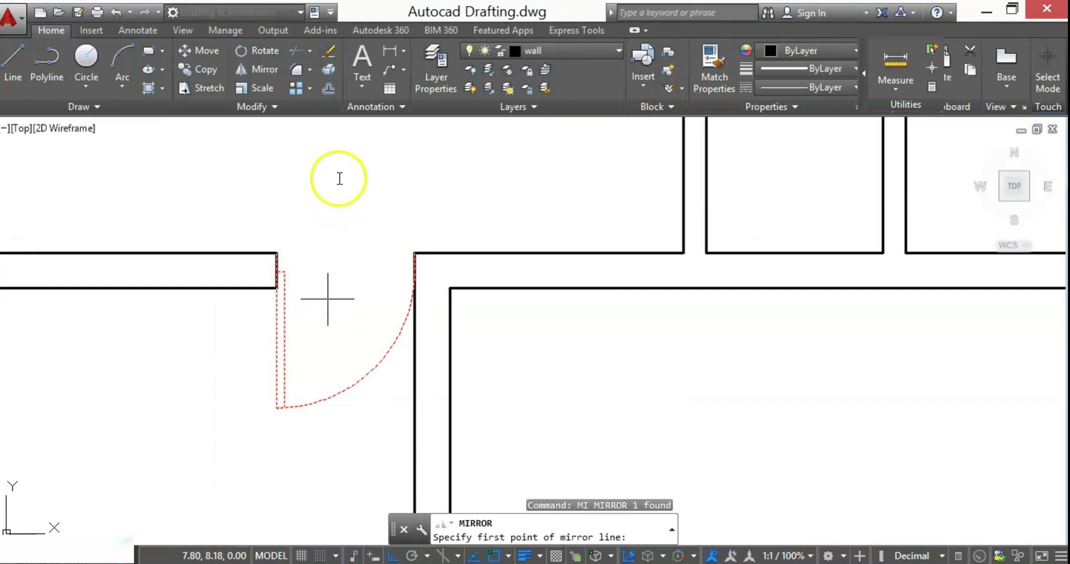
{"action": "left_click", "coordinate": [341, 179]}
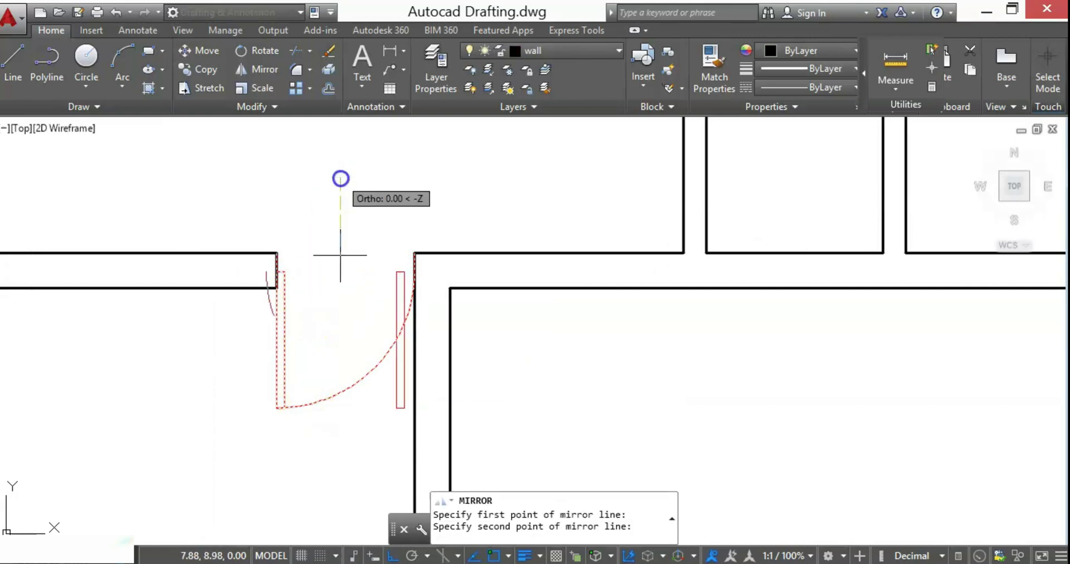
{"action": "left_click", "coordinate": [337, 460]}
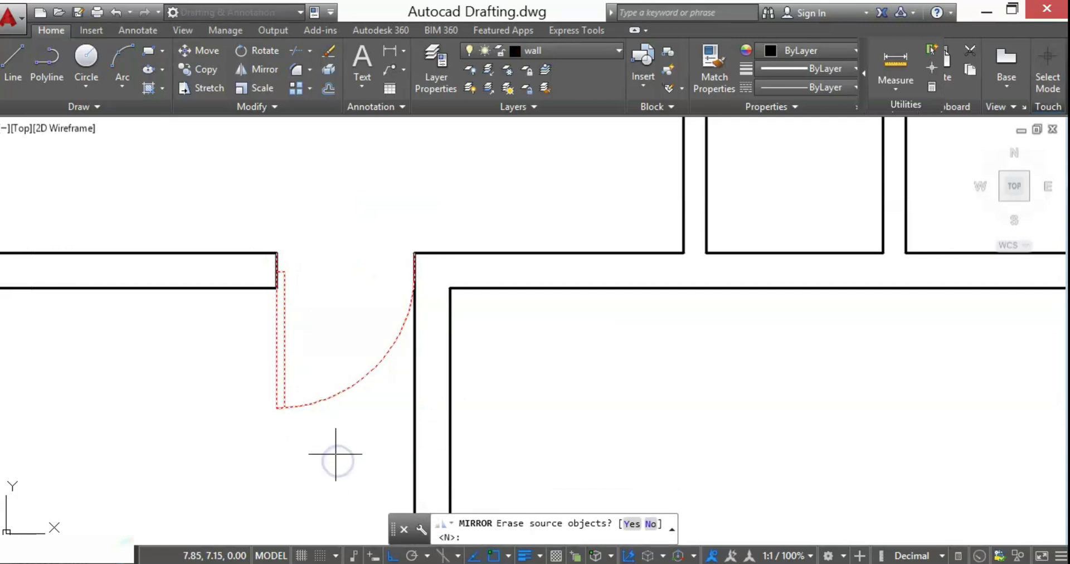
{"action": "type", "text": "y"}
{"action": "key", "text": "Return"}
- Move the mirrored door by its upper hinge corner onto the wall corner at the right side of the doorway
{"action": "left_click", "coordinate": [287, 437]}
{"action": "left_click", "coordinate": [352, 258]}
{"action": "scroll", "coordinate": [410, 238], "scroll_direction": "up", "scroll_amount": 2}
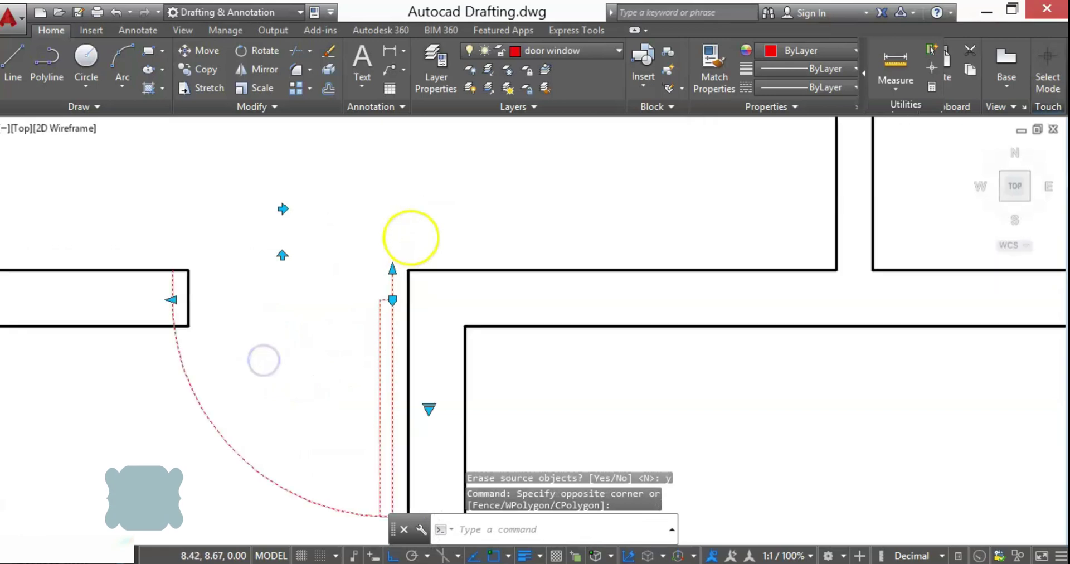
{"action": "scroll", "coordinate": [411, 238], "scroll_direction": "up", "scroll_amount": 1}
{"action": "type", "text": "m"}
{"action": "key", "text": "Return"}
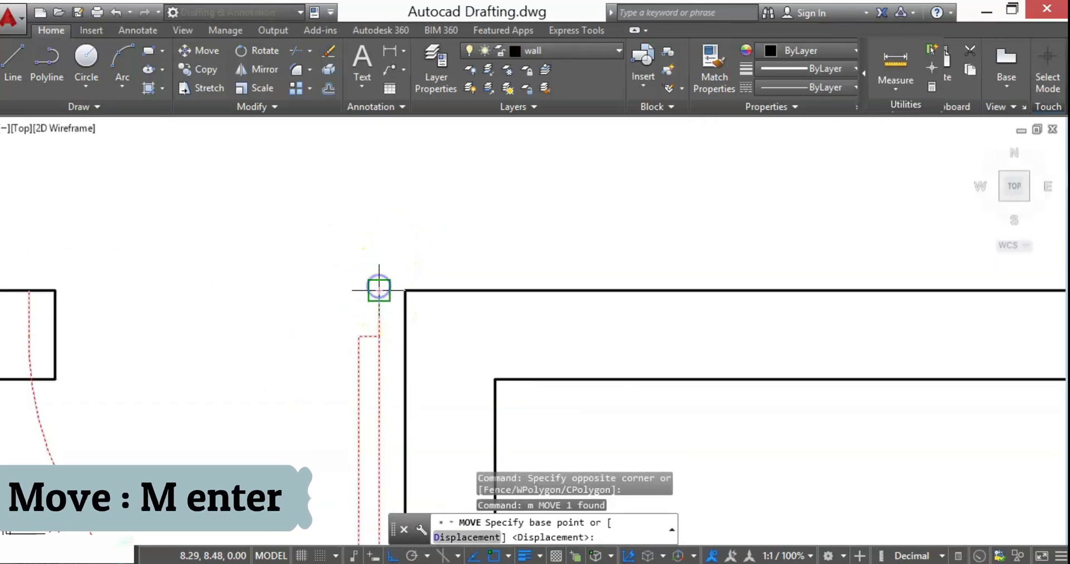
{"action": "left_click", "coordinate": [379, 289]}
{"action": "key", "text": "Escape"}
{"action": "scroll", "coordinate": [312, 265], "scroll_direction": "down", "scroll_amount": 4}
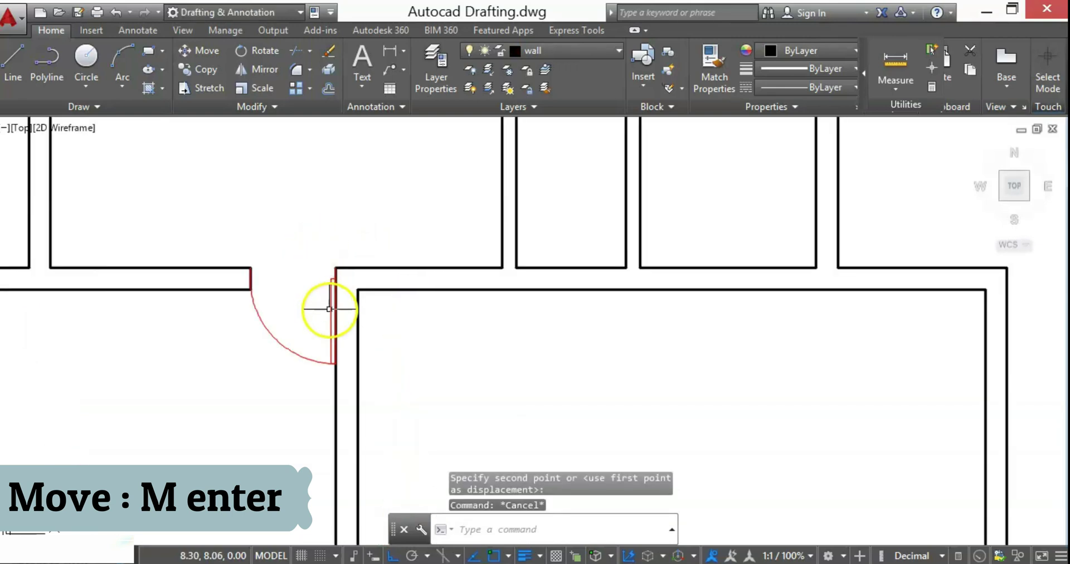
{"action": "key", "text": "Escape"}
{"action": "key", "text": "Escape"}
- Stretch both kitchen–master bedroom wall lines down to the lower wall's outer line, and the left one up to the top wall's outer line
{"action": "scroll", "coordinate": [292, 375], "scroll_direction": "down", "scroll_amount": 5}
{"action": "scroll", "coordinate": [310, 303], "scroll_direction": "up", "scroll_amount": 3}
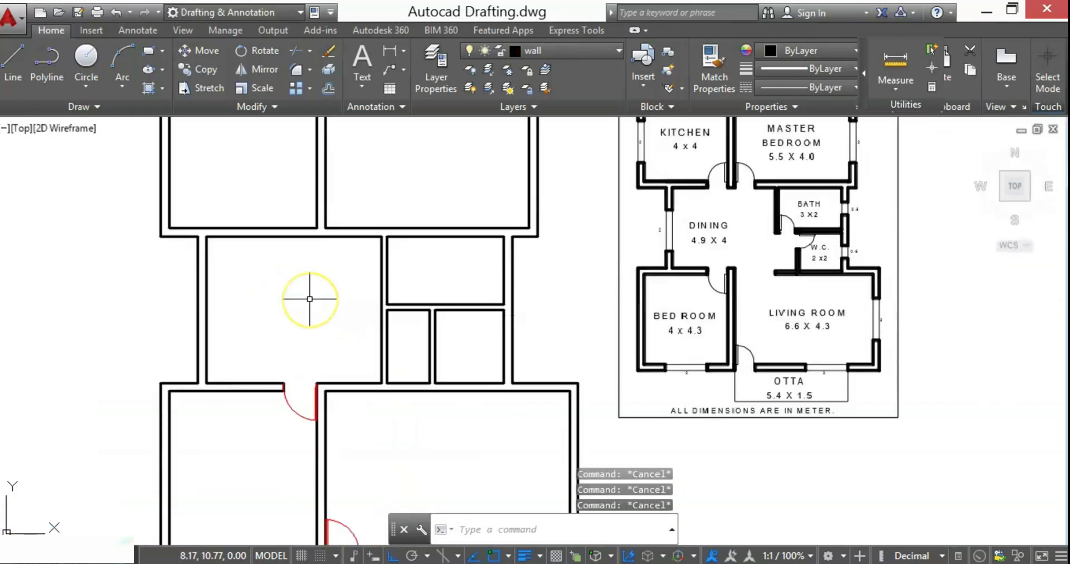
{"action": "scroll", "coordinate": [309, 300], "scroll_direction": "down", "scroll_amount": 2}
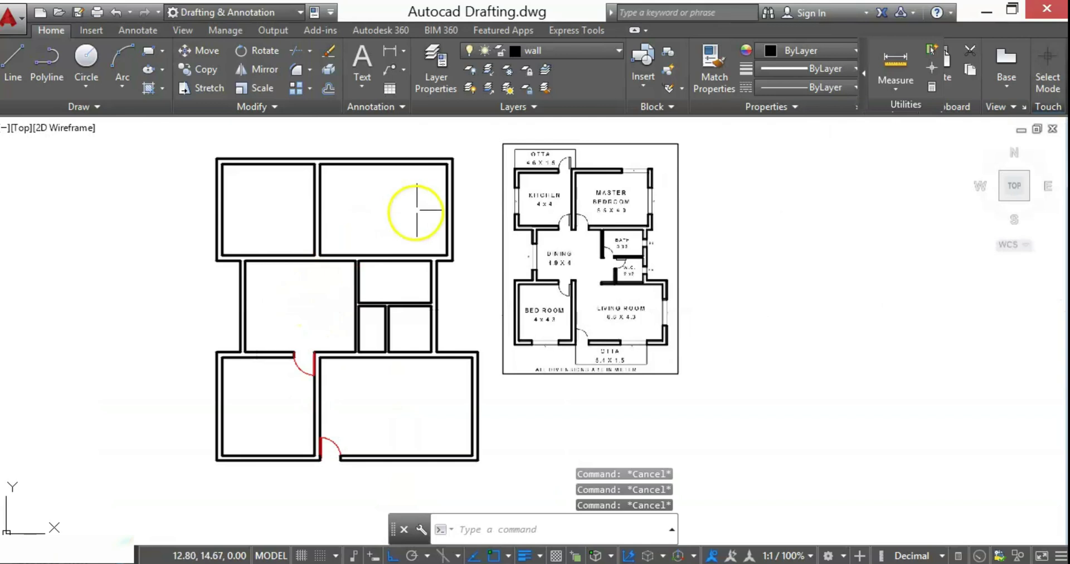
{"action": "scroll", "coordinate": [303, 198], "scroll_direction": "up", "scroll_amount": 2}
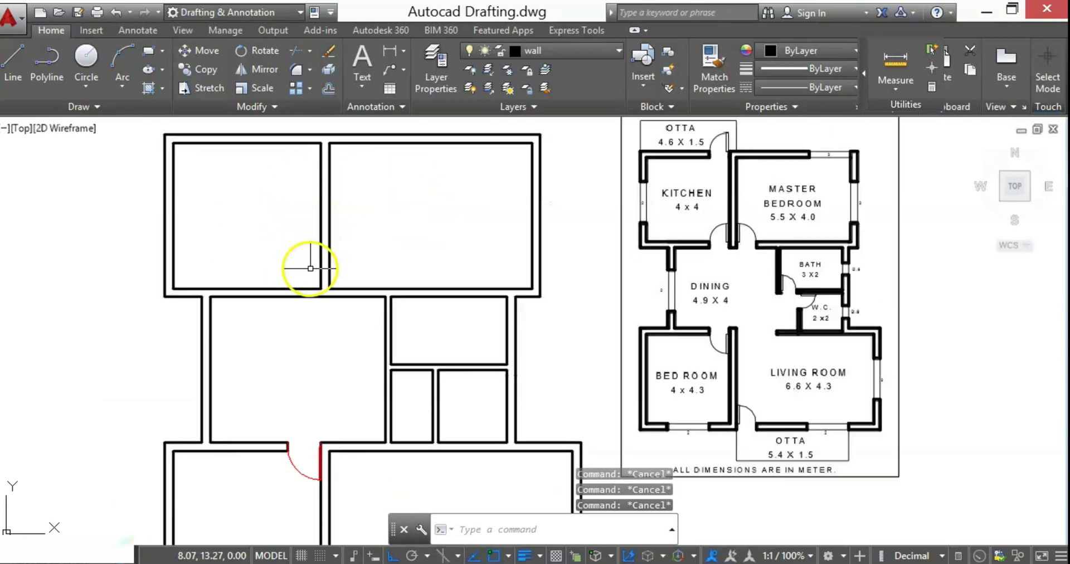
{"action": "scroll", "coordinate": [304, 294], "scroll_direction": "up", "scroll_amount": 5}
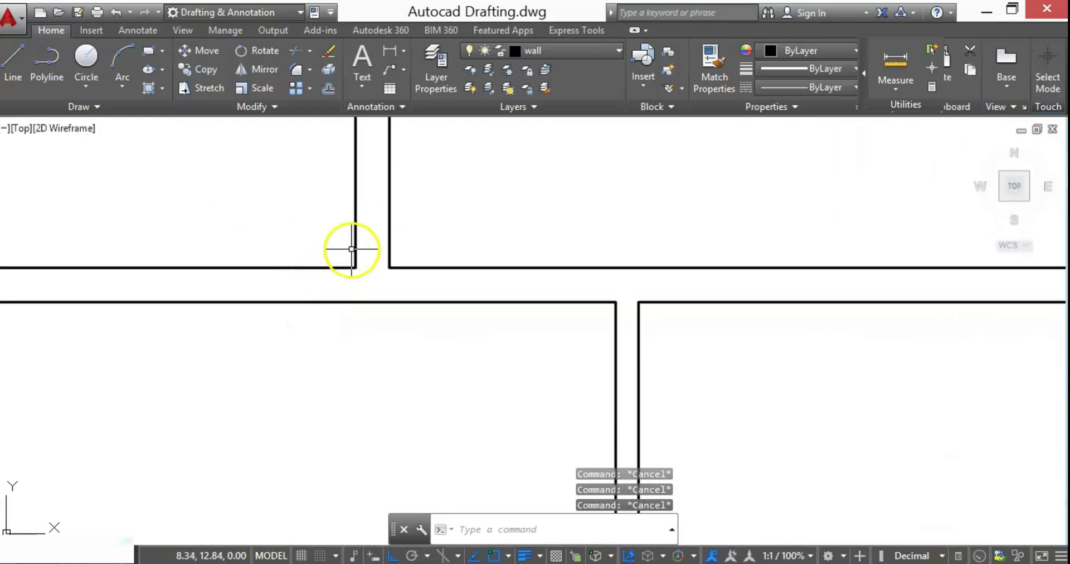
{"action": "left_click", "coordinate": [356, 268]}
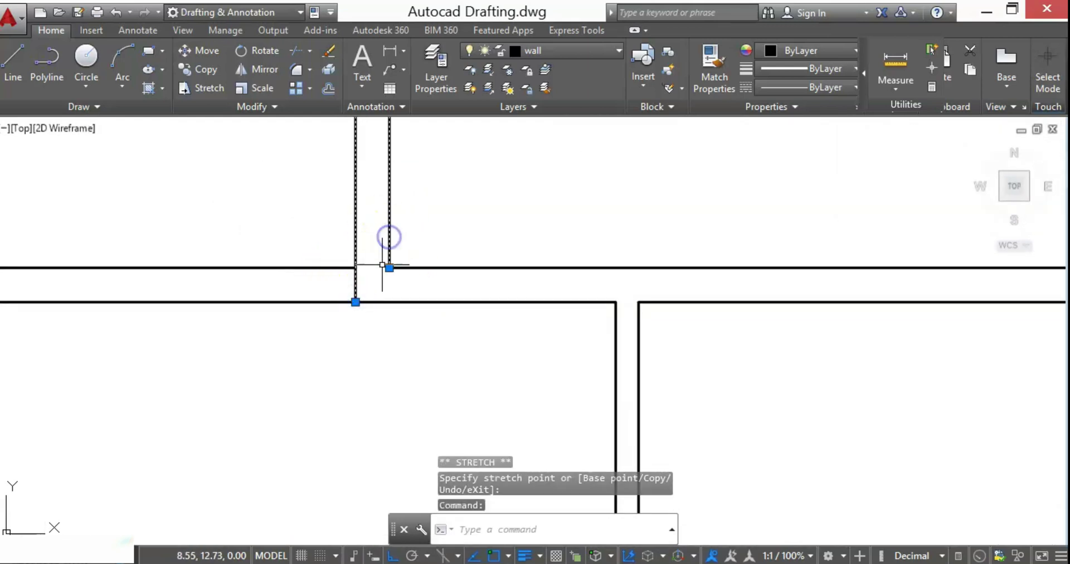
{"action": "scroll", "coordinate": [353, 356], "scroll_direction": "down", "scroll_amount": 5}
{"action": "scroll", "coordinate": [354, 313], "scroll_direction": "up", "scroll_amount": 2}
{"action": "scroll", "coordinate": [362, 148], "scroll_direction": "up", "scroll_amount": 3}
{"action": "left_click", "coordinate": [353, 148]}
{"action": "scroll", "coordinate": [292, 313], "scroll_direction": "down", "scroll_amount": 3}
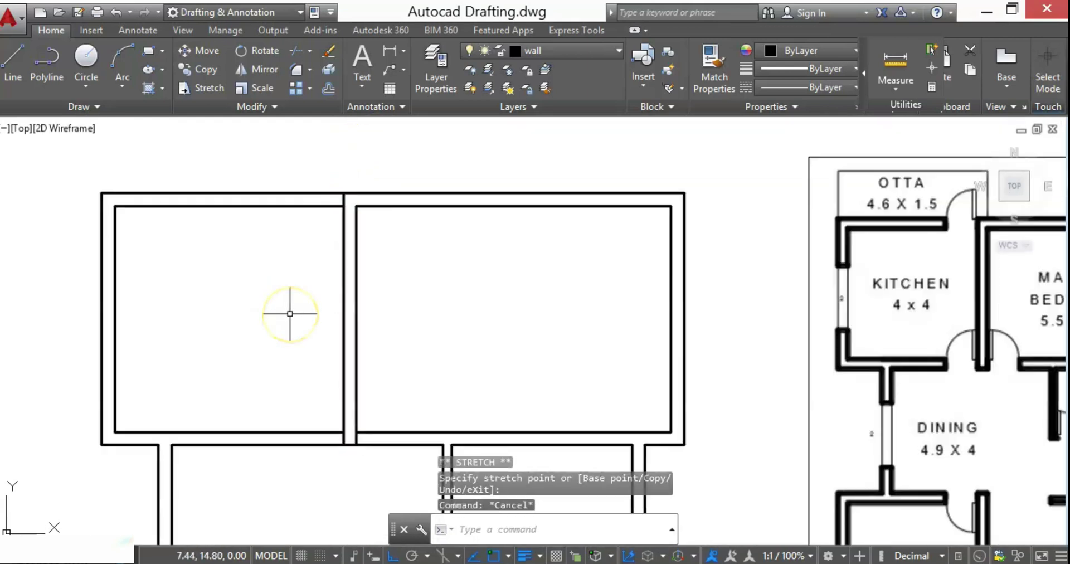
- Offset the kitchen–master bedroom wall's left line 0.9 into the kitchen and its right line 0.9 into the master bedroom
{"action": "type", "text": "o"}
{"action": "key", "text": "Return"}
{"action": "left_click", "coordinate": [345, 324]}
{"action": "type", "text": "0.9"}
{"action": "key", "text": "Return"}
{"action": "left_click", "coordinate": [337, 309]}
{"action": "left_click", "coordinate": [343, 316]}
{"action": "left_click", "coordinate": [255, 298]}
{"action": "left_click", "coordinate": [356, 303]}
{"action": "left_click", "coordinate": [446, 310]}
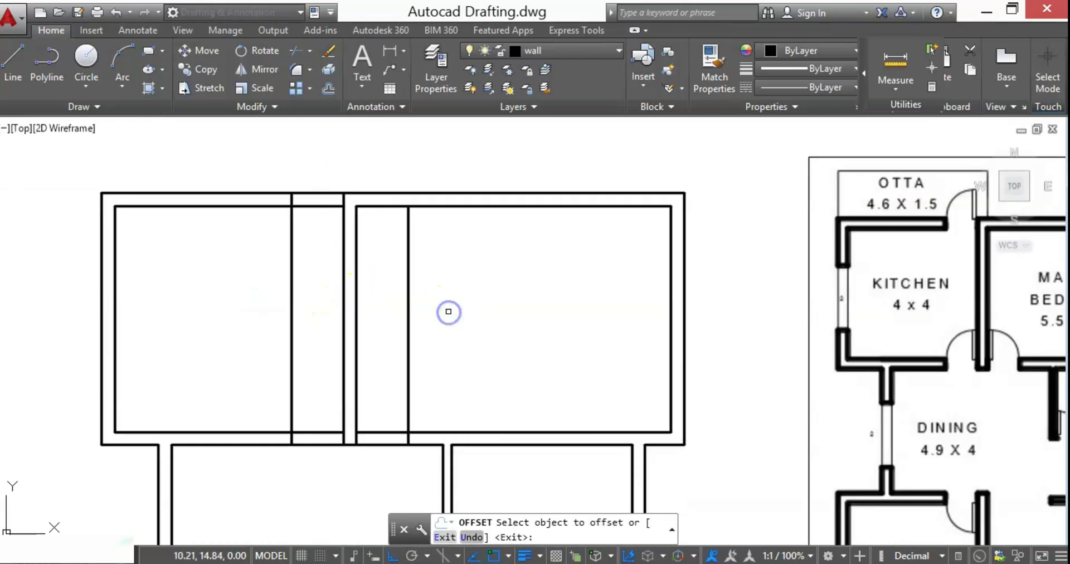
{"action": "key", "text": "Escape"}
- Trim the horizontal wall lines beside the partition to open the kitchen's upper and lower doorways and the master bedroom's lower doorway
{"action": "key", "text": "F3"}
{"action": "type", "text": "tr"}
{"action": "key", "text": "Return"}
{"action": "left_click", "coordinate": [310, 407]}
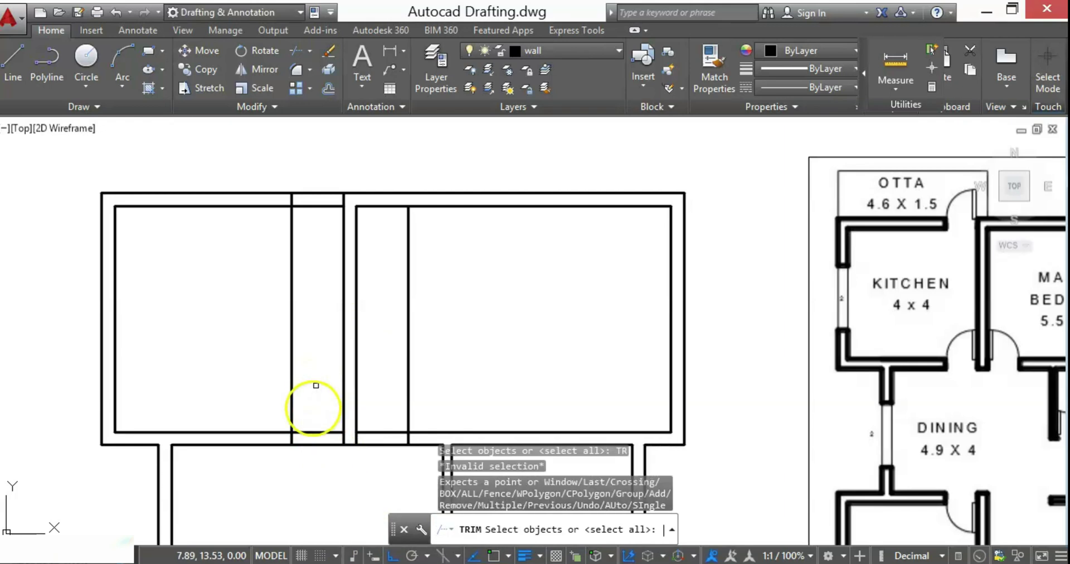
{"action": "left_click", "coordinate": [316, 471]}
{"action": "right_click", "coordinate": [326, 416]}
{"action": "left_click", "coordinate": [313, 408]}
{"action": "left_click", "coordinate": [300, 467]}
{"action": "left_click", "coordinate": [325, 177]}
{"action": "left_click", "coordinate": [317, 227]}
{"action": "left_click", "coordinate": [380, 399]}
{"action": "left_click", "coordinate": [374, 455]}
{"action": "key", "text": "Escape"}
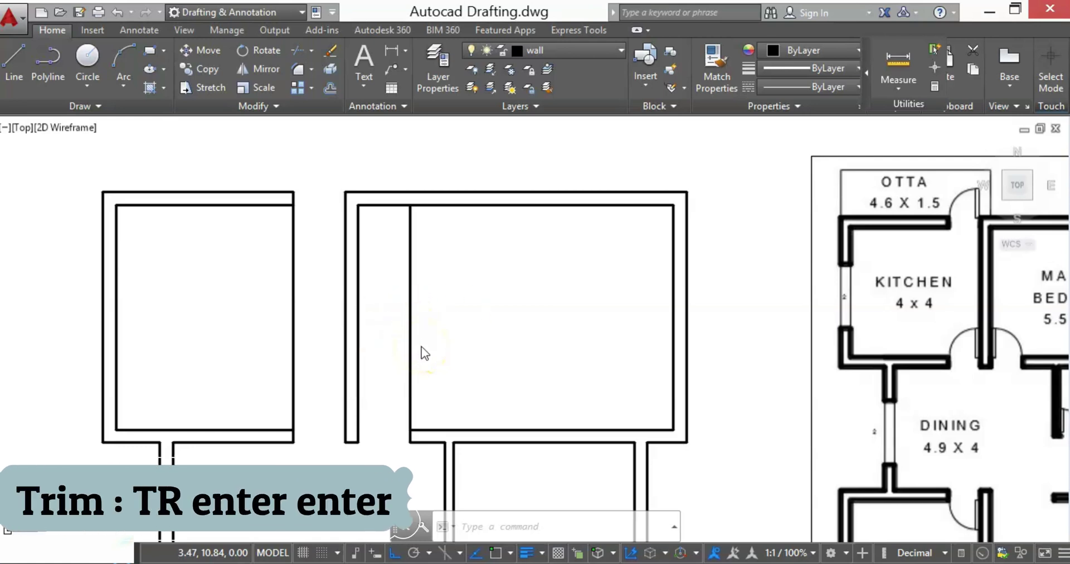
- Trim away the offset lines inside the kitchen and master bedroom, leaving only the pieces that close the wall ends
{"action": "type", "text": "tr"}
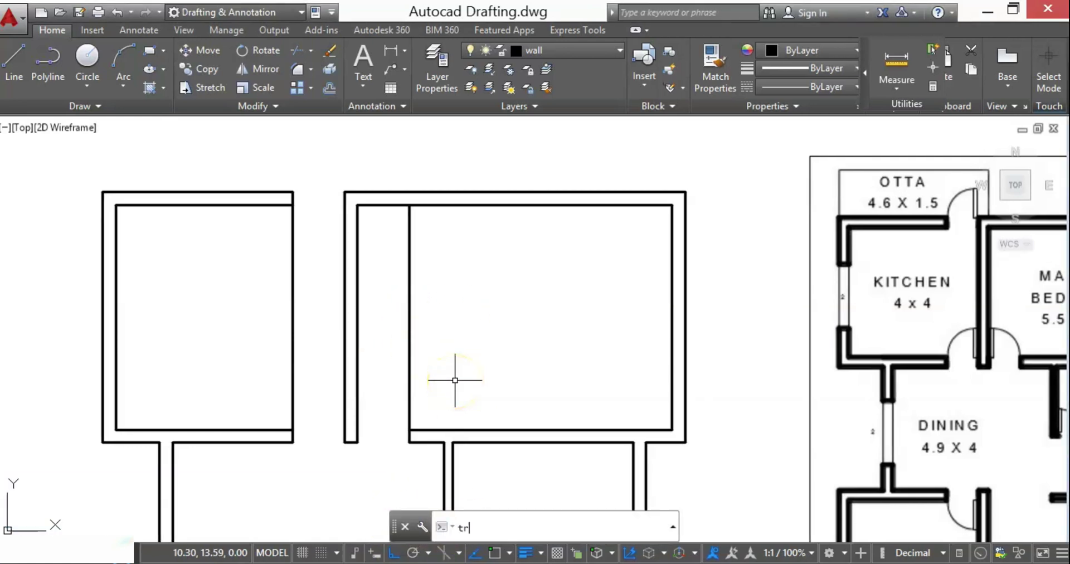
{"action": "key", "text": "Return"}
{"action": "key", "text": "Return"}
{"action": "left_click", "coordinate": [410, 386]}
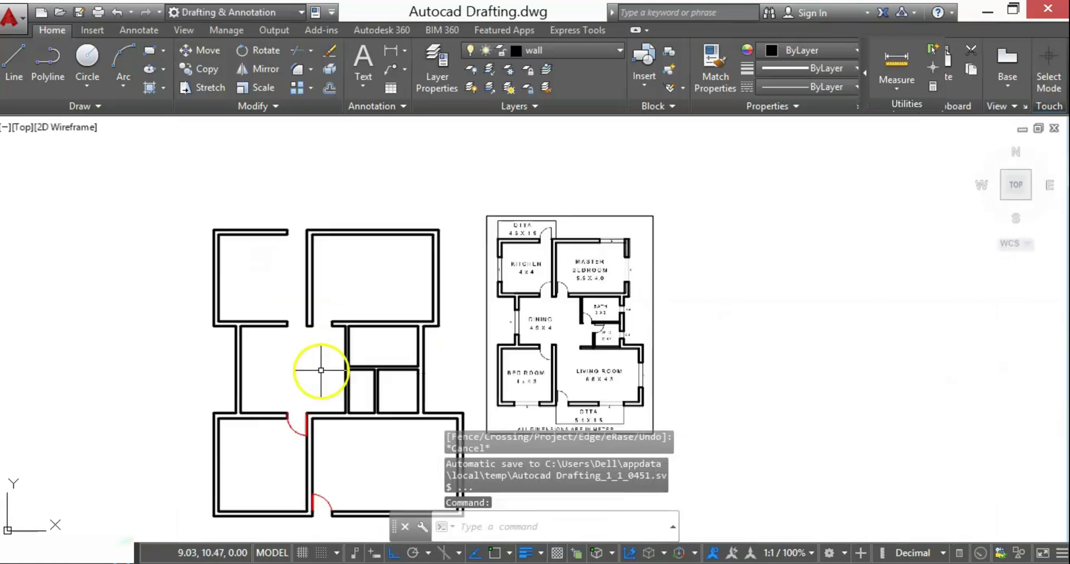
- Copy the bedroom door block straight up to the kitchen's lower doorway
{"action": "scroll", "coordinate": [317, 370], "scroll_direction": "up", "scroll_amount": 5}
{"action": "left_click_drag", "start_coordinate": [327, 270], "coordinate": [290, 334]}
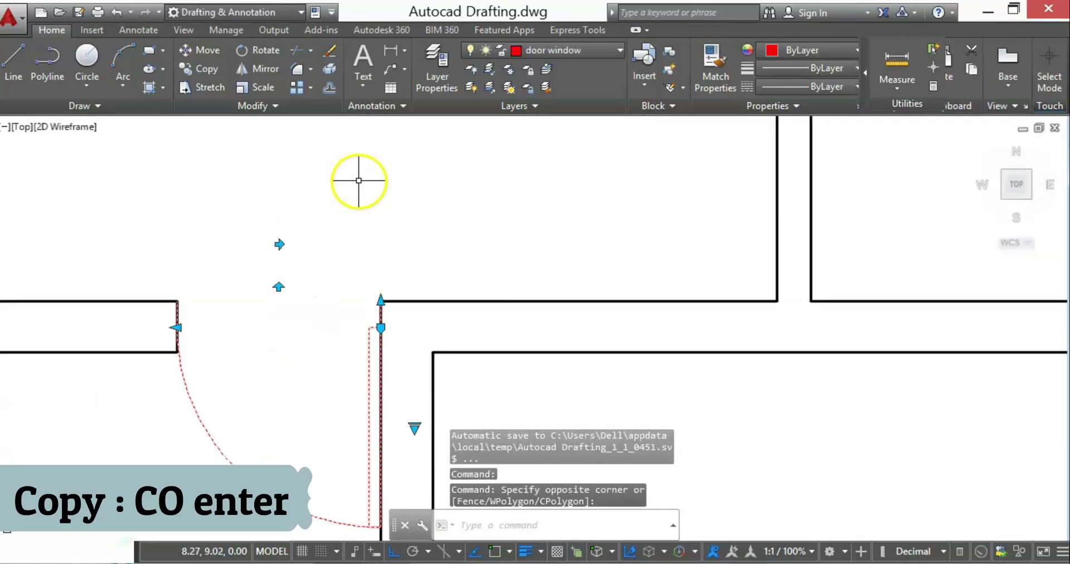
{"action": "type", "text": "co"}
{"action": "key", "text": "Return"}
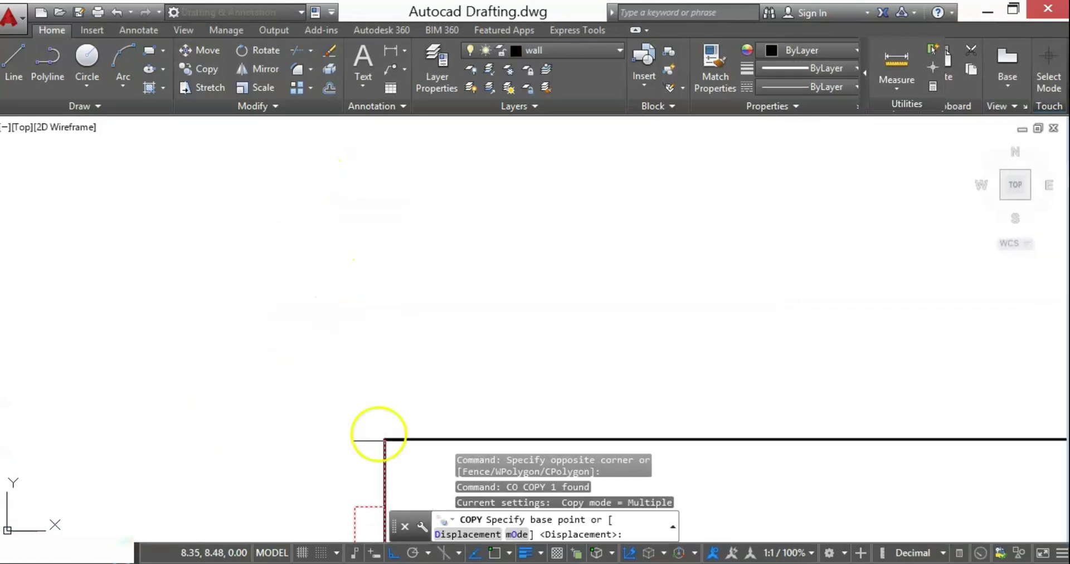
{"action": "left_click", "coordinate": [384, 440]}
{"action": "scroll", "coordinate": [352, 450], "scroll_direction": "down", "scroll_amount": 3}
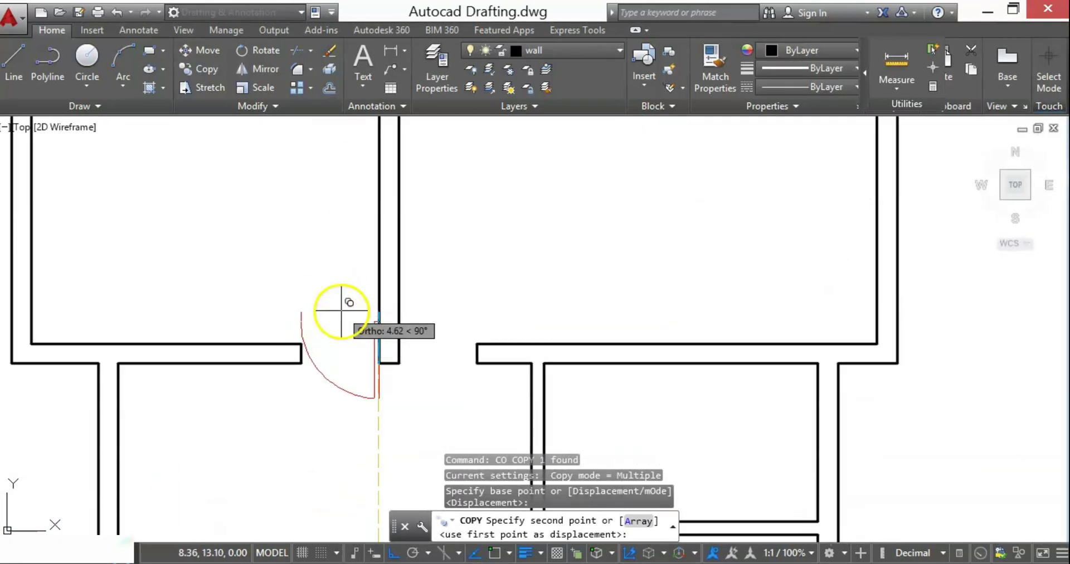
{"action": "left_click", "coordinate": [376, 430]}
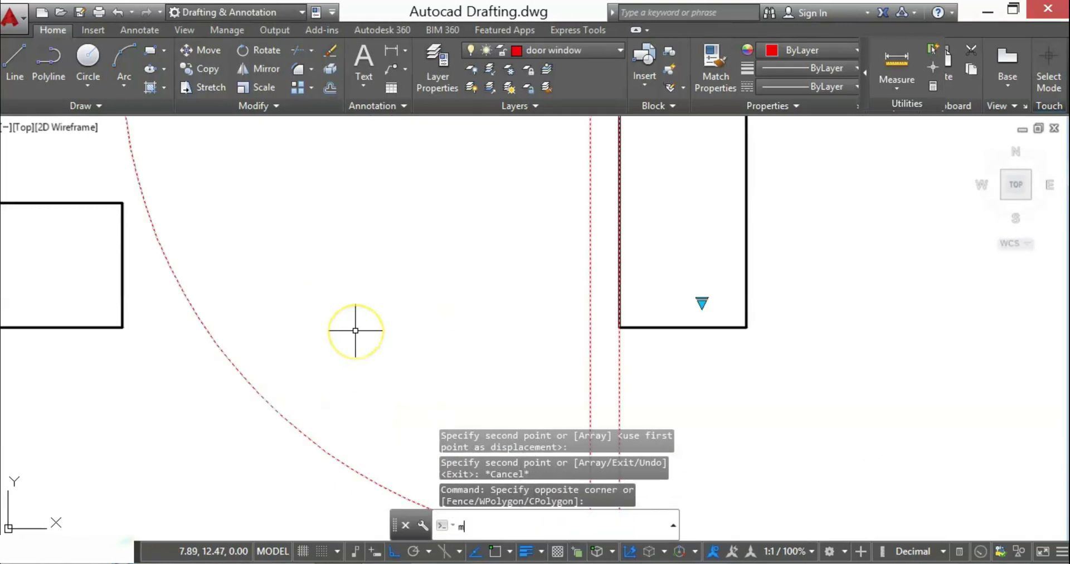
- Mirror the copied kitchen door about a horizontal line so it swings into the kitchen, erasing the source
{"action": "type", "text": "mi"}
{"action": "key", "text": "Return"}
{"action": "left_click", "coordinate": [353, 329]}
{"action": "scroll", "coordinate": [187, 278], "scroll_direction": "down", "scroll_amount": 3}
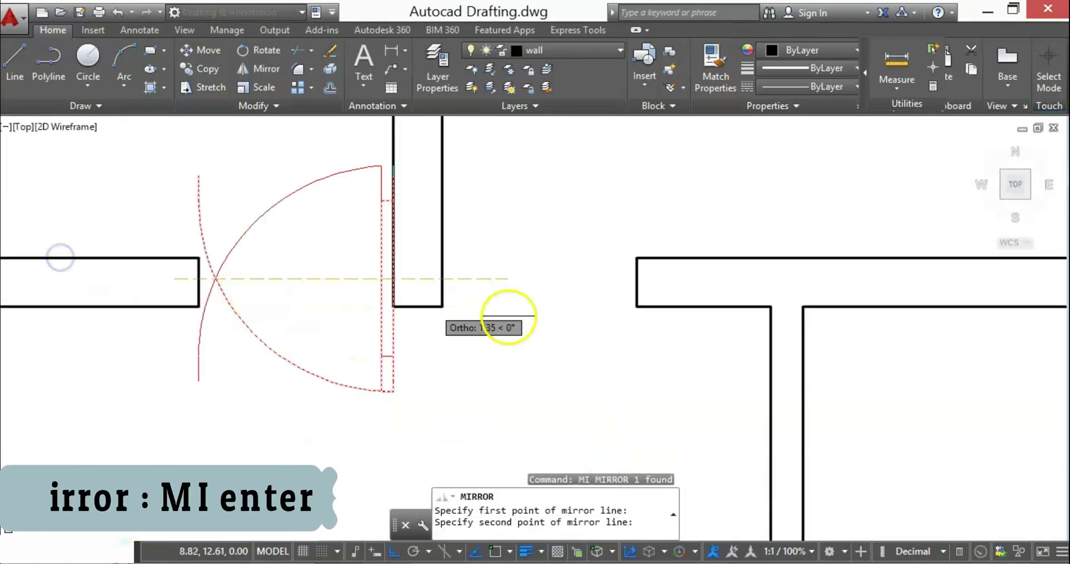
{"action": "left_click", "coordinate": [519, 315]}
{"action": "type", "text": "y"}
{"action": "key", "text": "Return"}
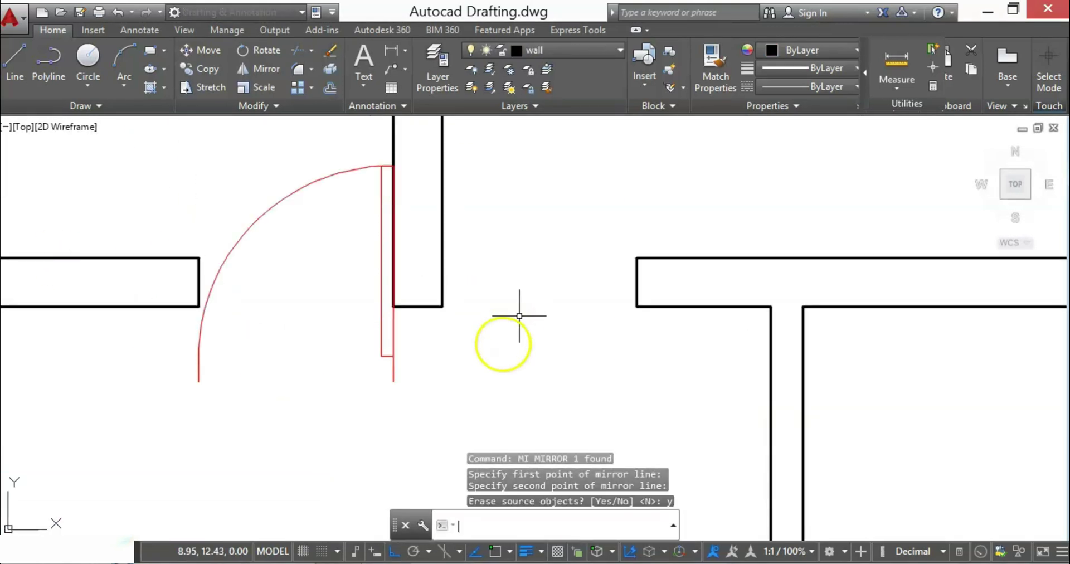
- Turn on object snap and move the kitchen door by its lower hinge-side corner to the partition's lower-left corner
{"action": "left_click", "coordinate": [456, 406]}
{"action": "left_click", "coordinate": [383, 369]}
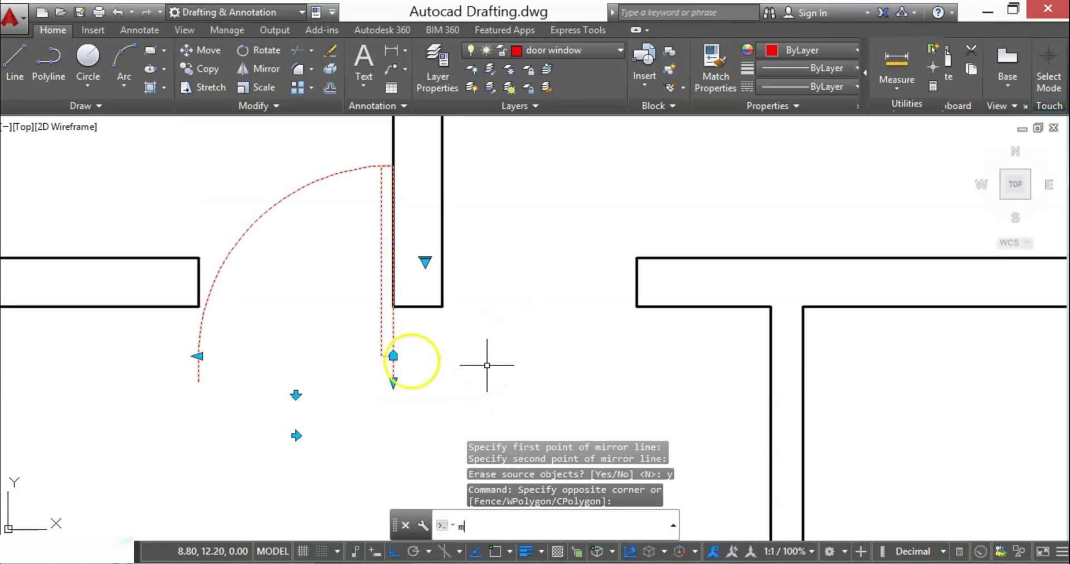
{"action": "type", "text": "m"}
{"action": "key", "text": "Return"}
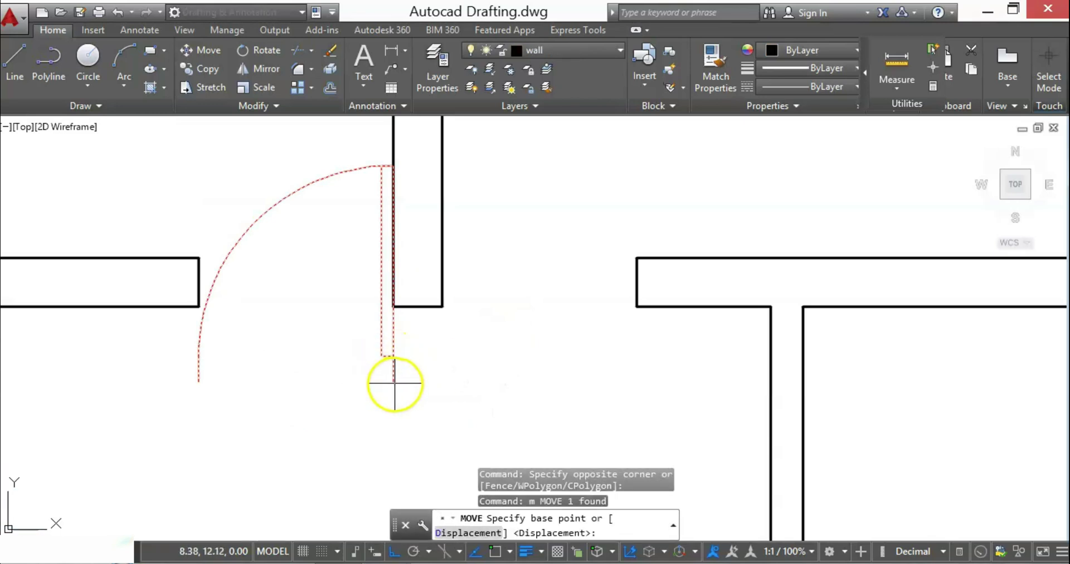
{"action": "left_click", "coordinate": [383, 329]}
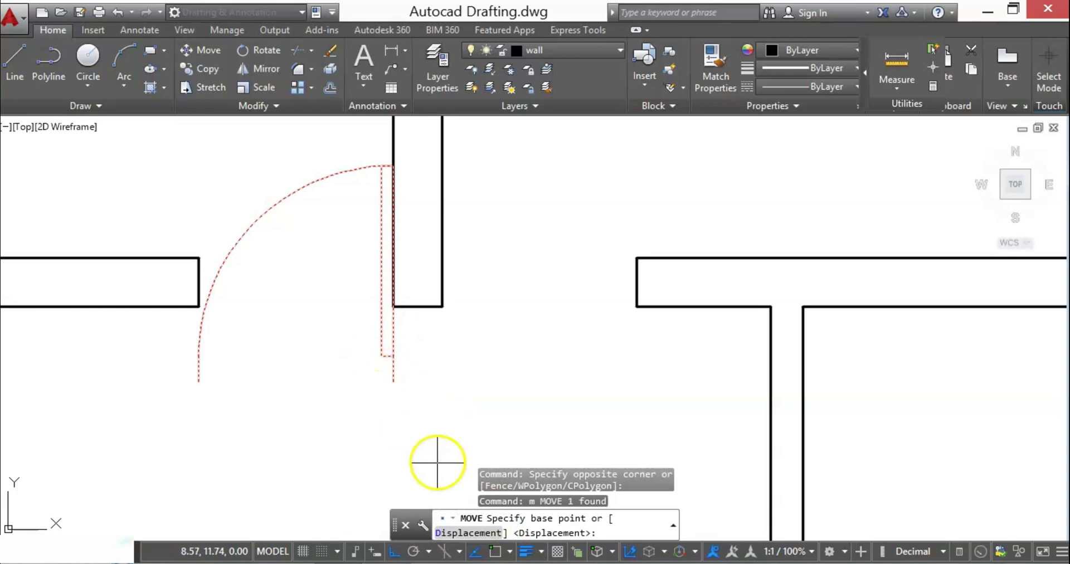
{"action": "left_click", "coordinate": [493, 553]}
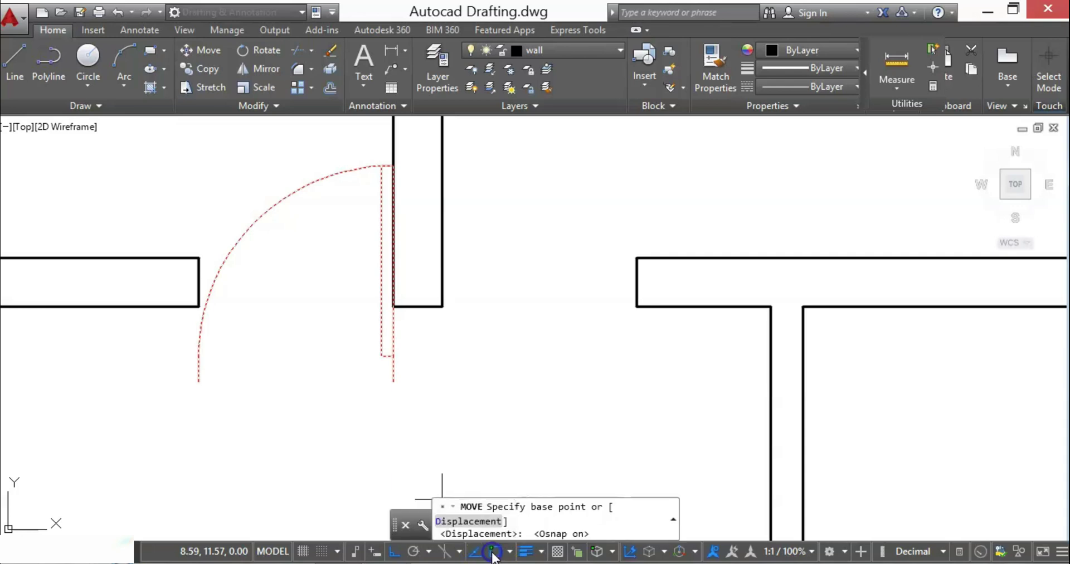
{"action": "left_click", "coordinate": [393, 382]}
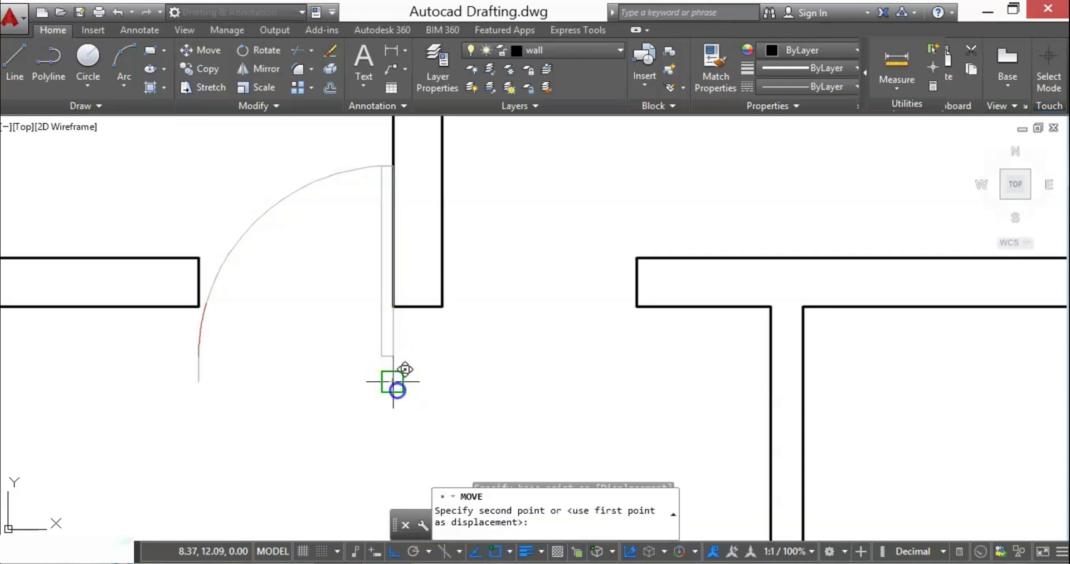
{"action": "left_click", "coordinate": [393, 307]}
{"action": "scroll", "coordinate": [364, 375], "scroll_direction": "down", "scroll_amount": 4}
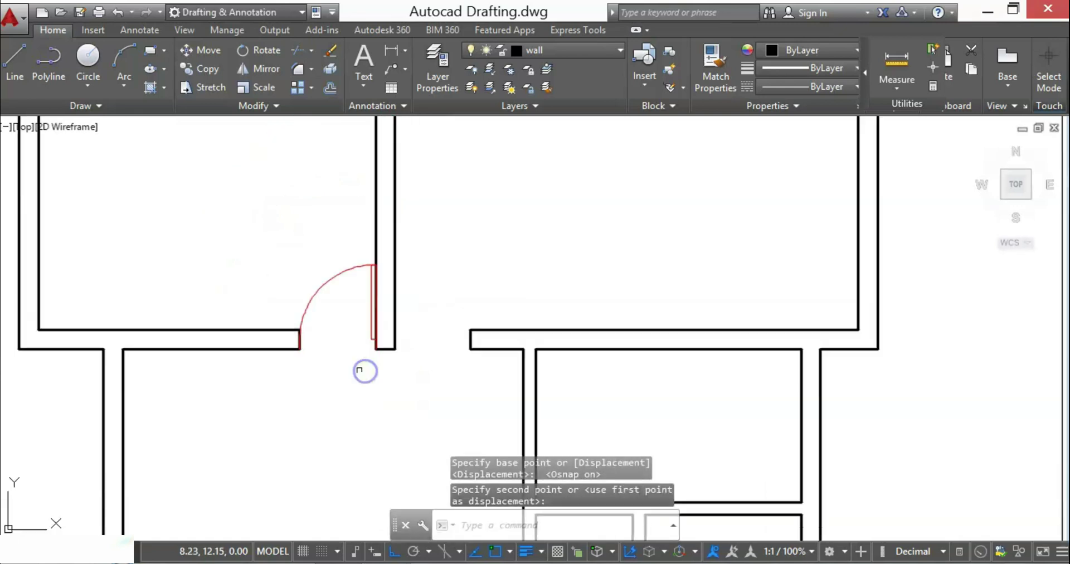
- Mirror the kitchen door about the partition's vertical centerline into the master bedroom's doorway, keeping the source
{"action": "left_click", "coordinate": [346, 316]}
{"action": "left_click", "coordinate": [317, 276]}
{"action": "scroll", "coordinate": [390, 353], "scroll_direction": "up", "scroll_amount": 2}
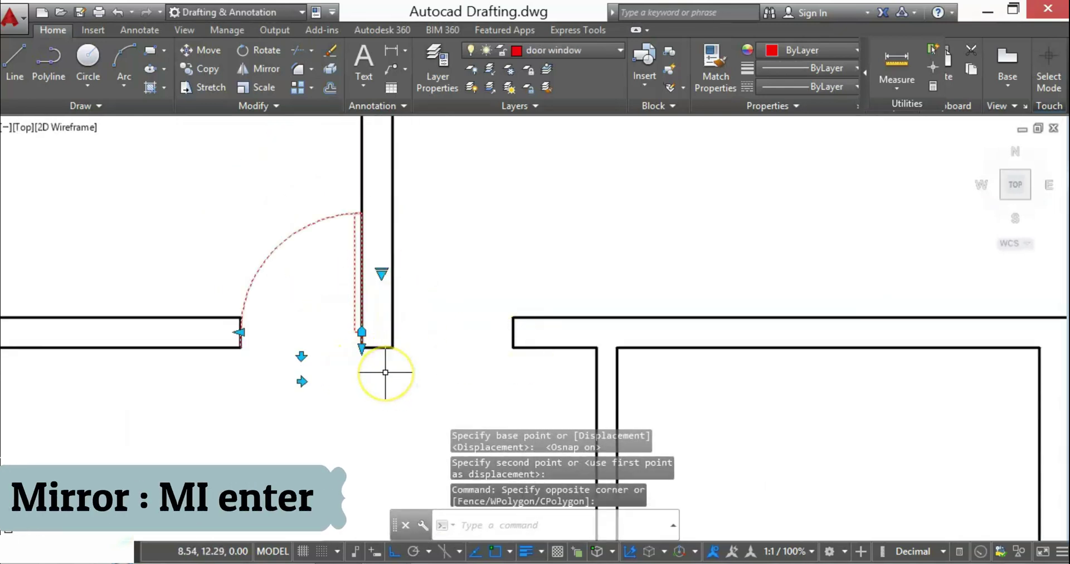
{"action": "type", "text": "MI"}
{"action": "key", "text": "Return"}
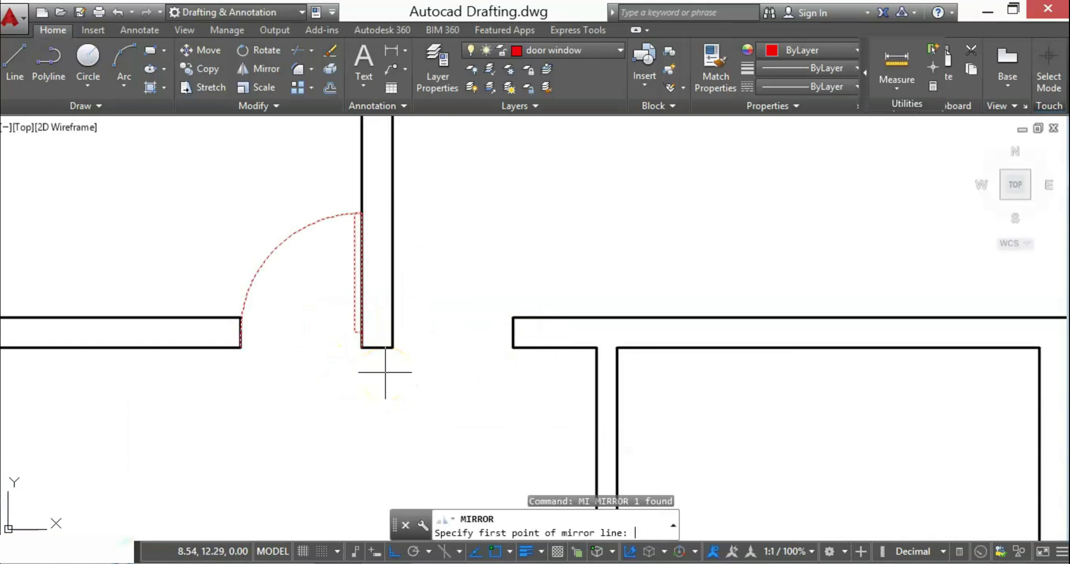
{"action": "left_click", "coordinate": [380, 341]}
{"action": "left_click", "coordinate": [376, 346]}
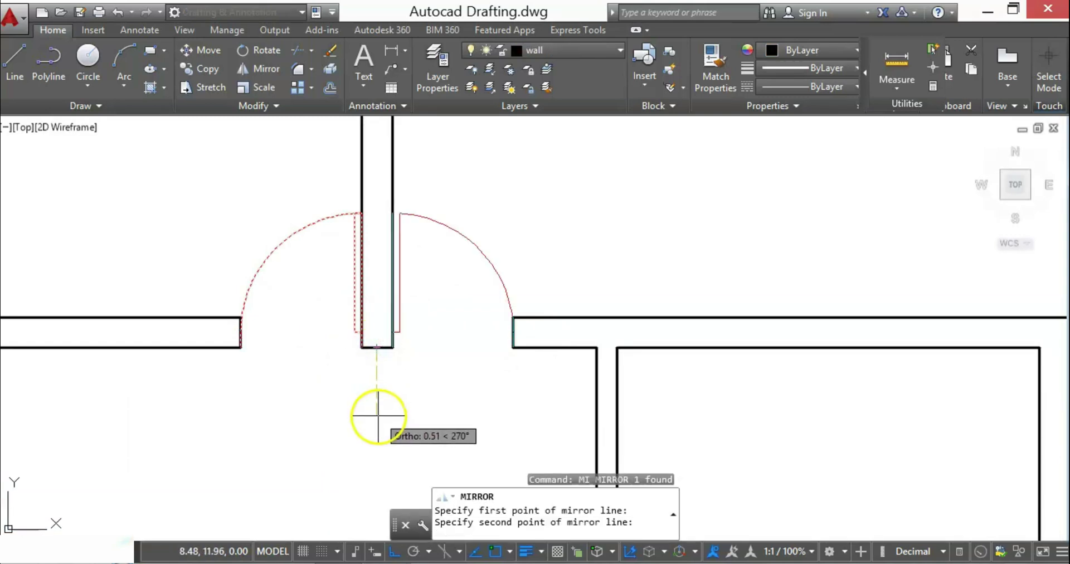
{"action": "left_click", "coordinate": [378, 416]}
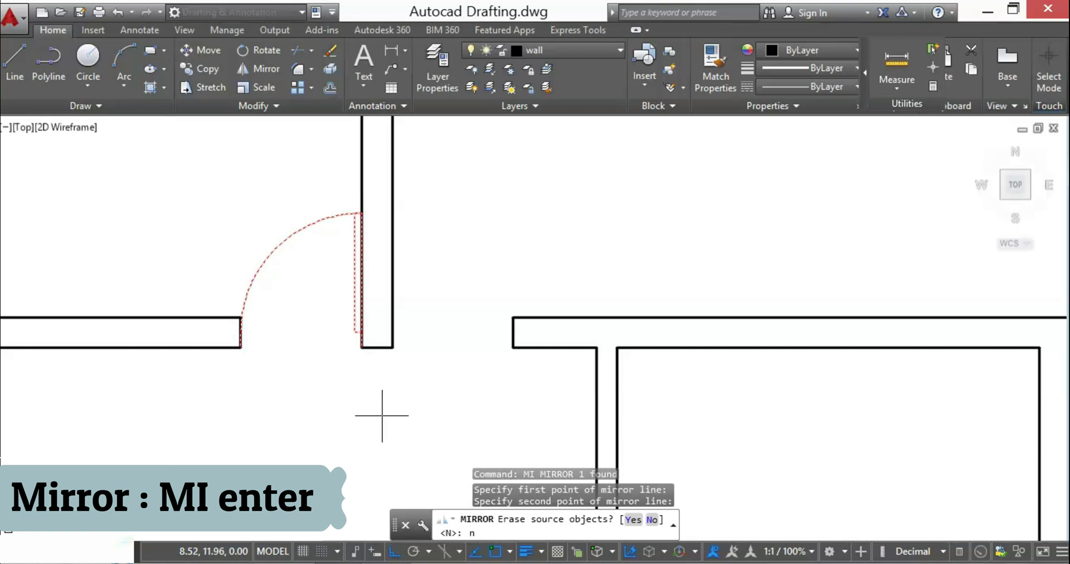
{"action": "key", "text": "Return"}
{"action": "scroll", "coordinate": [383, 384], "scroll_direction": "down", "scroll_amount": 4}
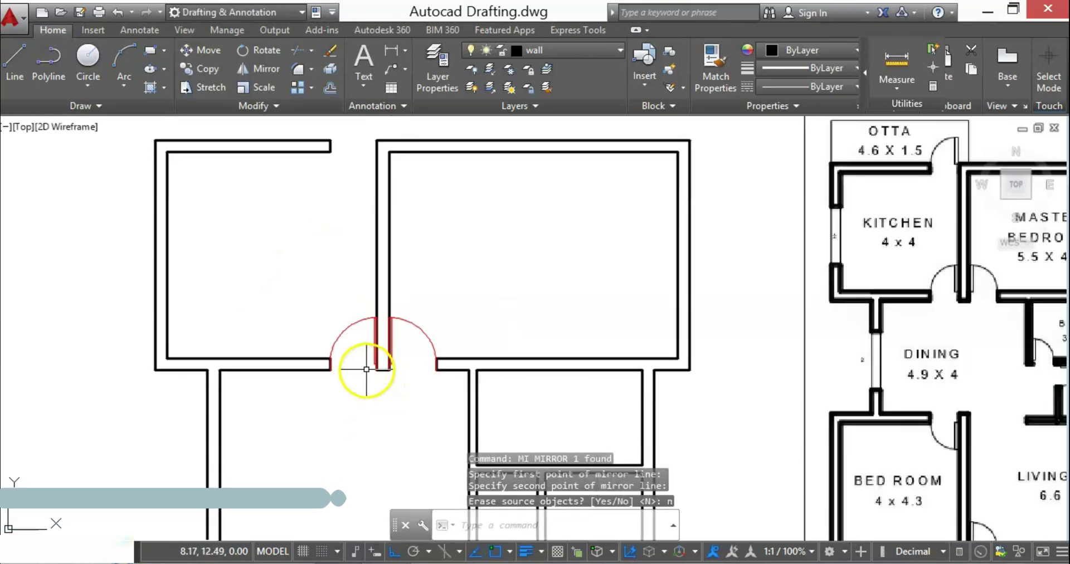
{"action": "scroll", "coordinate": [367, 369], "scroll_direction": "down", "scroll_amount": 3}
{"action": "scroll", "coordinate": [355, 323], "scroll_direction": "up", "scroll_amount": 2}
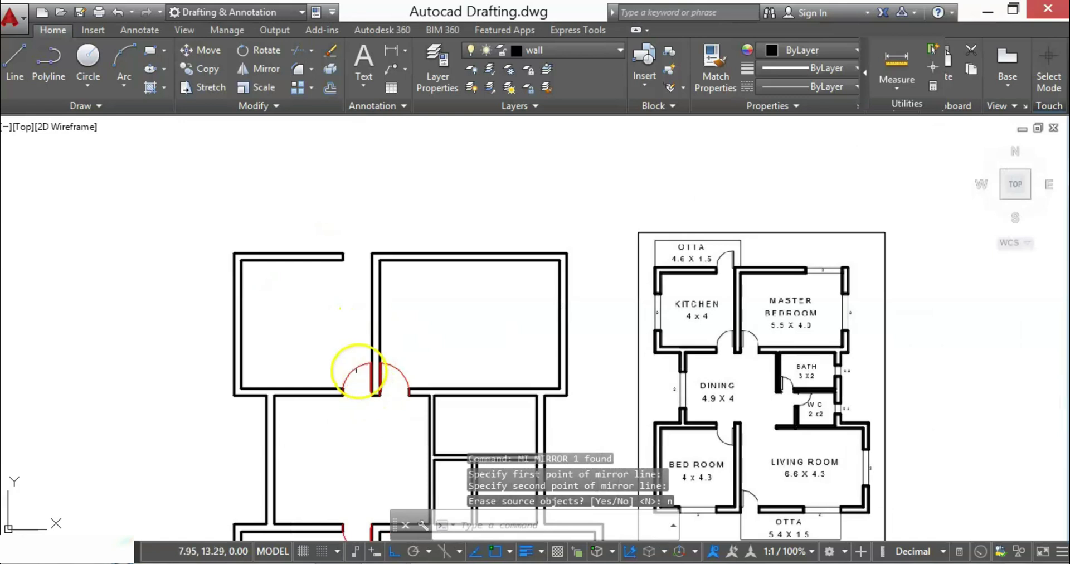
{"action": "left_click", "coordinate": [358, 370]}
{"action": "scroll", "coordinate": [379, 399], "scroll_direction": "up", "scroll_amount": 6}
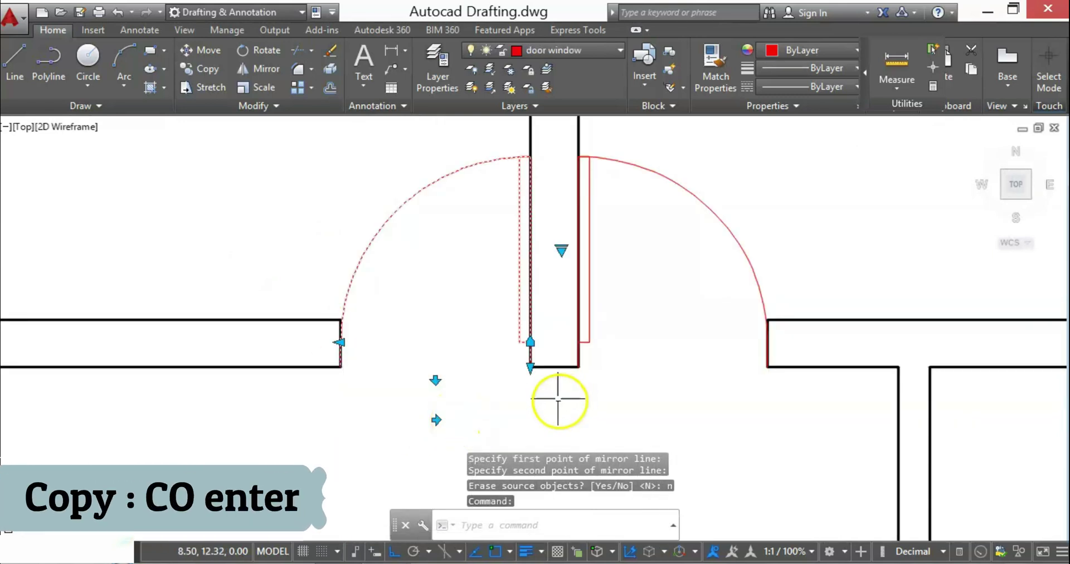
{"action": "type", "text": "c"}
{"action": "key", "text": "Return"}
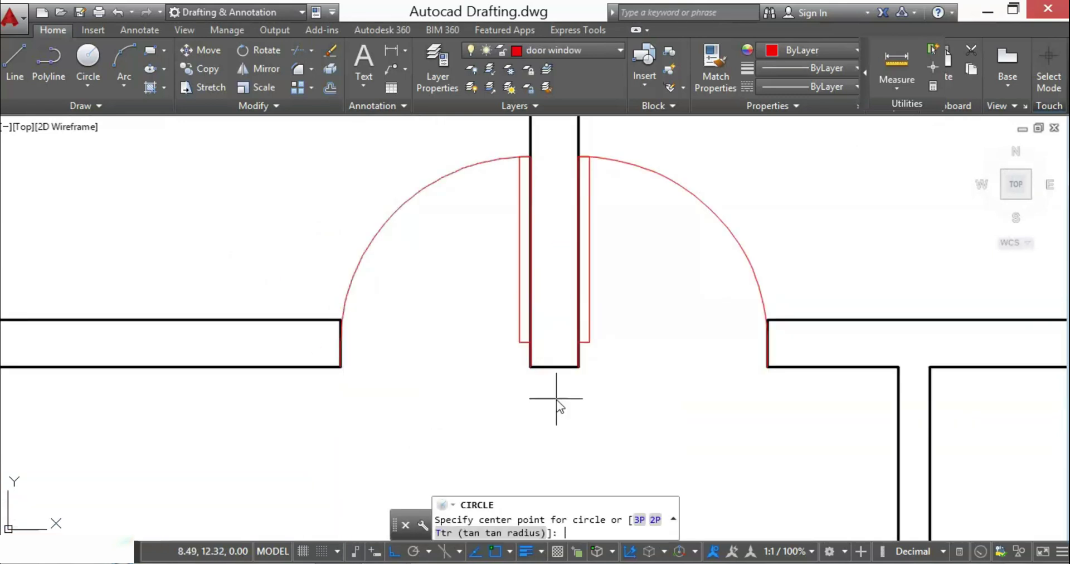
{"action": "key", "text": "Escape"}
- Copy the kitchen's lower door from its lower hinge-side corner to the kitchen's upper doorway
{"action": "left_click", "coordinate": [437, 240]}
{"action": "left_click", "coordinate": [377, 173]}
{"action": "type", "text": "co"}
{"action": "key", "text": "Return"}
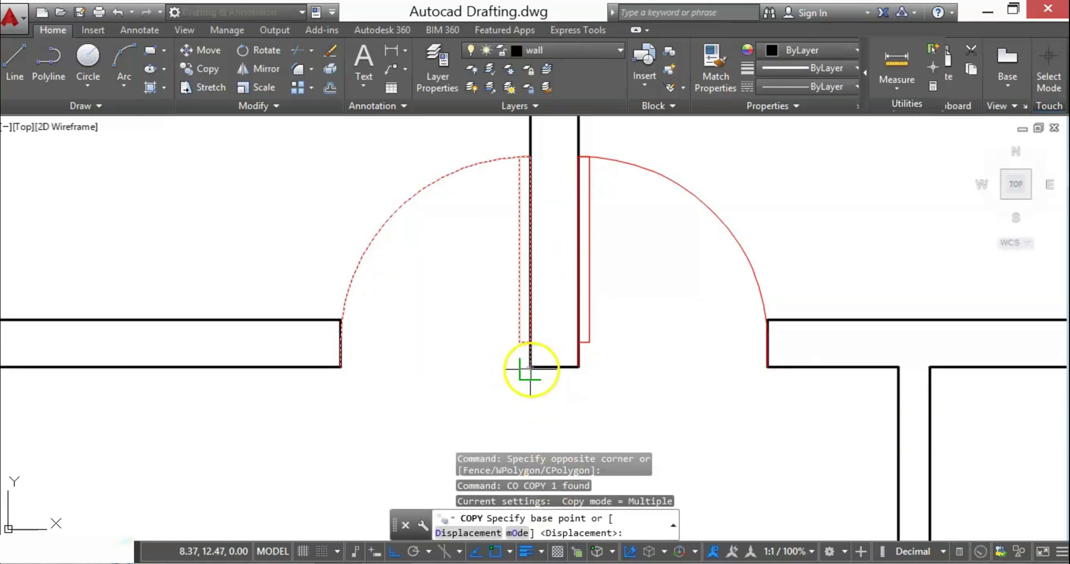
{"action": "left_click", "coordinate": [530, 367]}
{"action": "scroll", "coordinate": [530, 365], "scroll_direction": "down", "scroll_amount": 6}
{"action": "scroll", "coordinate": [502, 189], "scroll_direction": "up", "scroll_amount": 2}
{"action": "left_click", "coordinate": [397, 237]}
{"action": "key", "text": "Escape"}
{"action": "scroll", "coordinate": [446, 323], "scroll_direction": "down", "scroll_amount": 5}
{"action": "scroll", "coordinate": [622, 318], "scroll_direction": "up", "scroll_amount": 5}
{"action": "scroll", "coordinate": [375, 346], "scroll_direction": "down", "scroll_amount": 5}
{"action": "scroll", "coordinate": [359, 375], "scroll_direction": "up", "scroll_amount": 2}
{"action": "scroll", "coordinate": [370, 354], "scroll_direction": "up", "scroll_amount": 3}
{"action": "type", "text": "l"}
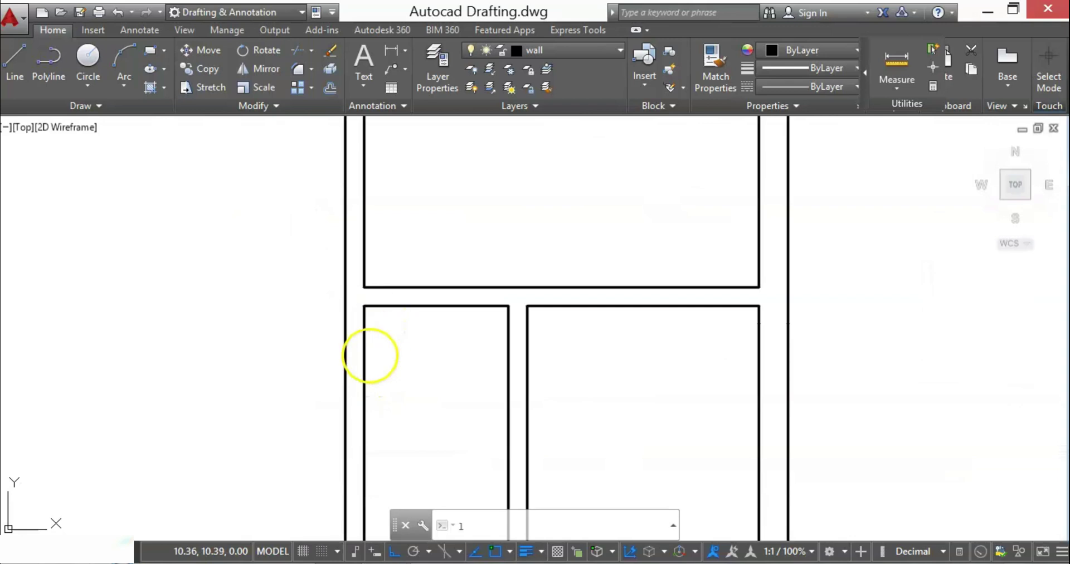
{"action": "key", "text": "Return"}
{"action": "scroll", "coordinate": [373, 368], "scroll_direction": "down", "scroll_amount": 3}
{"action": "scroll", "coordinate": [373, 358], "scroll_direction": "up", "scroll_amount": 3}
{"action": "left_click", "coordinate": [372, 334]}
{"action": "key", "text": "Escape"}
- Stretch the lower line of the bath's bottom wall to the left wall's outer line, and the bath's left inner line down to that lower line
{"action": "left_click", "coordinate": [408, 337]}
{"action": "left_click", "coordinate": [395, 323]}
{"action": "scroll", "coordinate": [383, 326], "scroll_direction": "up", "scroll_amount": 2}
{"action": "left_click", "coordinate": [357, 344]}
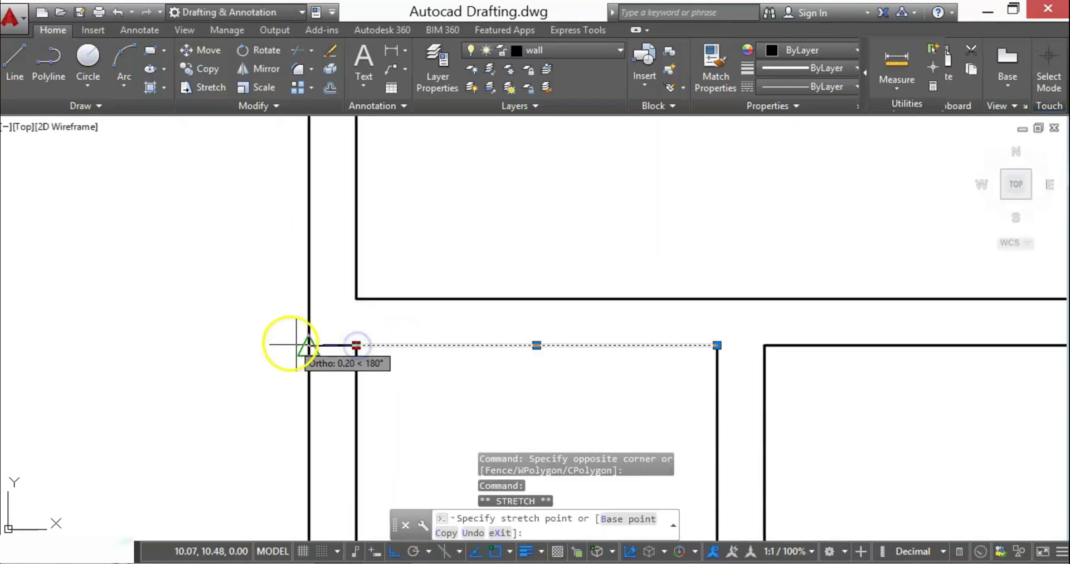
{"action": "left_click", "coordinate": [308, 344]}
{"action": "scroll", "coordinate": [338, 349], "scroll_direction": "up", "scroll_amount": 4}
{"action": "left_click", "coordinate": [369, 326]}
{"action": "left_click", "coordinate": [370, 330]}
{"action": "left_click", "coordinate": [368, 403]}
{"action": "key", "text": "Escape"}
- Offset the bath's left inner wall line 0.9 into the bath
{"action": "scroll", "coordinate": [368, 403], "scroll_direction": "down", "scroll_amount": 3}
{"action": "scroll", "coordinate": [391, 390], "scroll_direction": "up", "scroll_amount": 2}
{"action": "left_click", "coordinate": [321, 367]}
{"action": "scroll", "coordinate": [322, 367], "scroll_direction": "down", "scroll_amount": 3}
{"action": "left_click", "coordinate": [350, 275]}
{"action": "left_click", "coordinate": [307, 228]}
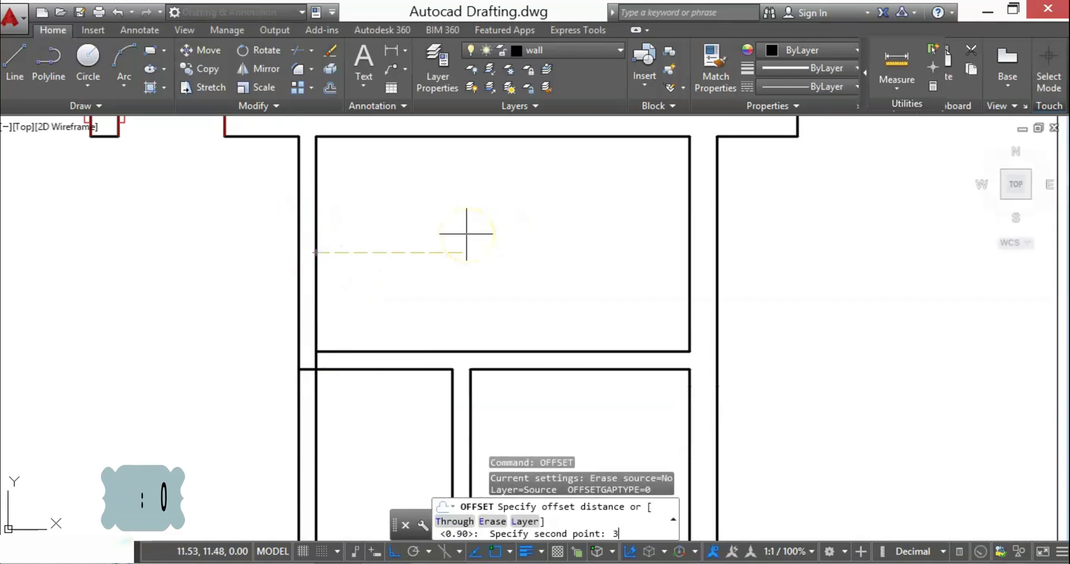
- Offset the W.C.'s upper wall line 0.9 down into the W.C. and stretch its left end across the W.C.'s left wall
{"action": "scroll", "coordinate": [396, 305], "scroll_direction": "down", "scroll_amount": 4}
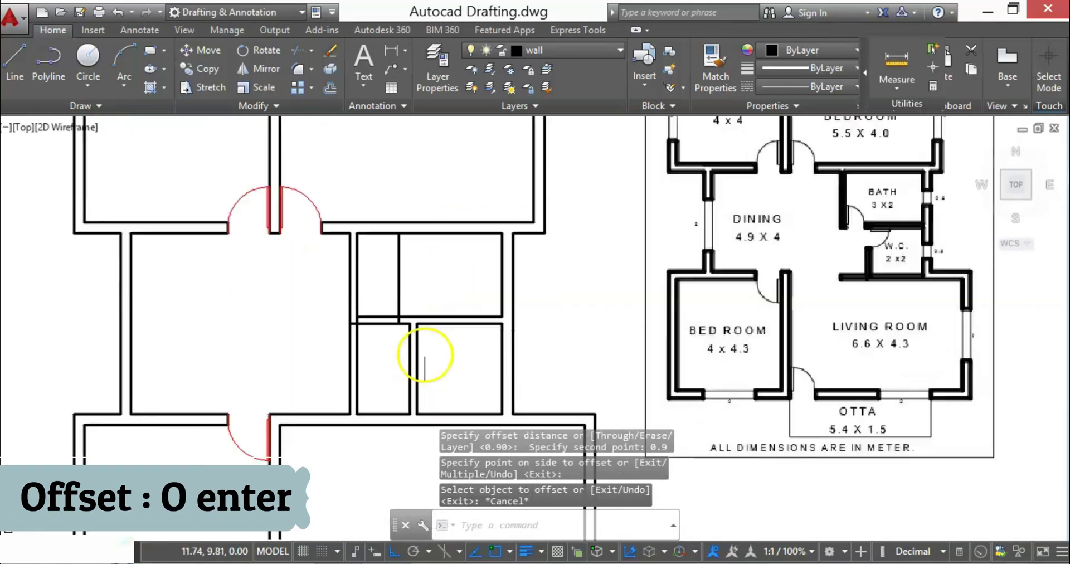
{"action": "scroll", "coordinate": [461, 316], "scroll_direction": "up", "scroll_amount": 2}
{"action": "type", "text": "o"}
{"action": "key", "text": "Return"}
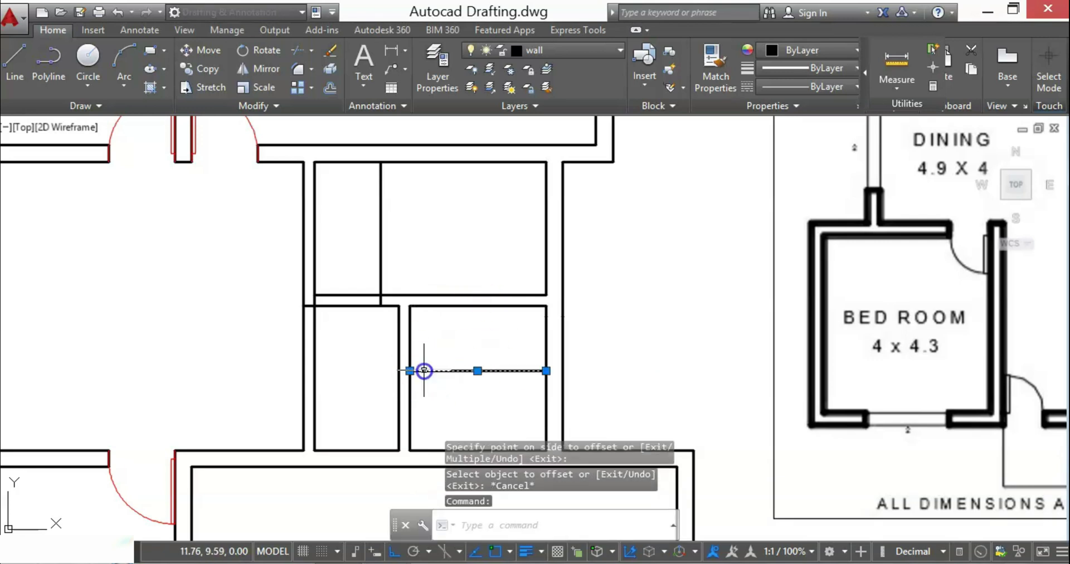
{"action": "scroll", "coordinate": [404, 371], "scroll_direction": "up", "scroll_amount": 4}
{"action": "left_click", "coordinate": [420, 373]}
{"action": "scroll", "coordinate": [316, 186], "scroll_direction": "down", "scroll_amount": 3}
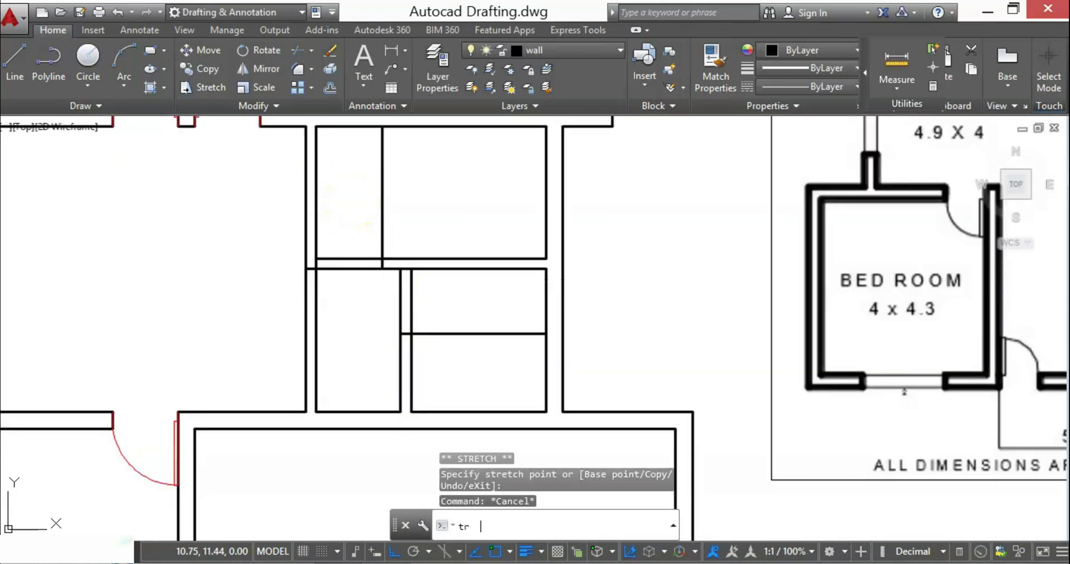
- Trim the bath's bottom wall lines between the left wall and the vertical offset line to open the bath doorway
{"action": "left_click", "coordinate": [360, 227]}
{"action": "left_click", "coordinate": [351, 294]}
{"action": "key", "text": "Escape"}
{"action": "type", "text": "tr"}
{"action": "key", "text": "space"}
{"action": "key", "text": "space"}
{"action": "left_click", "coordinate": [359, 229]}
{"action": "left_click", "coordinate": [347, 295]}
- Trim the excess offset lines in the bath and W.C., the W.C. doorway's wall lines, and the left wall's outer line below the bath
{"action": "left_click", "coordinate": [404, 210]}
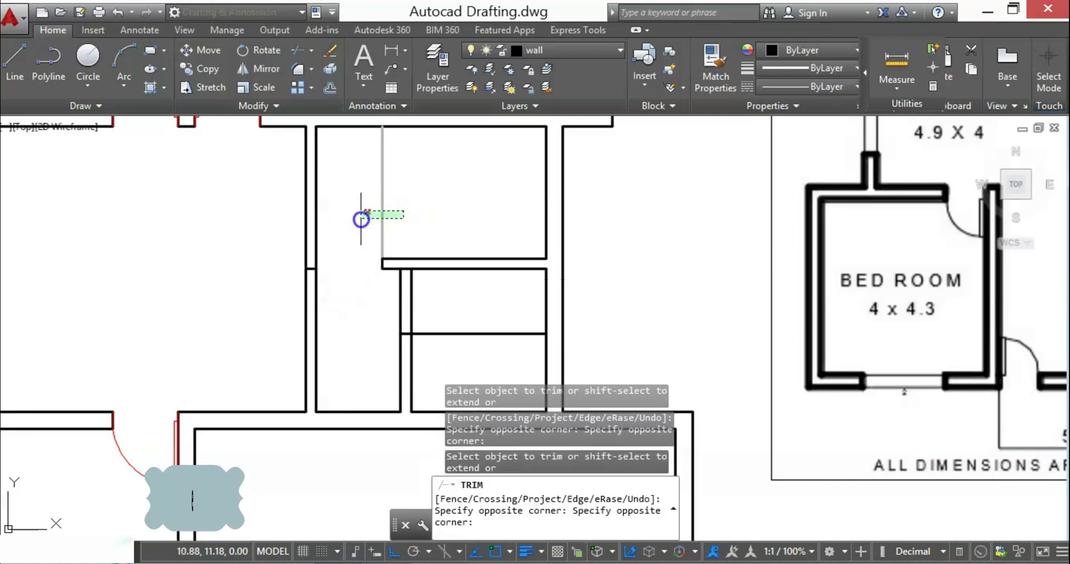
{"action": "left_click", "coordinate": [362, 219]}
{"action": "left_click", "coordinate": [477, 310]}
{"action": "left_click", "coordinate": [414, 308]}
{"action": "scroll", "coordinate": [418, 323], "scroll_direction": "down", "scroll_amount": 5}
{"action": "scroll", "coordinate": [309, 316], "scroll_direction": "up", "scroll_amount": 5}
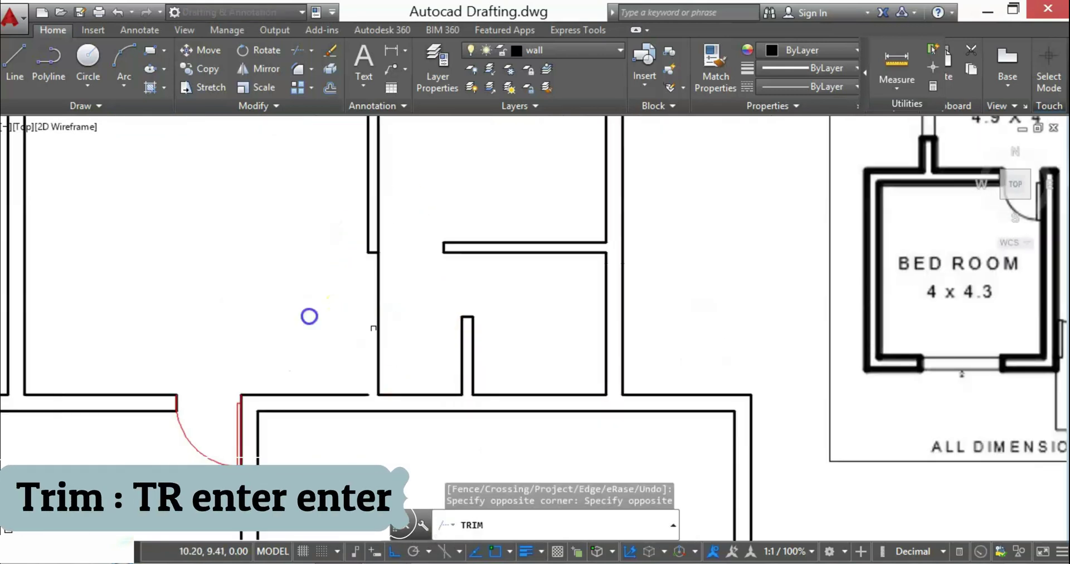
{"action": "key", "text": "Escape"}
- Delete the leftover vertical wall line below the bath's left wall
{"action": "left_click", "coordinate": [399, 306]}
{"action": "left_click", "coordinate": [311, 325]}
{"action": "key", "text": "Delete"}
- Copy the master bedroom door from its lower hinge-side corner to the bath doorway and the W.C. wall end
{"action": "left_click", "coordinate": [370, 156]}
{"action": "left_click", "coordinate": [342, 137]}
{"action": "type", "text": "co"}
{"action": "key", "text": "Return"}
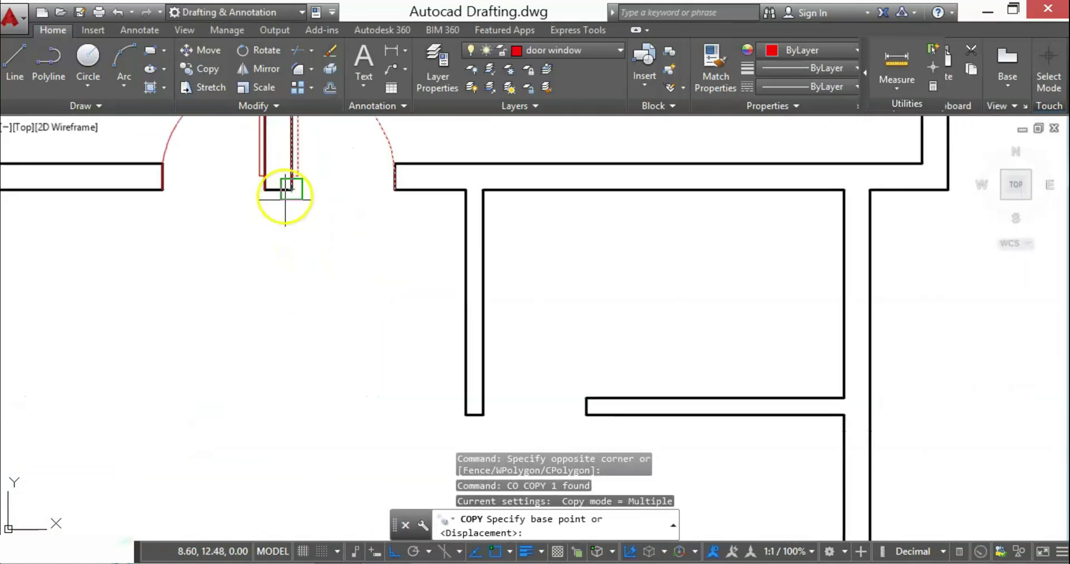
{"action": "left_click", "coordinate": [286, 195]}
{"action": "scroll", "coordinate": [487, 416], "scroll_direction": "up", "scroll_amount": 3}
{"action": "left_click", "coordinate": [453, 393]}
{"action": "key", "text": "Escape"}
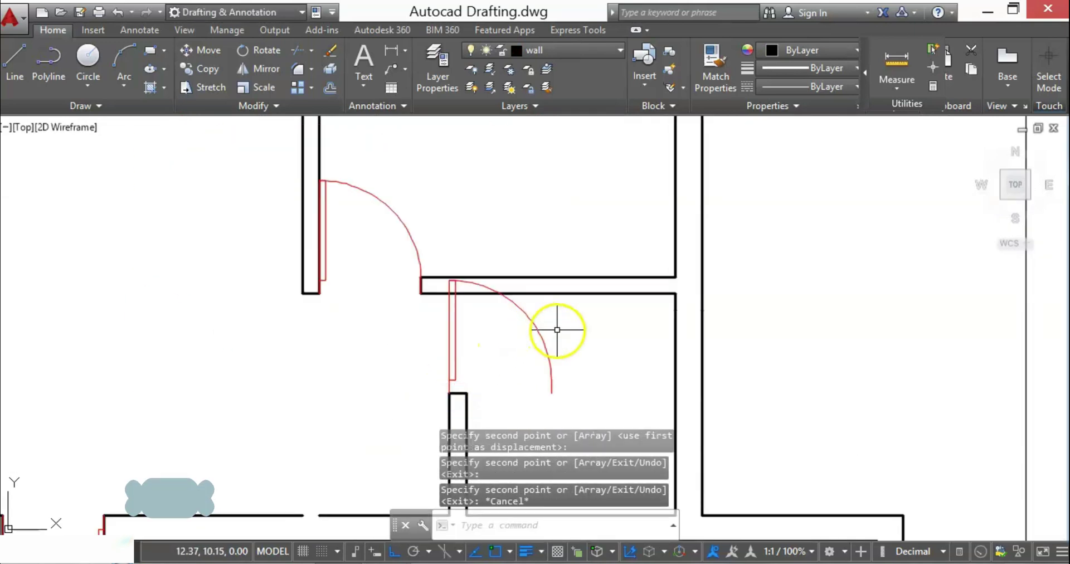
- Rotate the W.C. door 270 degrees about the upper corner of the W.C. wall end
{"action": "left_click", "coordinate": [560, 330]}
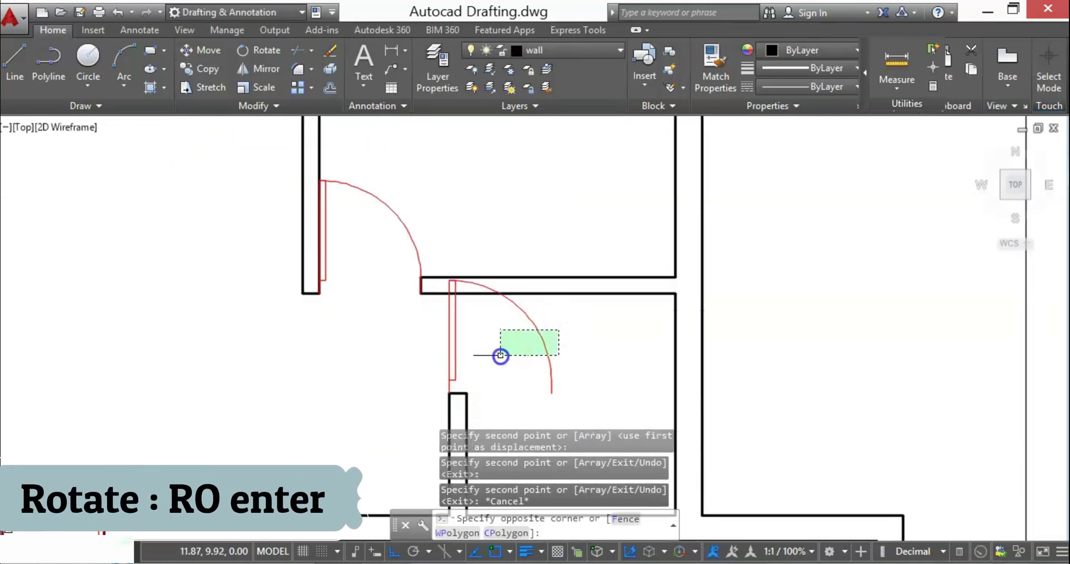
{"action": "left_click", "coordinate": [500, 355]}
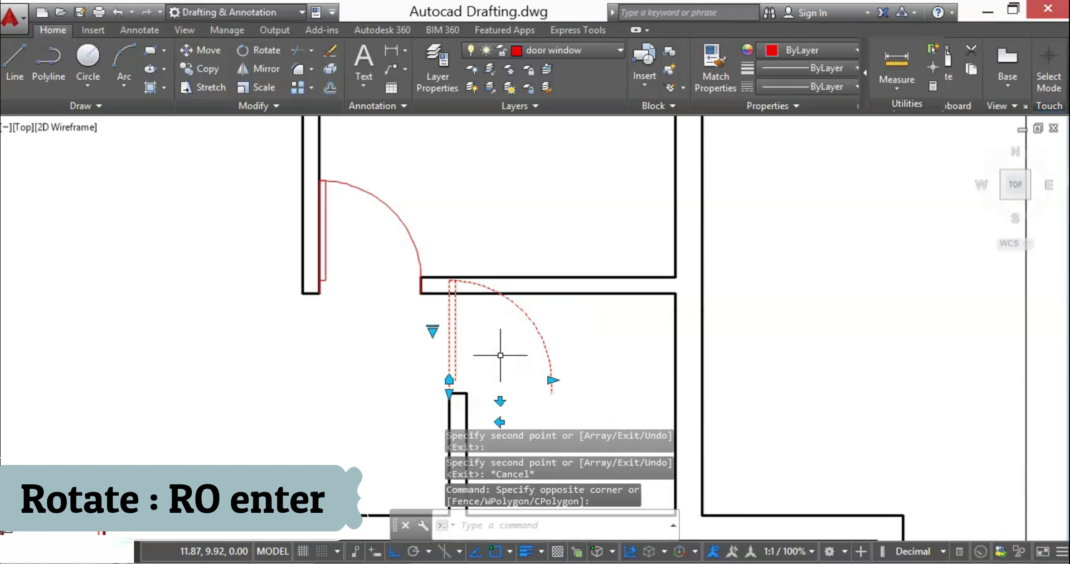
{"action": "type", "text": "ro"}
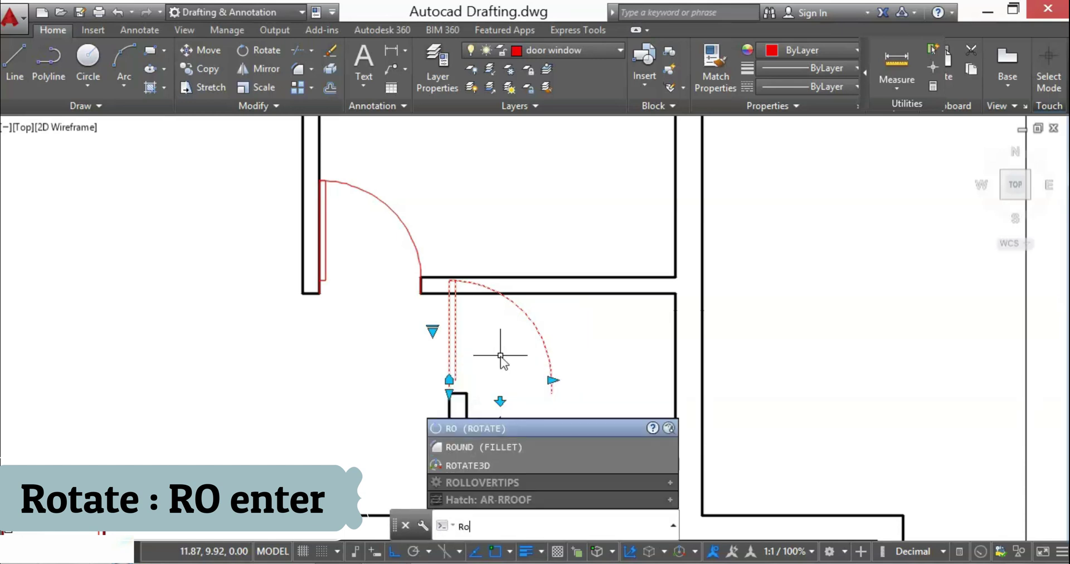
{"action": "key", "text": "Return"}
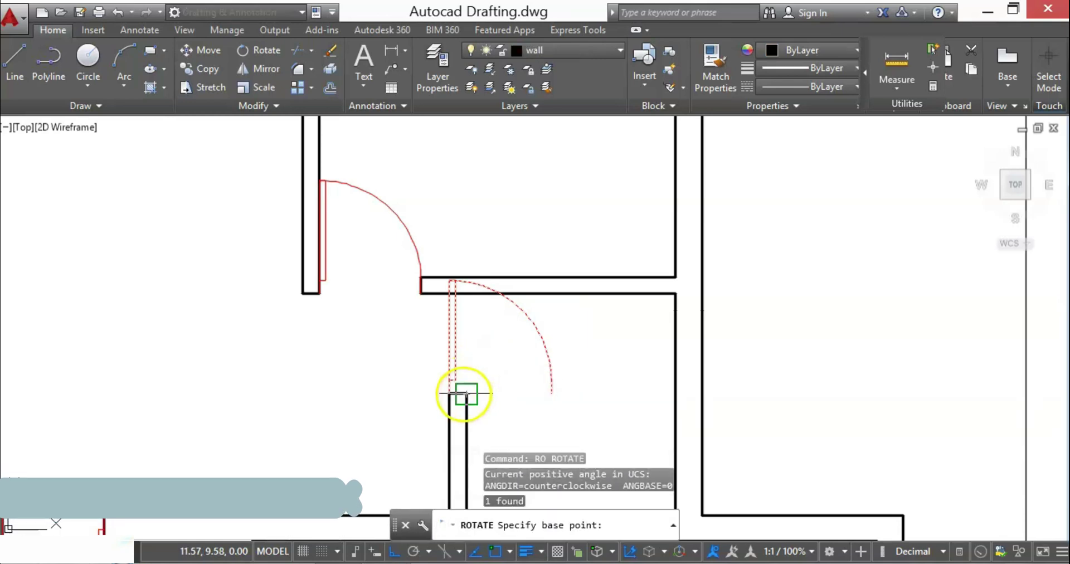
{"action": "left_click", "coordinate": [446, 397]}
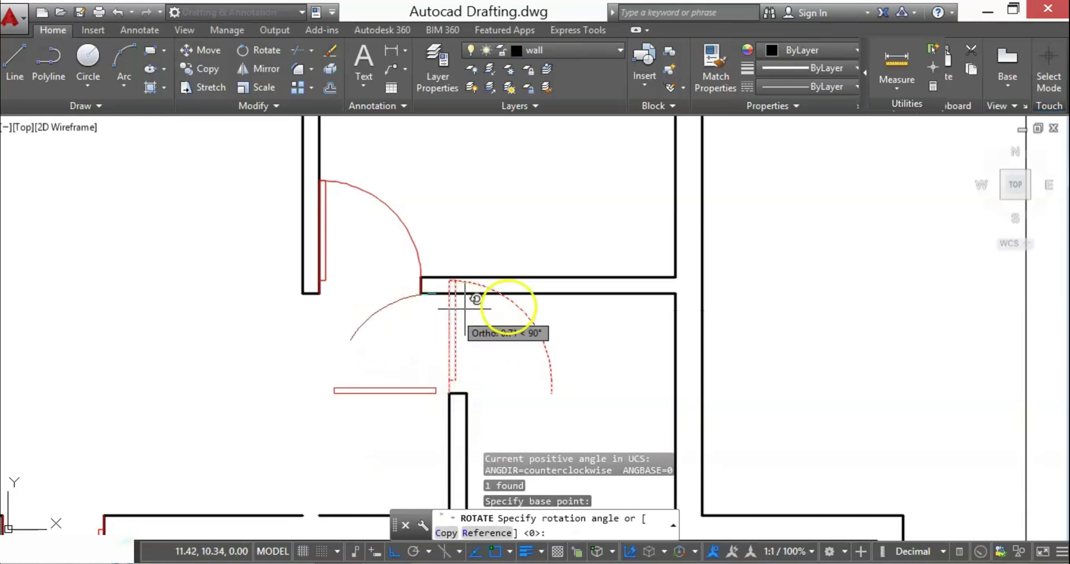
{"action": "scroll", "coordinate": [507, 413], "scroll_direction": "down", "scroll_amount": 4}
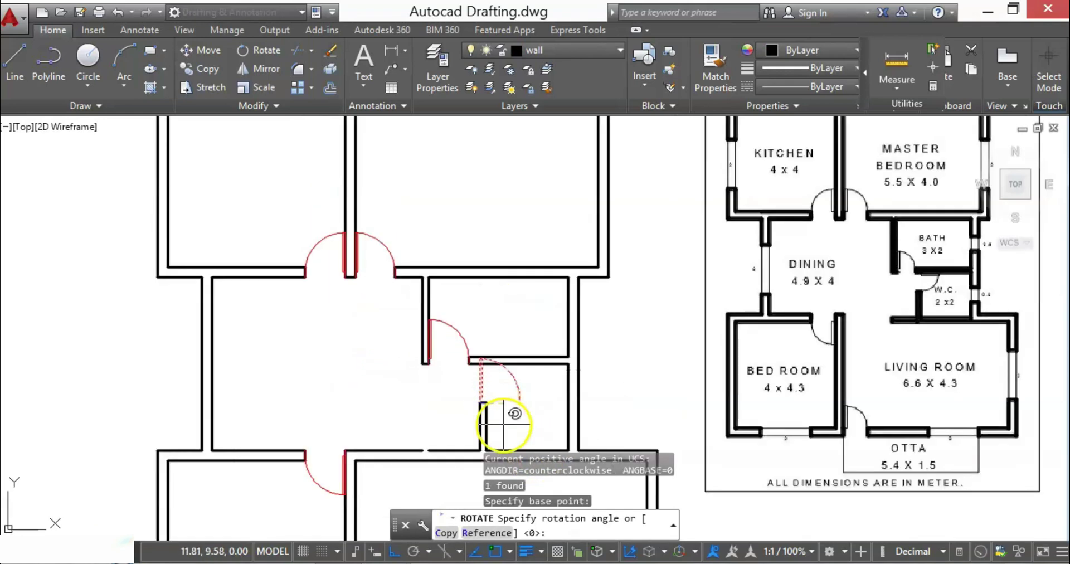
{"action": "scroll", "coordinate": [481, 484], "scroll_direction": "up", "scroll_amount": 5}
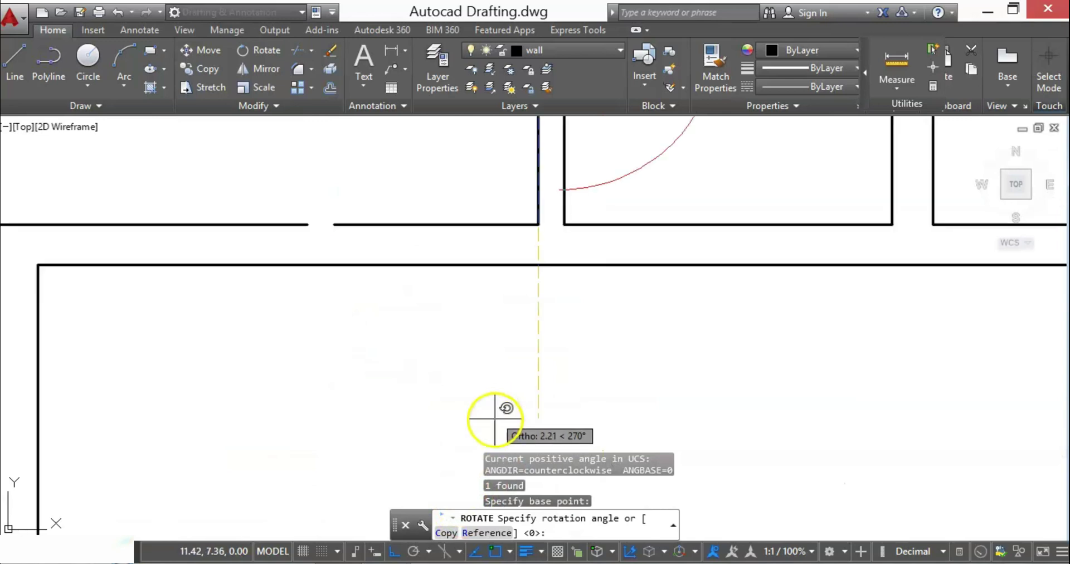
{"action": "scroll", "coordinate": [511, 400], "scroll_direction": "down", "scroll_amount": 5}
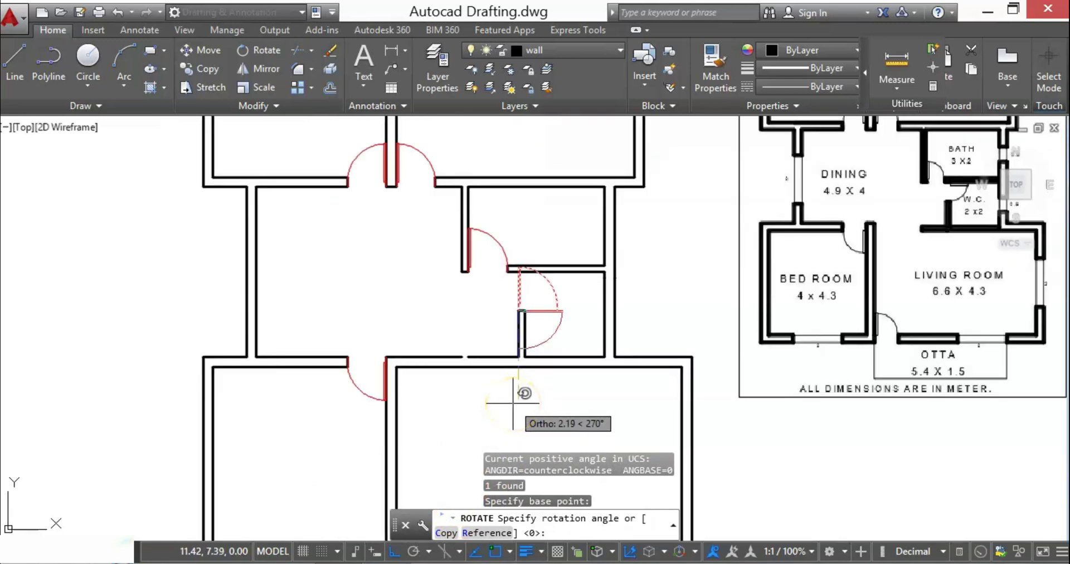
{"action": "left_click", "coordinate": [513, 401]}
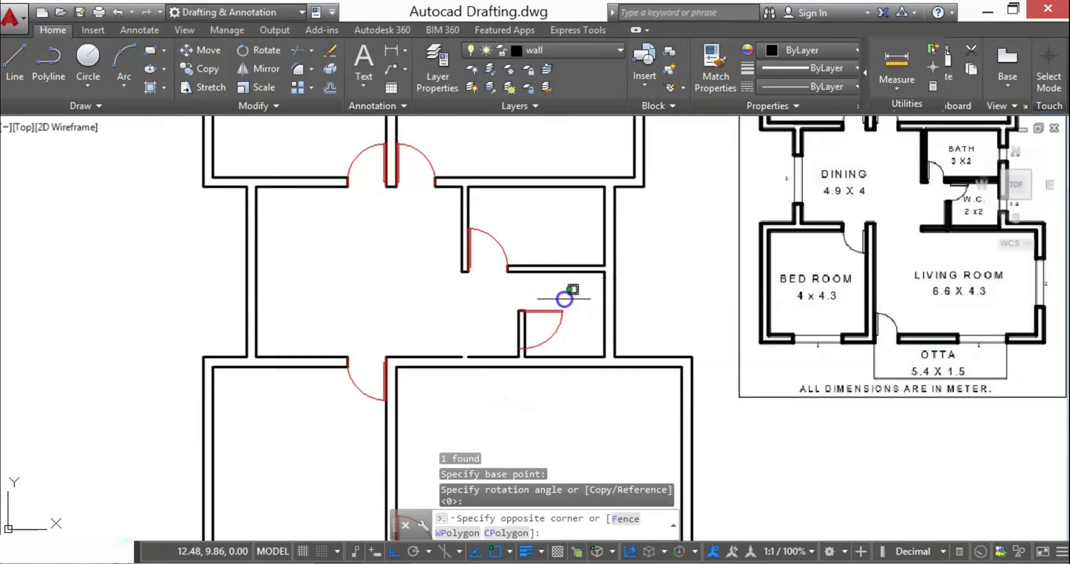
- Move the W.C. door up until its arc end meets the wall end and its leaf lies beneath the bath wall
{"action": "left_click", "coordinate": [470, 321]}
{"action": "scroll", "coordinate": [518, 289], "scroll_direction": "up", "scroll_amount": 5}
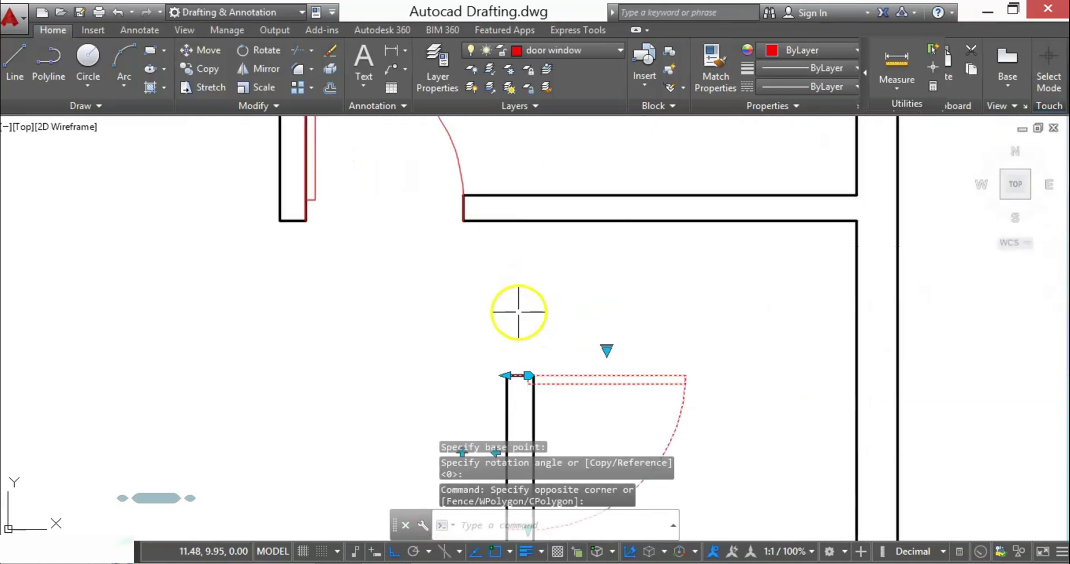
{"action": "type", "text": "m"}
{"action": "key", "text": "Return"}
{"action": "scroll", "coordinate": [485, 368], "scroll_direction": "down", "scroll_amount": 5}
{"action": "scroll", "coordinate": [502, 411], "scroll_direction": "up", "scroll_amount": 6}
{"action": "left_click", "coordinate": [506, 378]}
{"action": "left_click", "coordinate": [504, 217]}
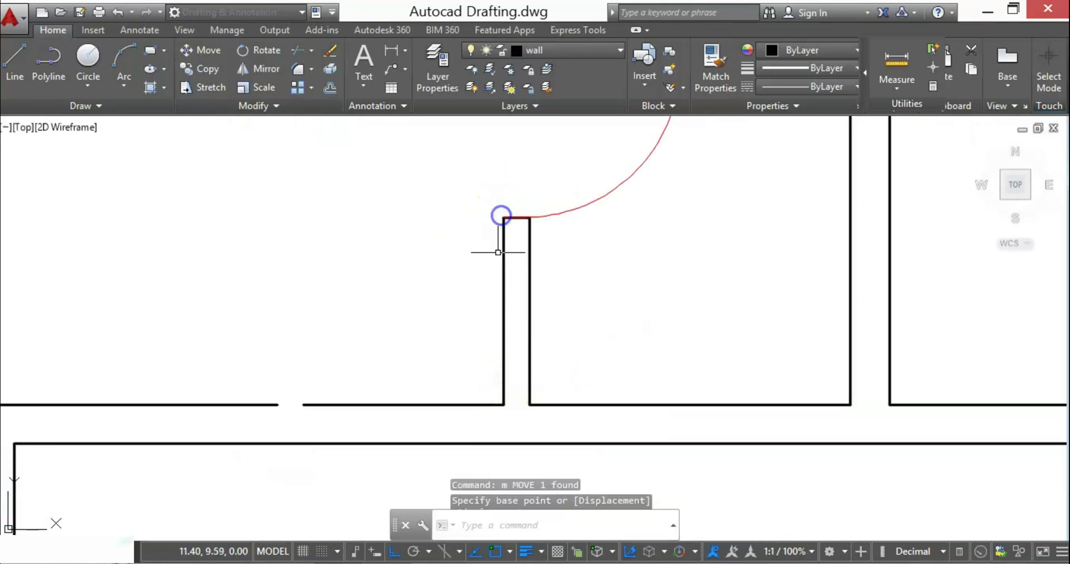
- Stretch the inner line of the living room's left wall up to the dining-side wall line
{"action": "scroll", "coordinate": [359, 347], "scroll_direction": "down", "scroll_amount": 5}
{"action": "scroll", "coordinate": [406, 291], "scroll_direction": "up", "scroll_amount": 5}
{"action": "left_click", "coordinate": [255, 323]}
{"action": "left_click", "coordinate": [247, 319]}
{"action": "left_click", "coordinate": [252, 306]}
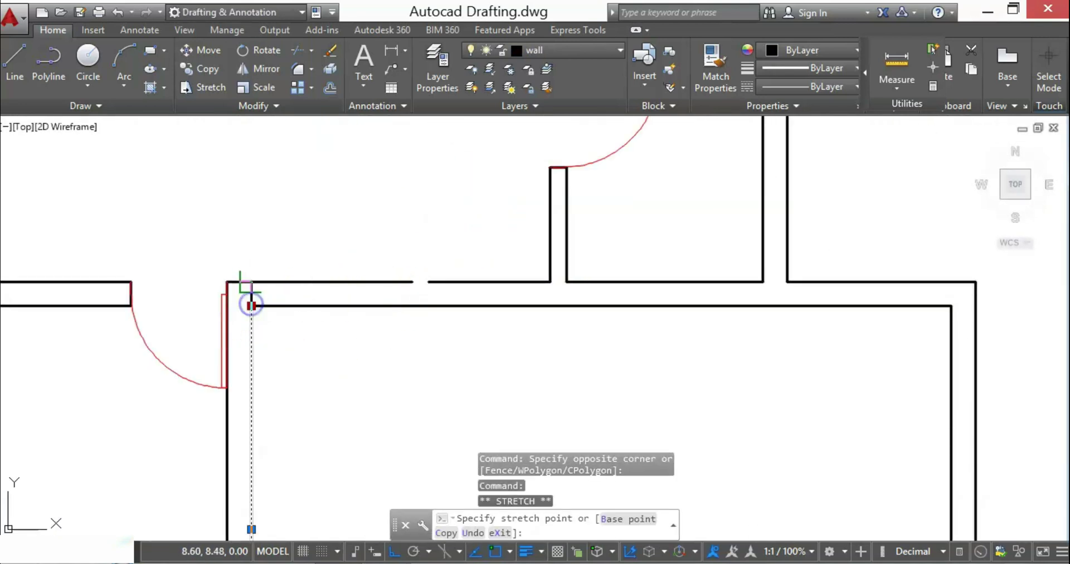
{"action": "left_click", "coordinate": [251, 282]}
{"action": "scroll", "coordinate": [264, 302], "scroll_direction": "down", "scroll_amount": 6}
{"action": "key", "text": "Escape"}
- Delete the dining-side wall line between the bedroom door and the gap below the bath's left wall
{"action": "scroll", "coordinate": [261, 318], "scroll_direction": "up", "scroll_amount": 4}
{"action": "scroll", "coordinate": [327, 290], "scroll_direction": "down", "scroll_amount": 5}
{"action": "scroll", "coordinate": [339, 262], "scroll_direction": "up", "scroll_amount": 5}
{"action": "left_click", "coordinate": [318, 350]}
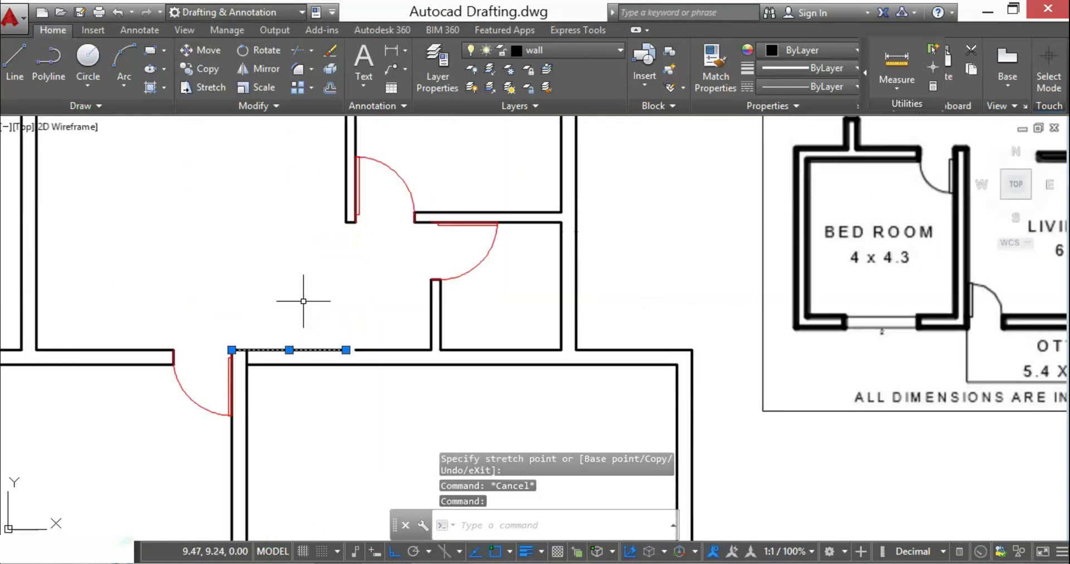
{"action": "key", "text": "Delete"}
- Draw a short horizontal line closing the top of the wall between the bedroom and the living room
{"action": "type", "text": "l"}
{"action": "key", "text": "Return"}
{"action": "scroll", "coordinate": [256, 385], "scroll_direction": "up", "scroll_amount": 4}
{"action": "left_click", "coordinate": [191, 301]}
{"action": "left_click", "coordinate": [231, 301]}
{"action": "key", "text": "Escape"}
{"action": "key", "text": "l"}
{"action": "key", "text": "Return"}
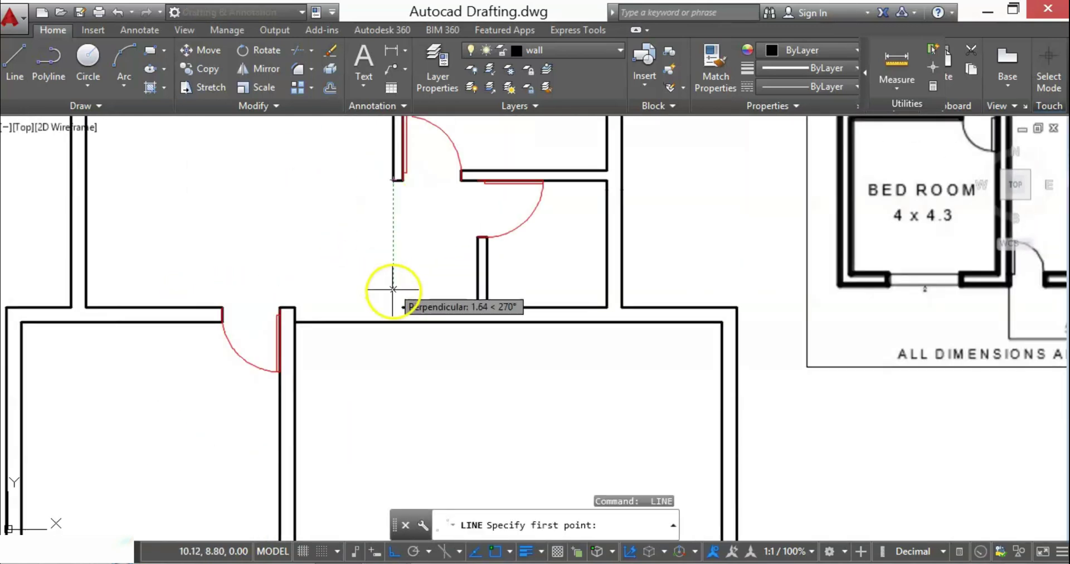
- Draw a vertical wall-end line across the living room's upper wall, aligned with the bath's left wall, and delete the leftover wall segment beside it
{"action": "left_click", "coordinate": [393, 307]}
{"action": "scroll", "coordinate": [390, 327], "scroll_direction": "up", "scroll_amount": 4}
{"action": "left_click", "coordinate": [394, 323]}
{"action": "key", "text": "Escape"}
{"action": "left_click", "coordinate": [427, 285]}
{"action": "left_click", "coordinate": [414, 268]}
{"action": "key", "text": "Delete"}
- Stretch the left ends of the living room's upper wall lines to the vertical wall-end line to open the passage to the dining room
{"action": "left_click", "coordinate": [498, 275]}
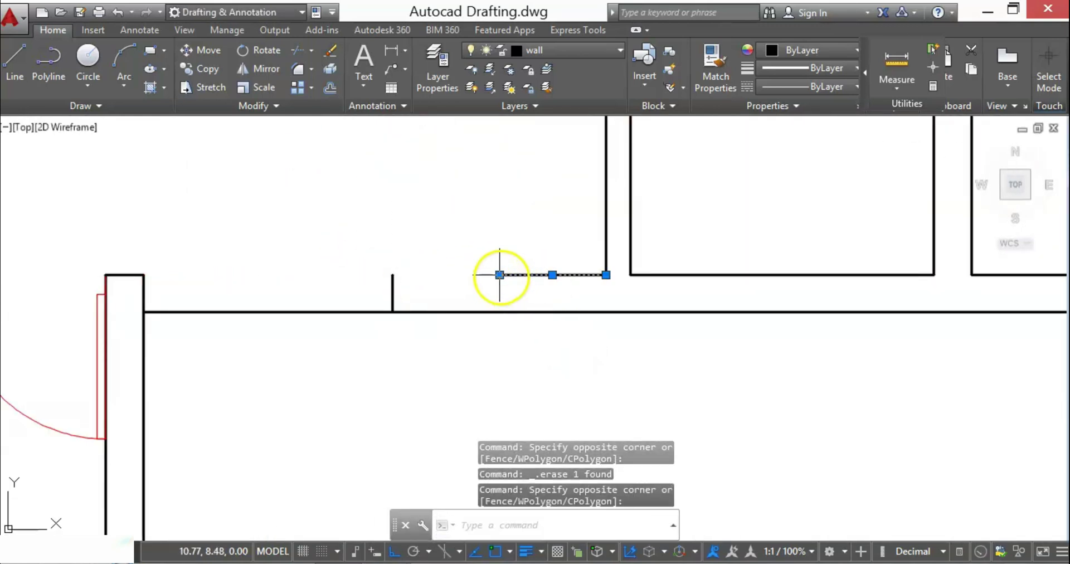
{"action": "left_click", "coordinate": [498, 275]}
{"action": "left_click", "coordinate": [393, 274]}
{"action": "left_click", "coordinate": [275, 329]}
{"action": "left_click", "coordinate": [143, 309]}
{"action": "left_click", "coordinate": [144, 313]}
{"action": "key", "text": "Escape"}
{"action": "scroll", "coordinate": [515, 383], "scroll_direction": "down", "scroll_amount": 10}
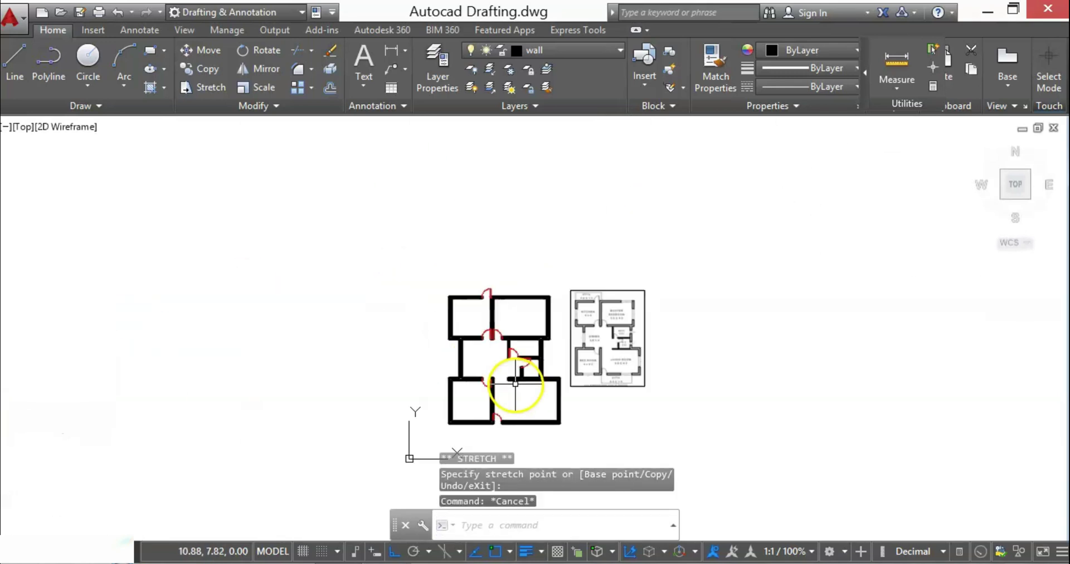